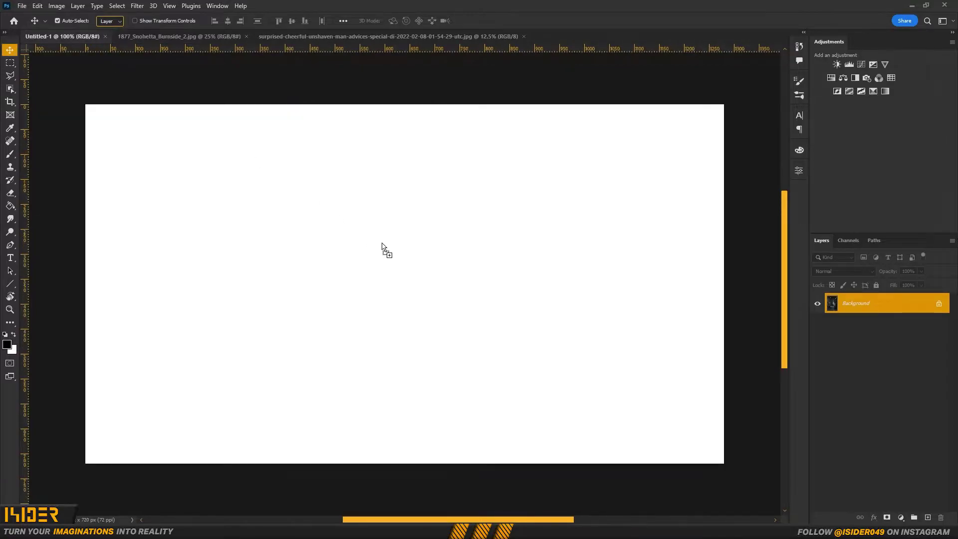
Convert the interior photo layer to a smart object and scale it to about 67.5%, centred to fill the canvas width
right_click(859, 301)
click(771, 239)
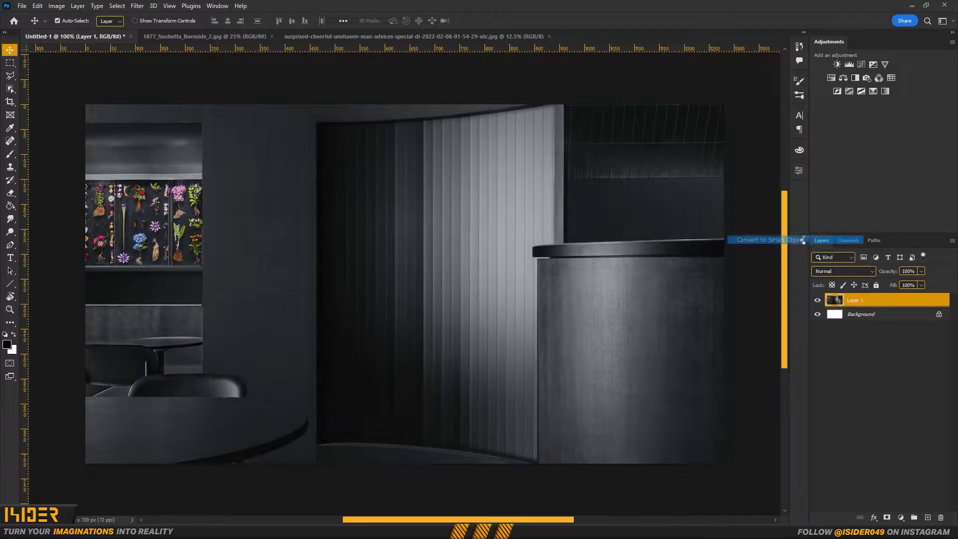
key(ctrl+t)
key(ctrl+0)
scroll(516, 314, down, 6)
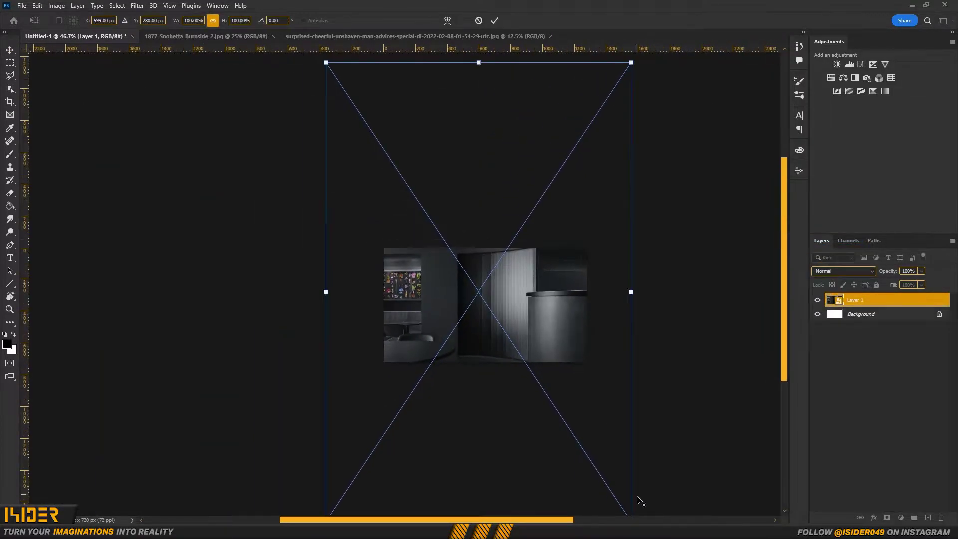
drag(549, 433, 529, 383)
drag(465, 317, 468, 322)
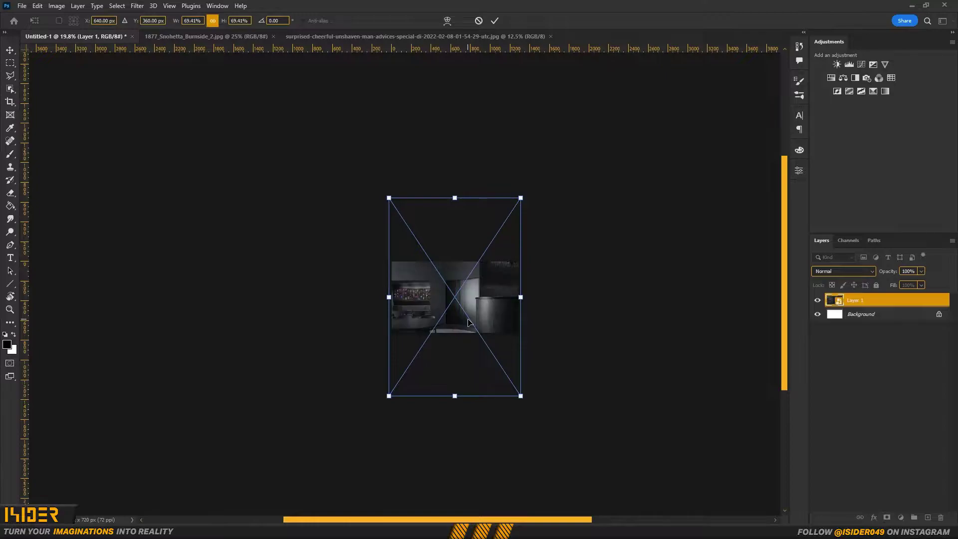
scroll(468, 322, up, 4)
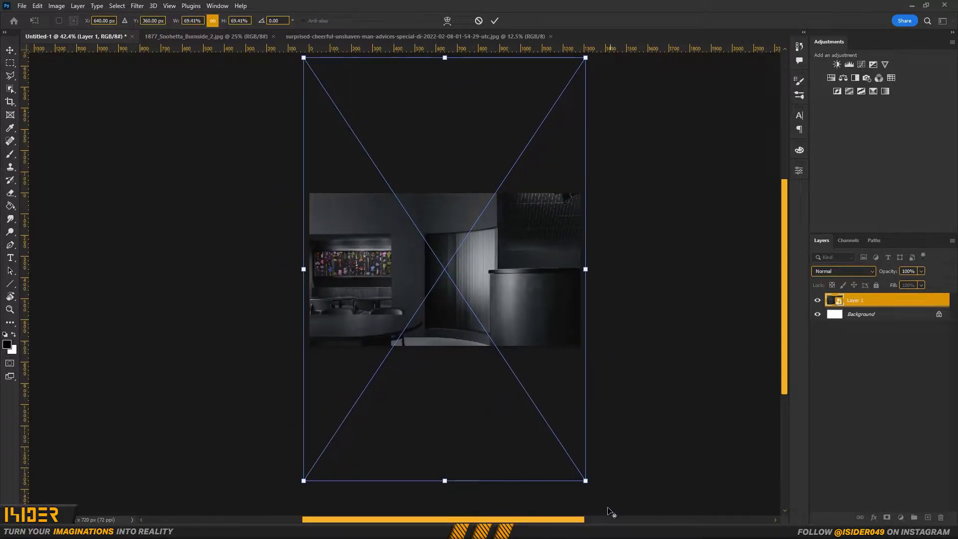
drag(585, 480, 581, 476)
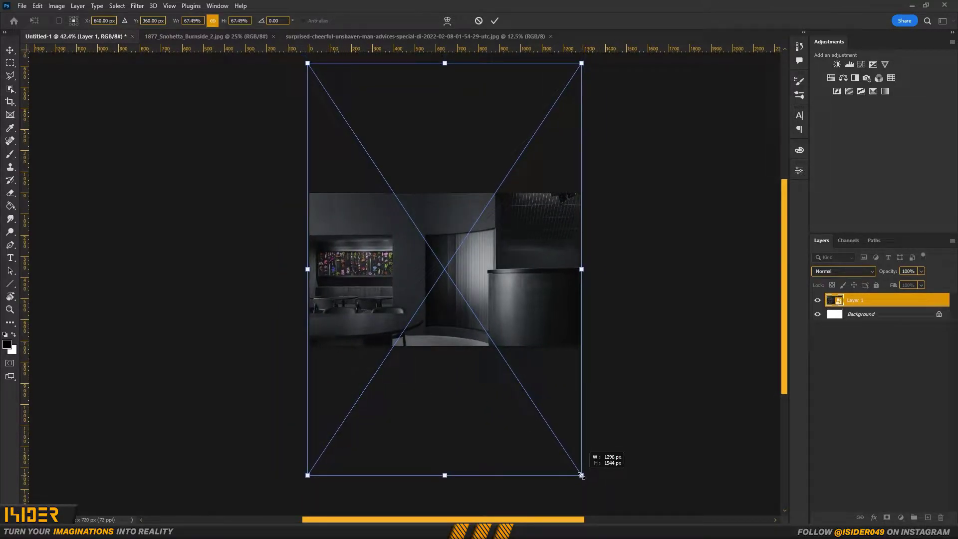
key(Return)
scroll(766, 253, up, 2)
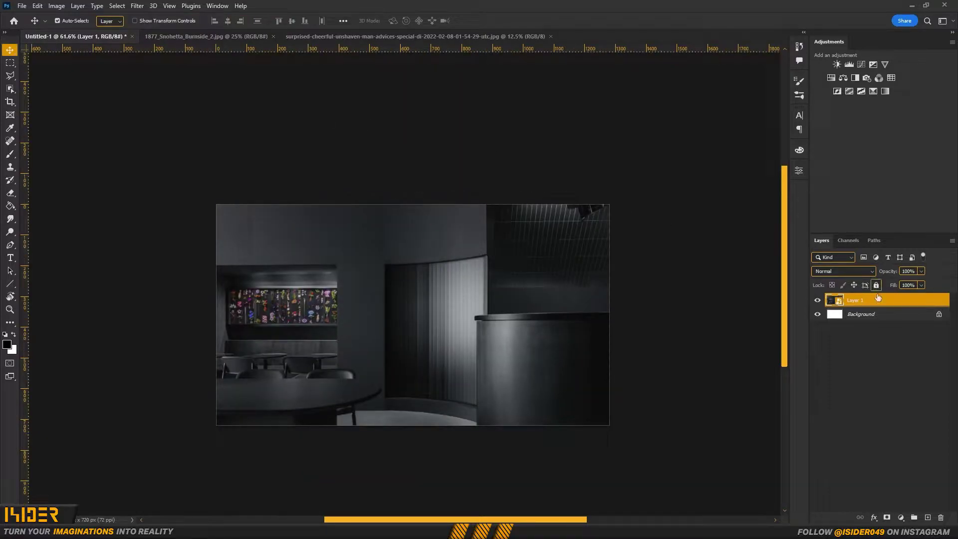
Add a Levels adjustment clipped to the interior layer and lower its output white level to darken the room
click(901, 518)
click(902, 382)
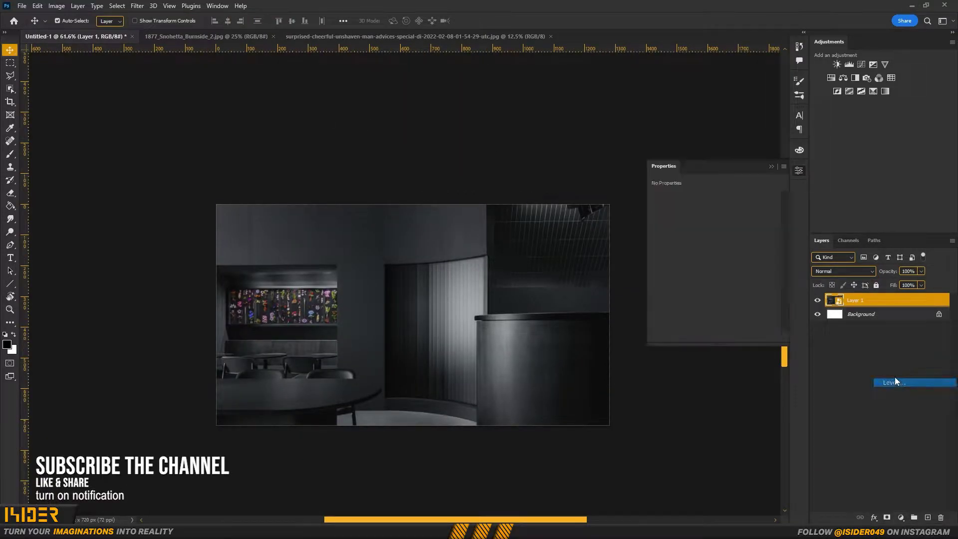
drag(774, 303, 723, 303)
click(771, 167)
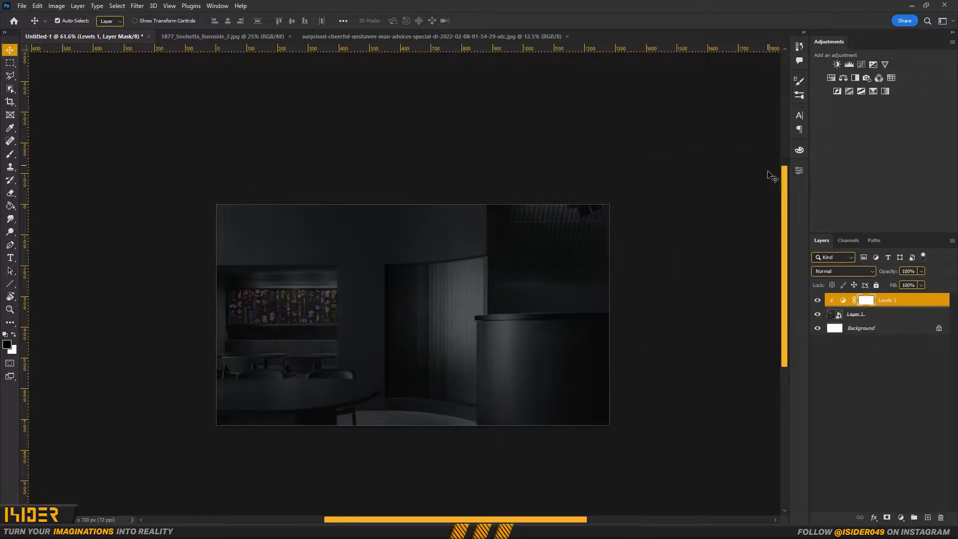
Apply a Gaussian Blur with a 3-pixel radius to the interior layer
click(843, 313)
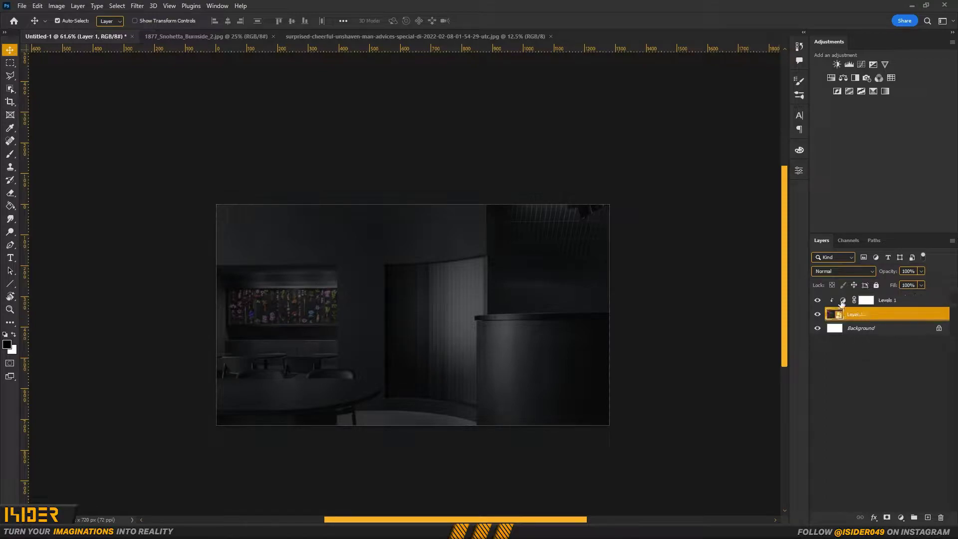
click(135, 6)
mouse_move(199, 134)
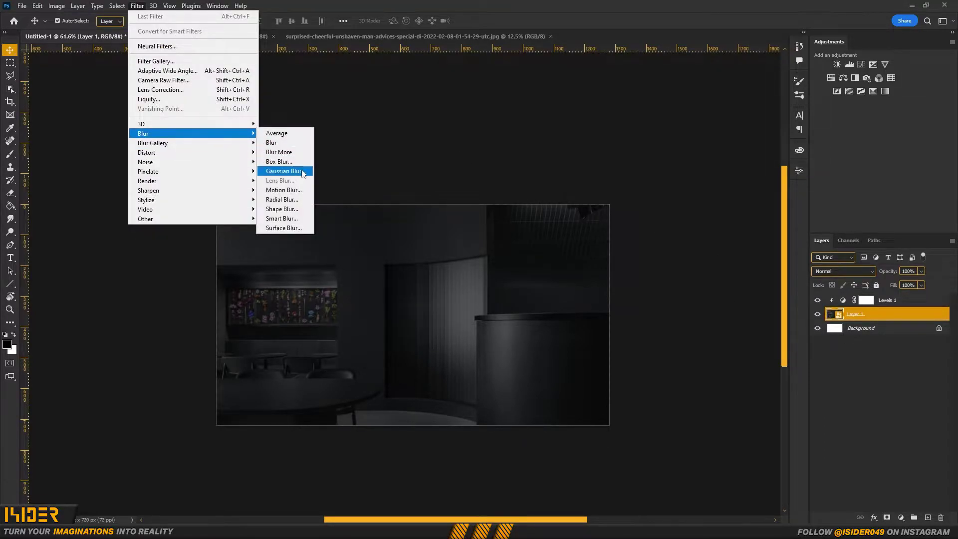
click(284, 171)
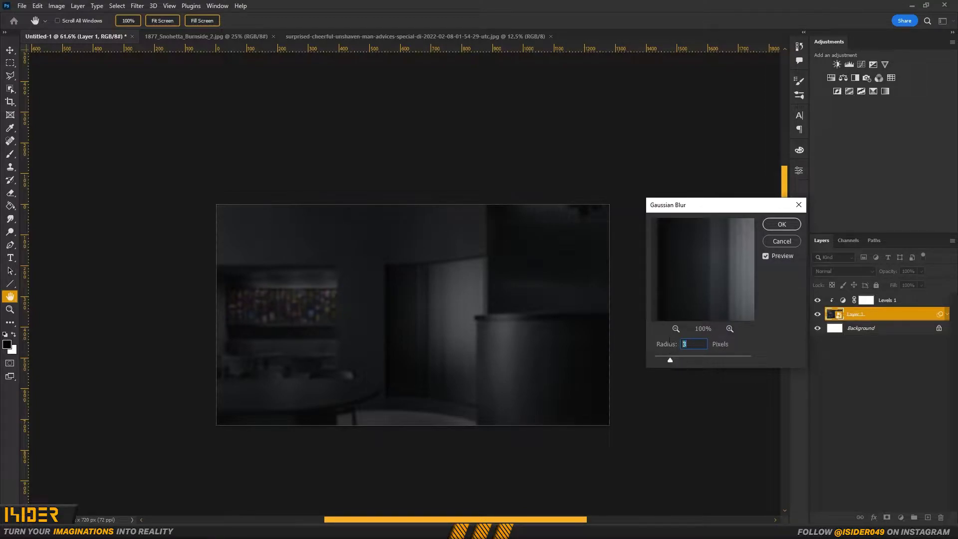
click(783, 225)
key(v)
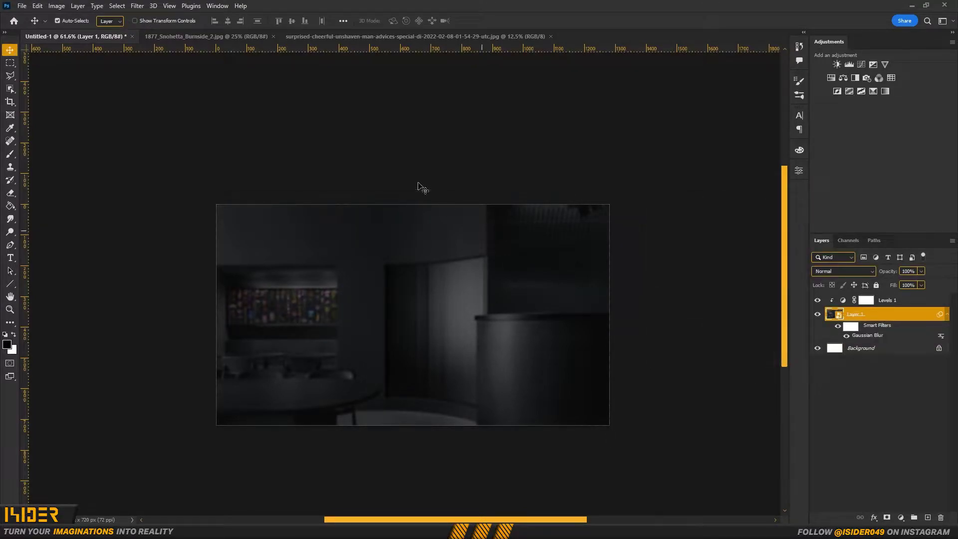
Switch to the photo of the man and trace a Pen path up the outer edge of his bent arm and along the shoulder
click(344, 40)
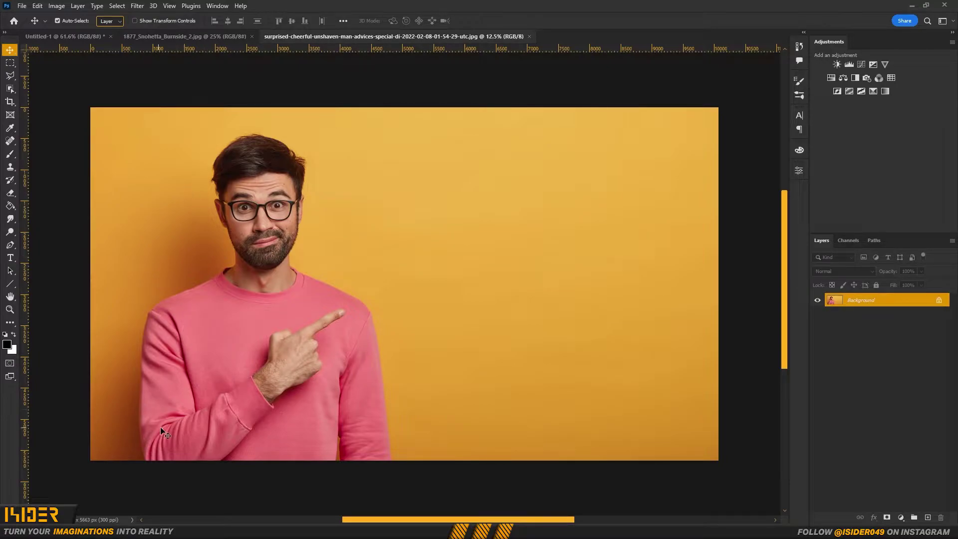
click(11, 248)
scroll(161, 477, up, 8)
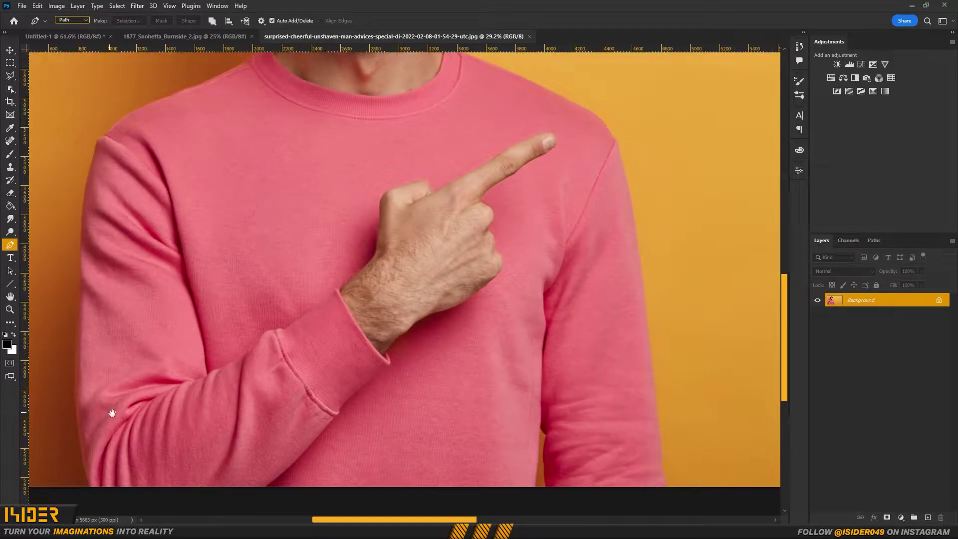
drag(110, 413, 303, 350)
scroll(282, 437, up, 8)
click(265, 444)
drag(228, 188, 240, 120)
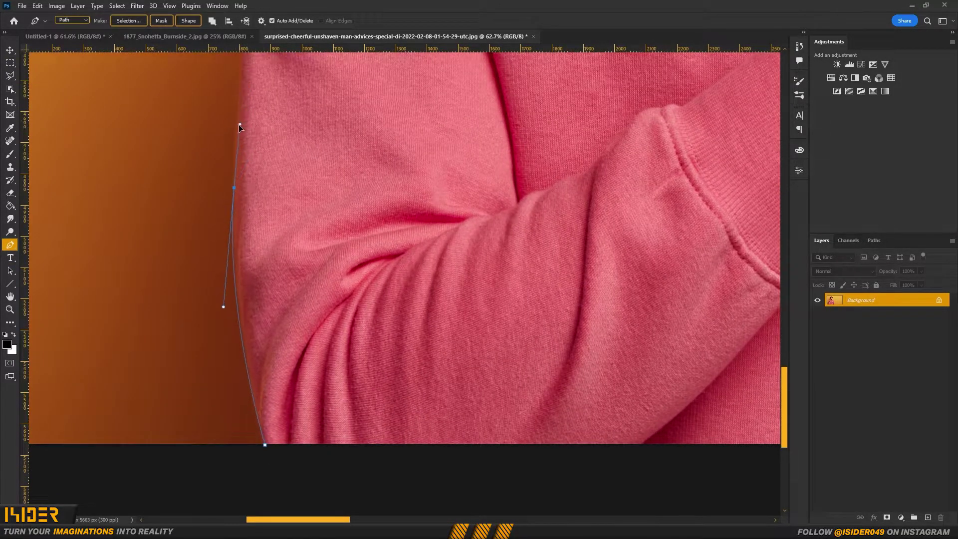
drag(246, 70, 248, 57)
drag(270, 193, 289, 190)
drag(241, 340, 277, 324)
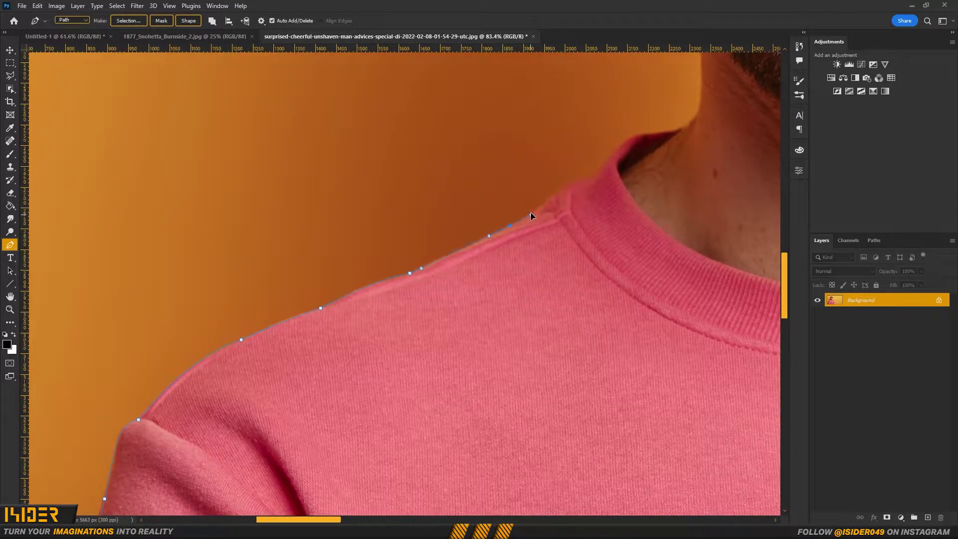
Continue the Pen path along the collar and neck, around the head past both ears, and down to the opposite collar
scroll(531, 219, up, 2)
click(457, 326)
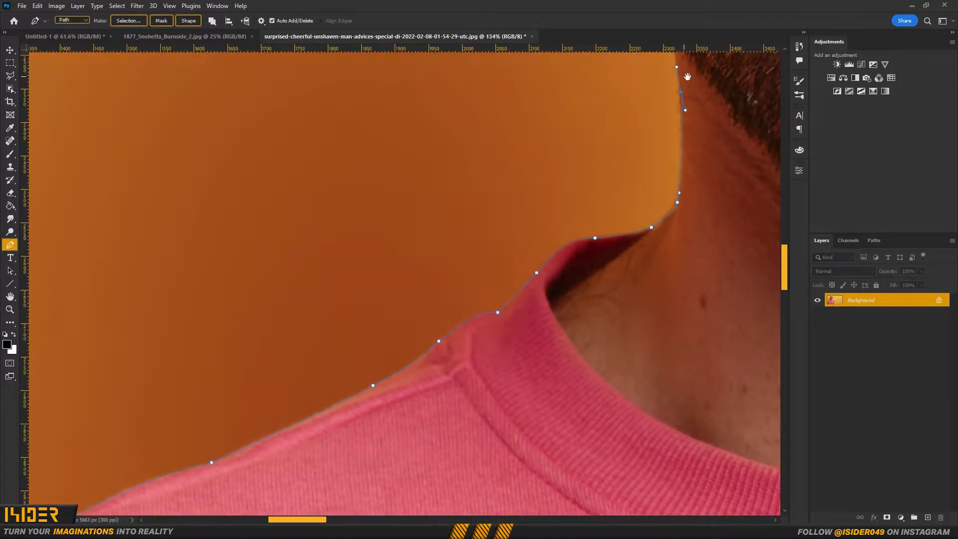
drag(479, 320, 473, 292)
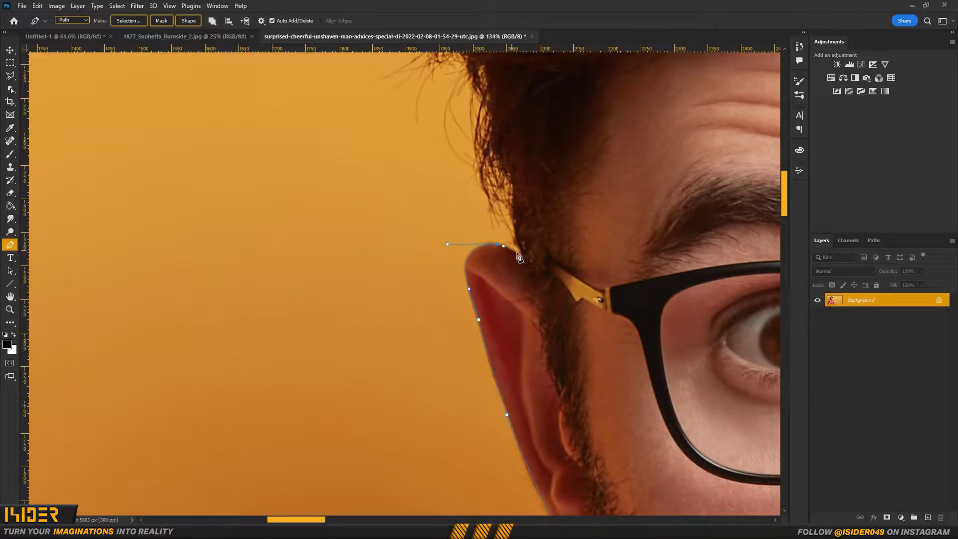
drag(374, 308, 366, 326)
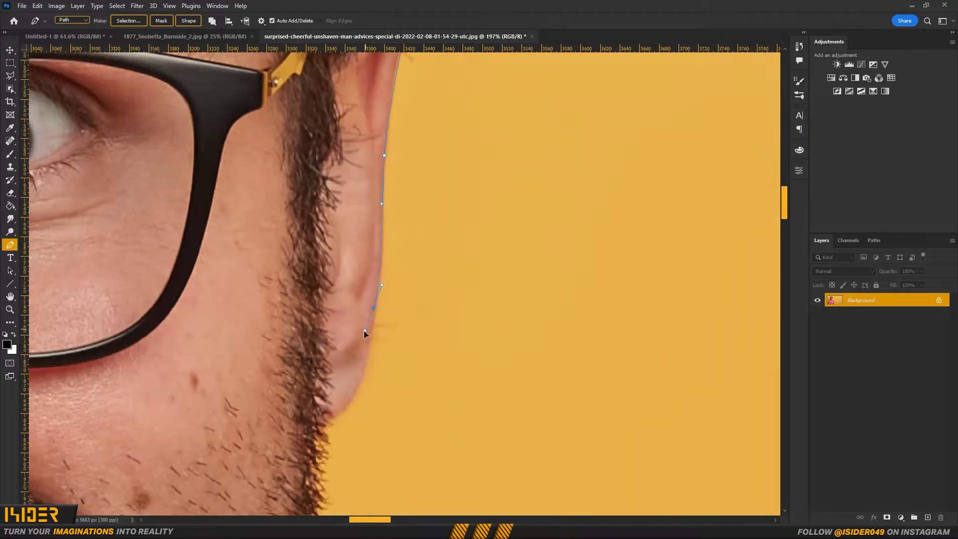
drag(270, 333, 274, 343)
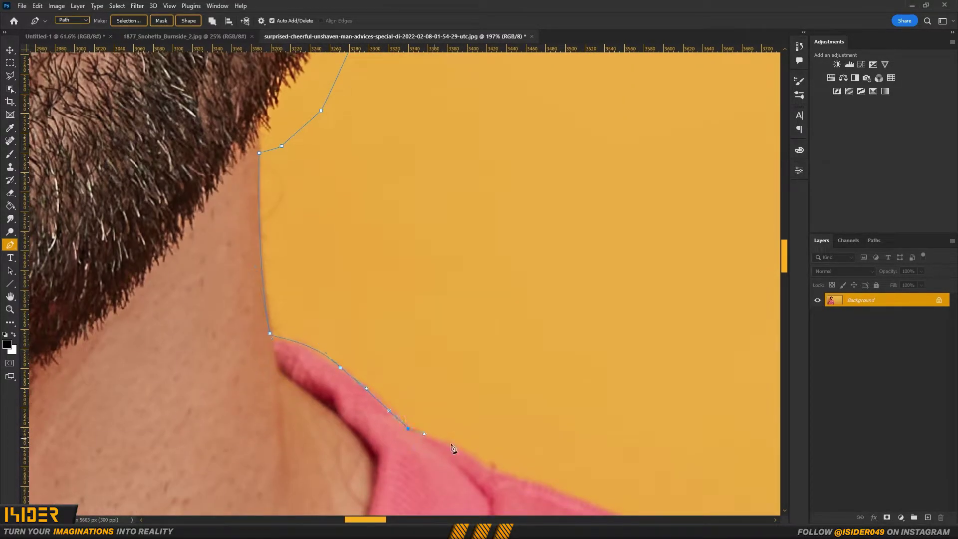
Continue the Pen path over the other shoulder and down the hanging sleeve to the photo's bottom edge
click(478, 460)
drag(499, 469, 319, 231)
drag(642, 359, 239, 226)
click(389, 308)
drag(399, 332, 455, 447)
click(408, 339)
drag(429, 376, 375, 187)
drag(433, 403, 434, 509)
scroll(434, 449, down, 5)
drag(438, 331, 458, 451)
click(424, 475)
scroll(424, 470, up, 3)
click(335, 417)
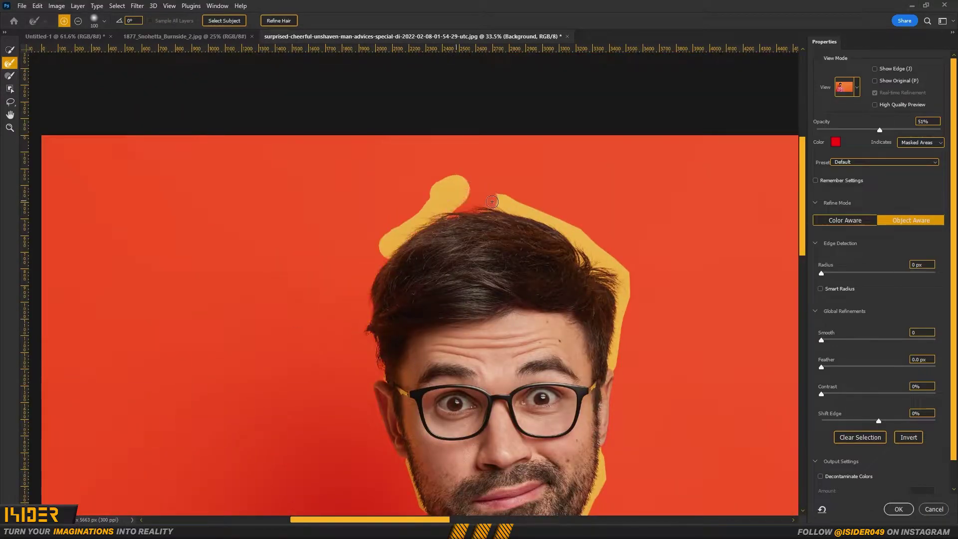
Refine the selection edge around the man's hair, and reduce the refine brush size for the edge along his beard
drag(492, 202, 622, 367)
scroll(372, 389, up, 8)
click(269, 343)
key(bracketleft)
key(bracketleft)
key(bracketleft)
key(bracketleft)
key(bracketleft)
key(bracketleft)
key(bracketleft)
key(bracketleft)
key(bracketleft)
key(bracketleft)
key(bracketleft)
key(bracketleft)
scroll(288, 372, down, 5)
scroll(624, 348, up, 5)
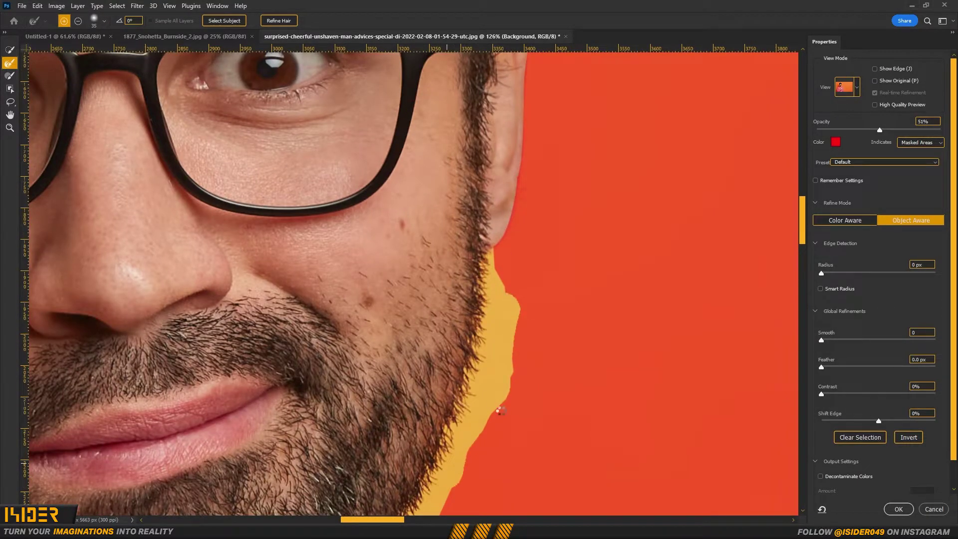
scroll(532, 303, up, 2)
scroll(532, 303, down, 2)
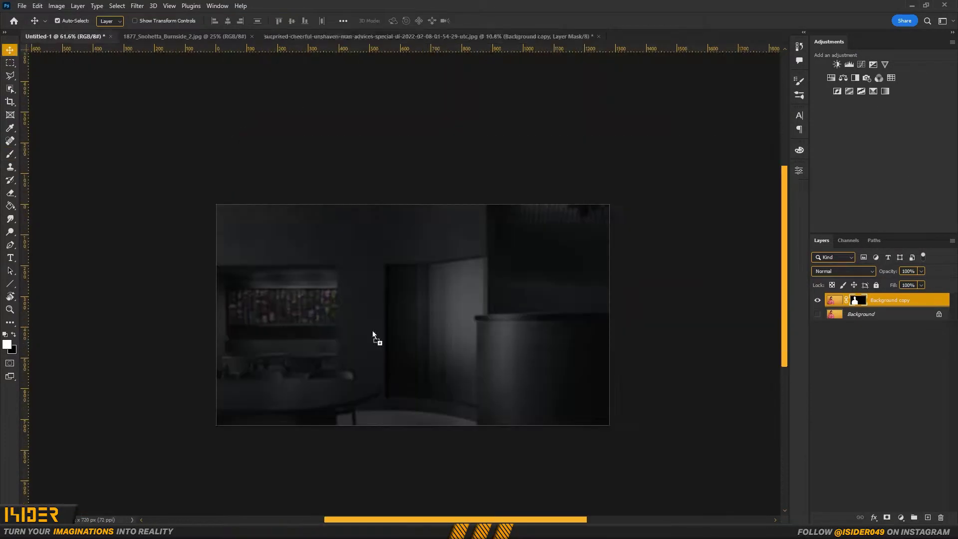
Convert the cut-out man's layer to a smart object, scale it to about 21%, and place it over the interior
right_click(924, 301)
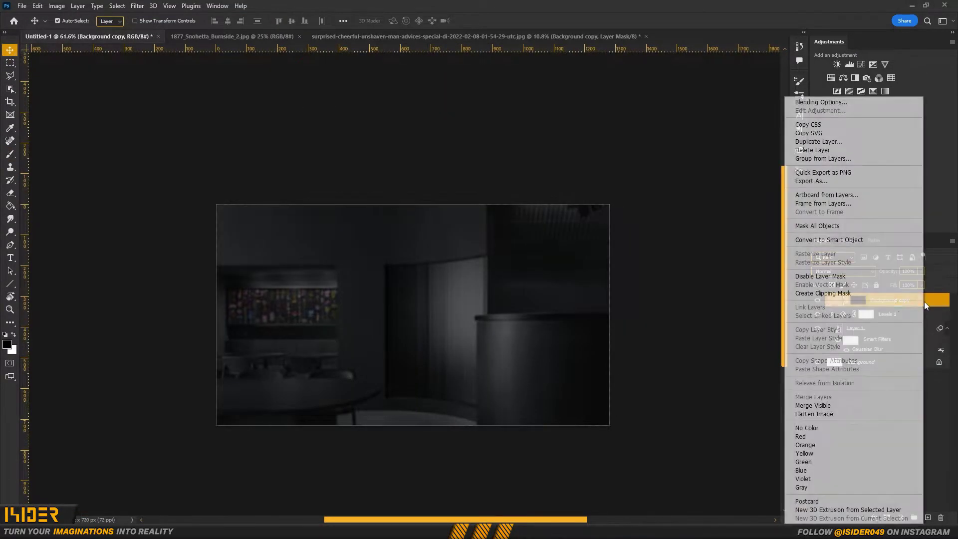
click(849, 240)
scroll(589, 339, down, 2)
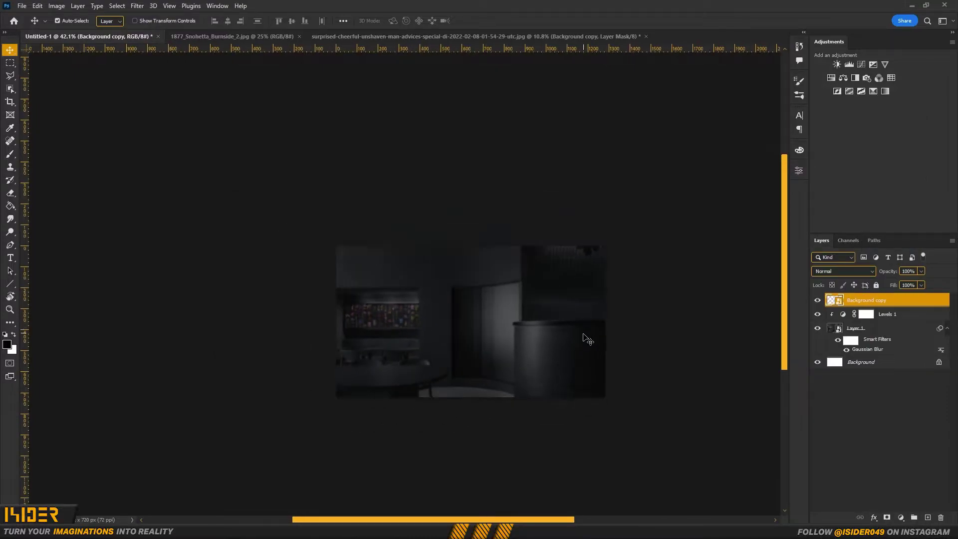
key(ctrl+t)
scroll(586, 338, down, 4)
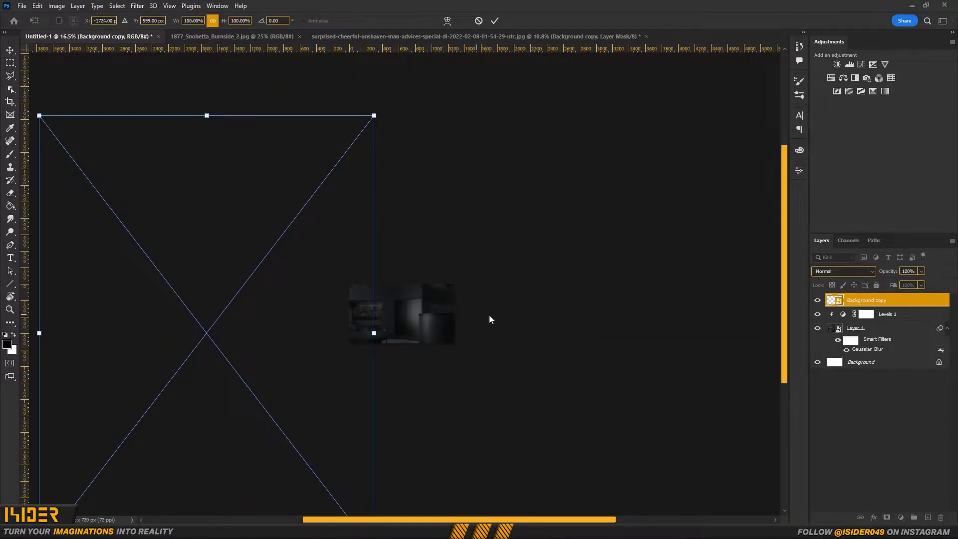
drag(195, 338, 457, 330)
drag(587, 414, 454, 284)
drag(422, 324, 395, 341)
Try flipping the cut-out man horizontally and flip him back
right_click(400, 333)
click(417, 314)
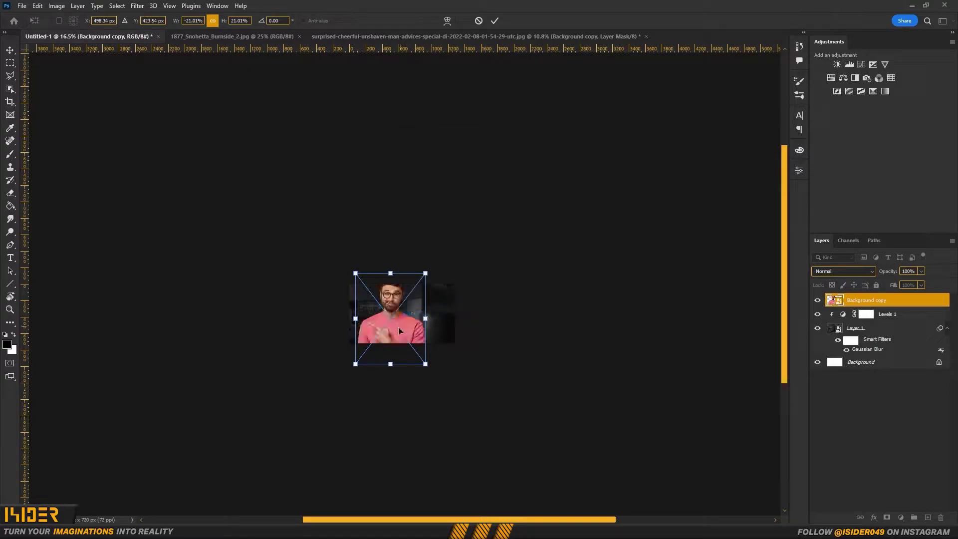
right_click(398, 328)
click(403, 314)
Scale the cut-out man to about 17.65%, place him at the canvas's left side against the bottom edge, and apply the transform
scroll(399, 329, up, 4)
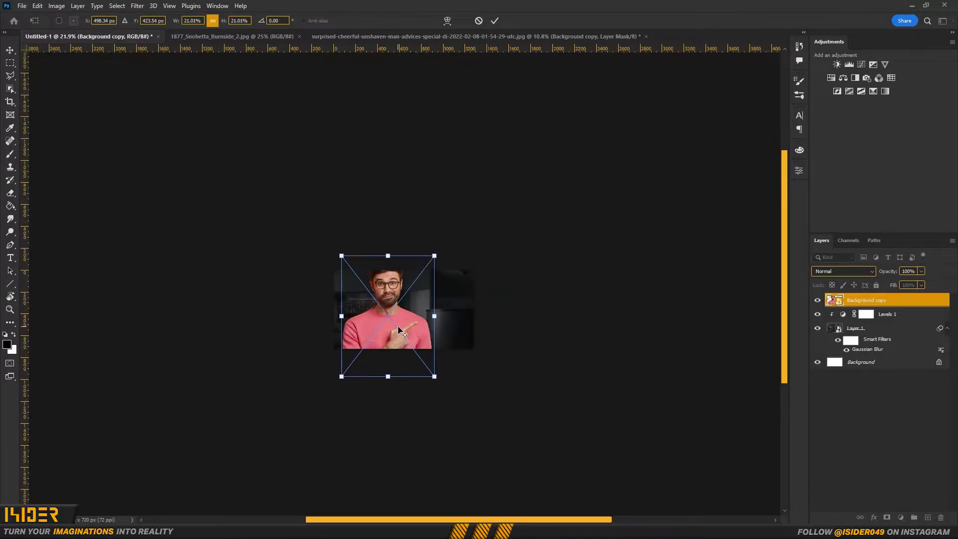
drag(371, 333, 351, 354)
alt+drag(452, 444, 438, 426)
drag(376, 375, 358, 342)
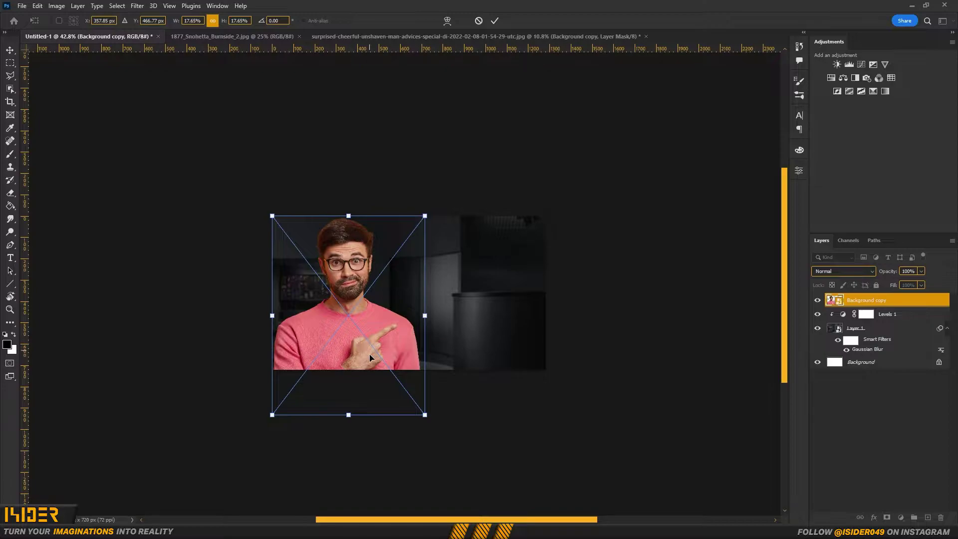
key(Return)
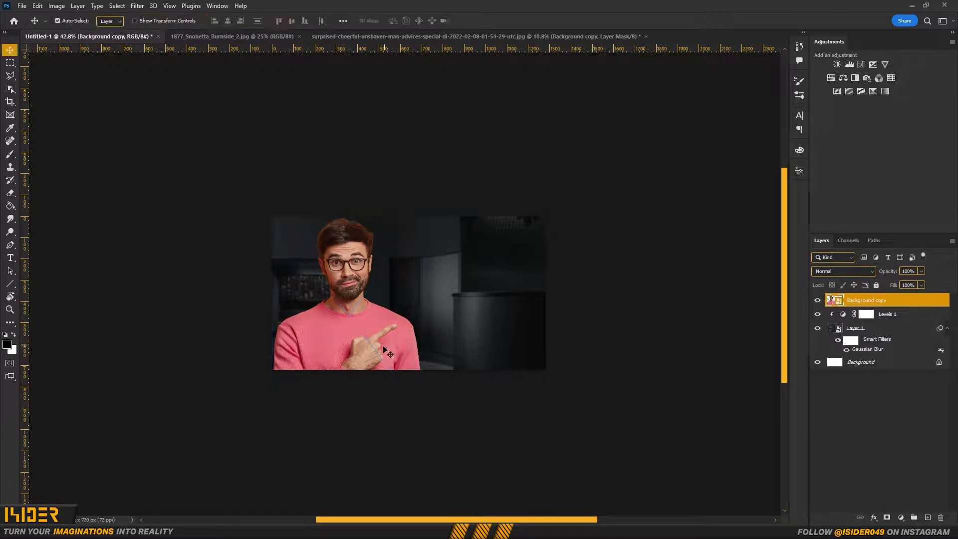
Examine the cut-out edges of the man's hair, face and sweater against the dark interior
scroll(349, 288, up, 5)
scroll(380, 203, up, 2)
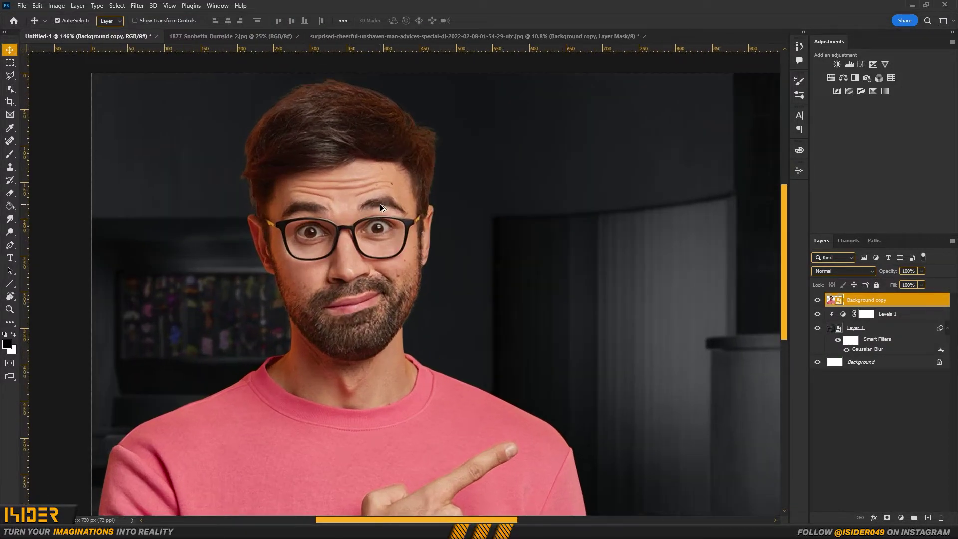
scroll(391, 244, down, 6)
scroll(408, 275, up, 5)
scroll(420, 284, down, 3)
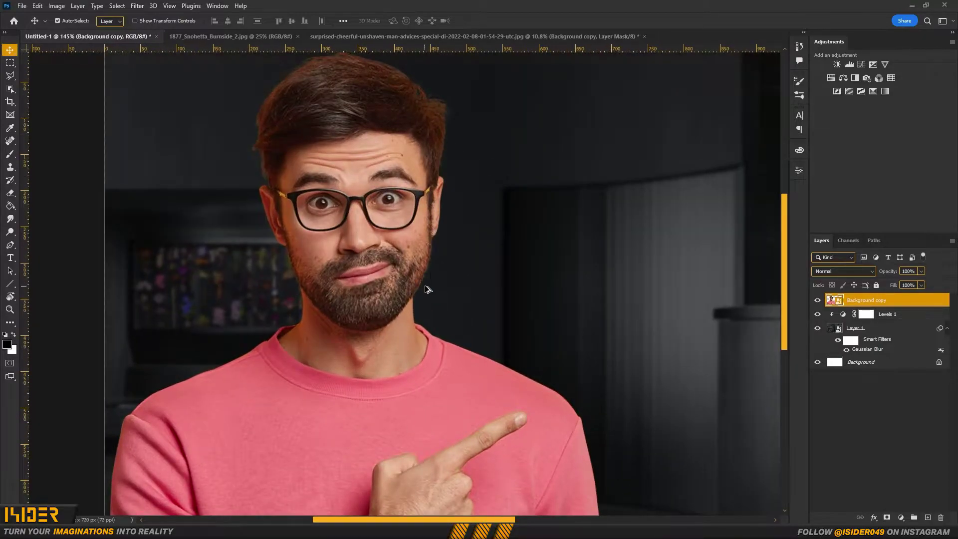
scroll(379, 309, up, 3)
scroll(373, 313, down, 2)
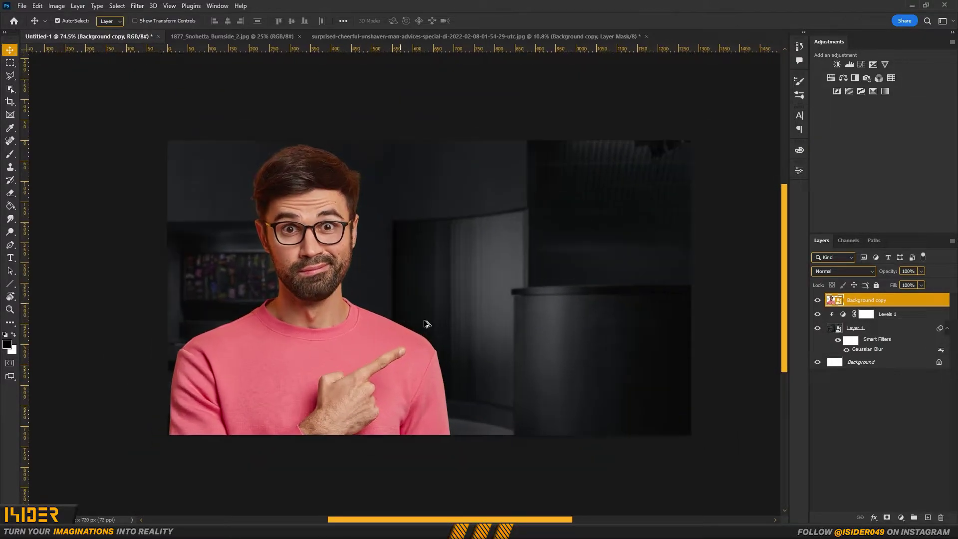
scroll(427, 325, up, 1)
Lower the output white level of the interior's Levels adjustment to 85
double_click(844, 318)
drag(716, 302, 704, 305)
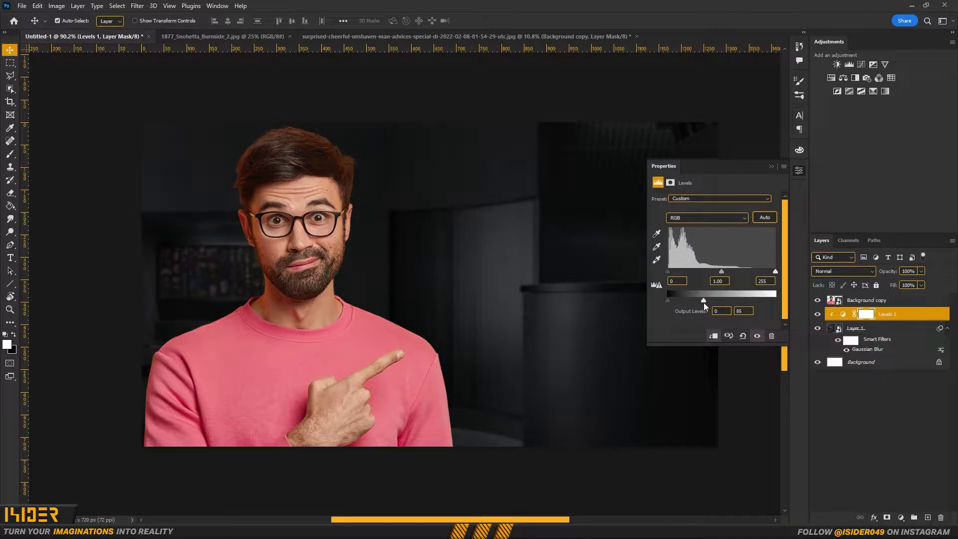
click(772, 167)
scroll(414, 272, down, 2)
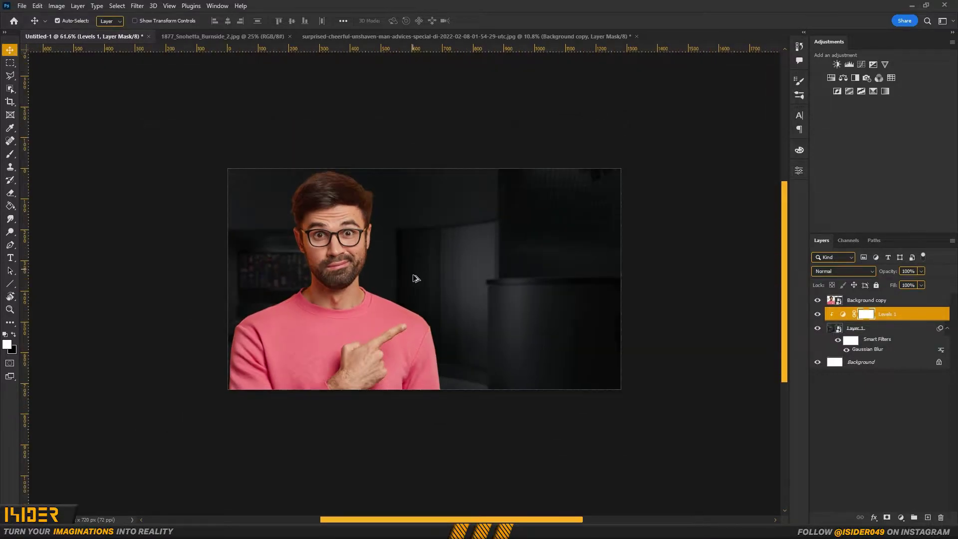
Add a Levels adjustment clipped to the cut-out man's layer and darken him by lowering its output white level
scroll(415, 274, up, 1)
click(878, 301)
click(901, 519)
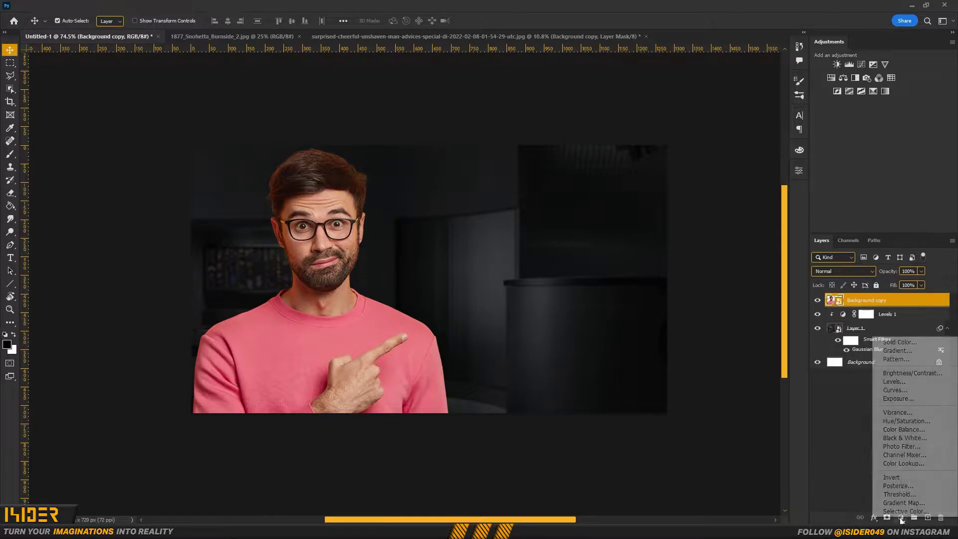
click(907, 385)
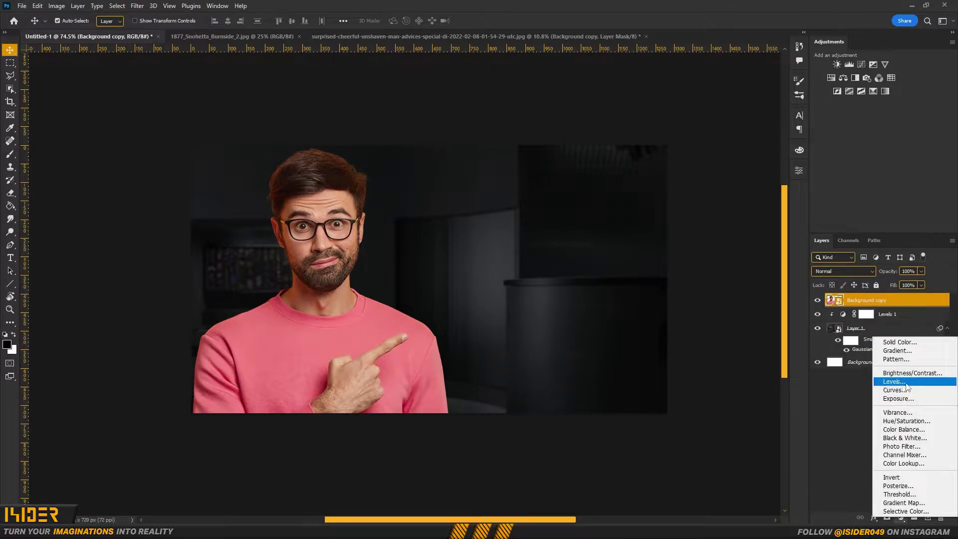
drag(775, 300, 750, 302)
click(715, 335)
click(772, 167)
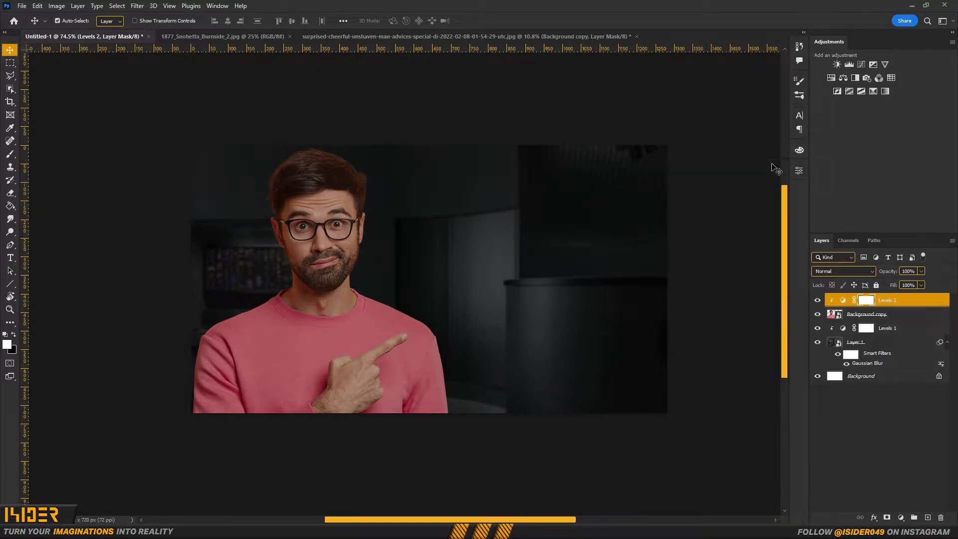
Paint black over the man's face on his Levels mask with a 200 px Soft Round brush at 6% flow
click(8, 156)
right_click(348, 233)
click(408, 269)
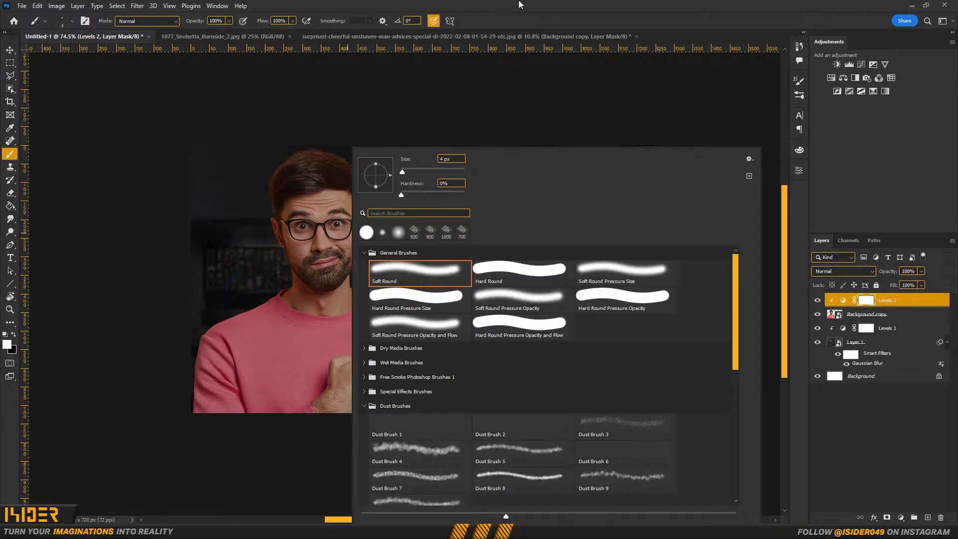
click(523, 5)
text(6)
key(Return)
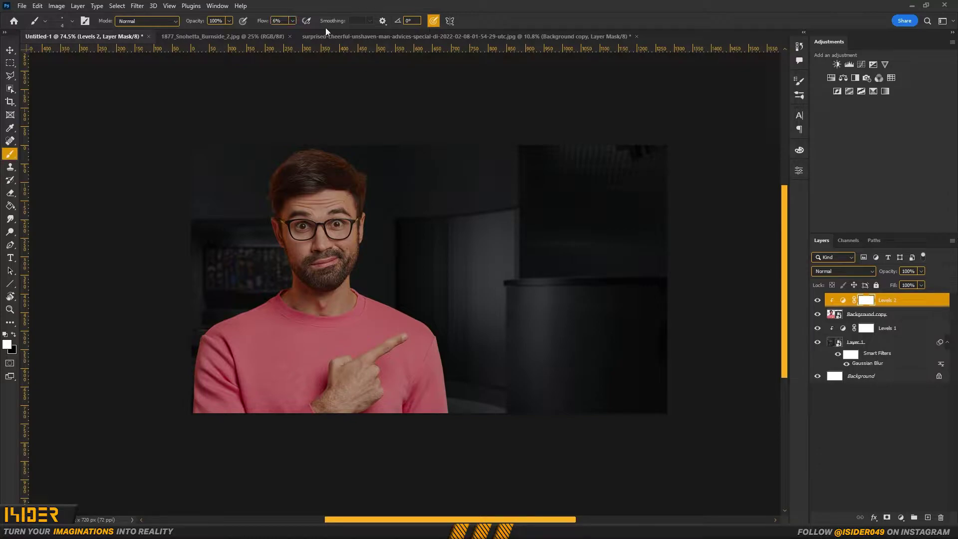
key(bracketright)
key(bracketright)
key(bracketright)
key(bracketright)
key(x)
mouse_move(316, 263)
mouse_down()
mouse_move(372, 274)
mouse_move(367, 292)
mouse_move(264, 286)
mouse_move(172, 331)
mouse_move(352, 231)
mouse_move(334, 263)
mouse_move(308, 260)
mouse_move(352, 268)
mouse_move(329, 282)
mouse_move(360, 285)
mouse_up()
scroll(415, 361, up, 2)
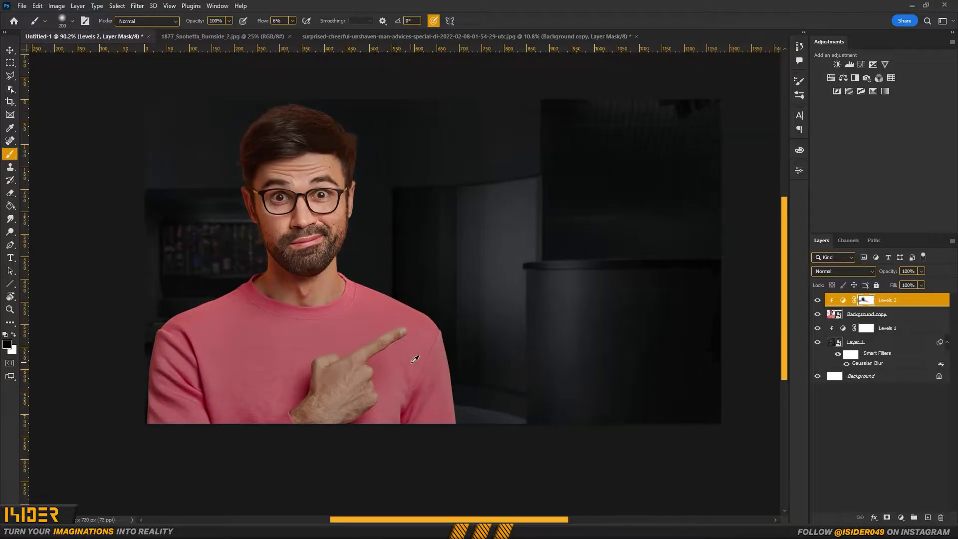
drag(508, 335, 465, 360)
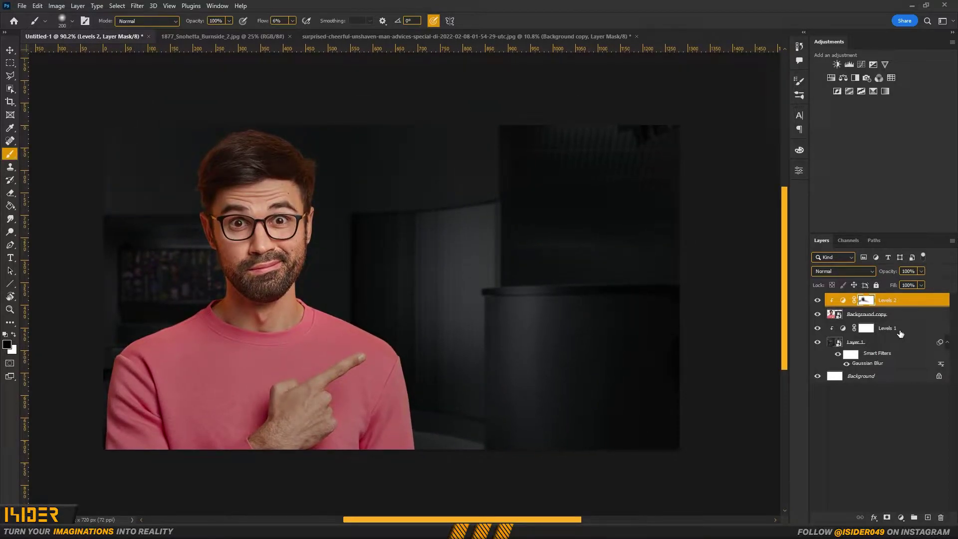
click(10, 50)
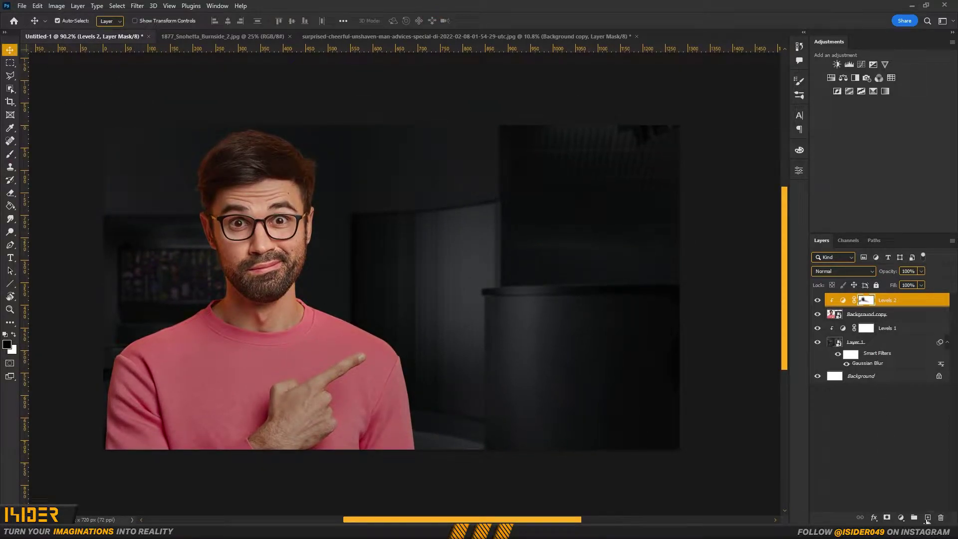
Add white 72 pt Bebas Neue text "HOW TO MAKE" above the man's Levels layer, place it beside him, and duplicate it directly below
click(902, 329)
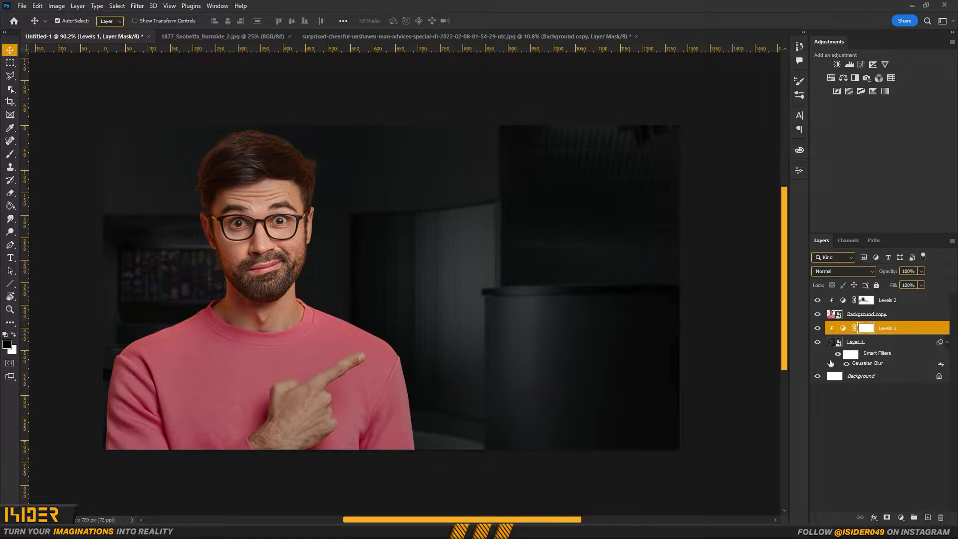
click(8, 260)
click(902, 300)
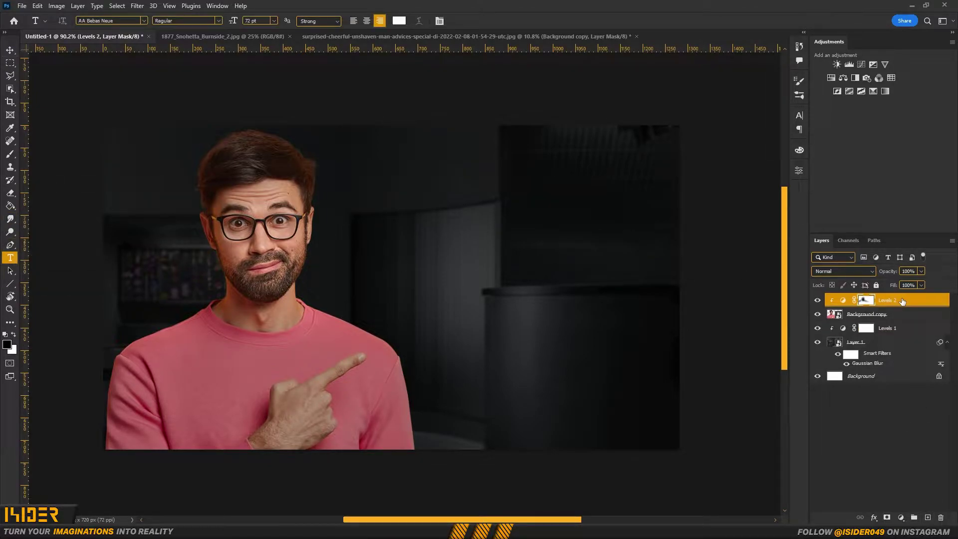
click(425, 274)
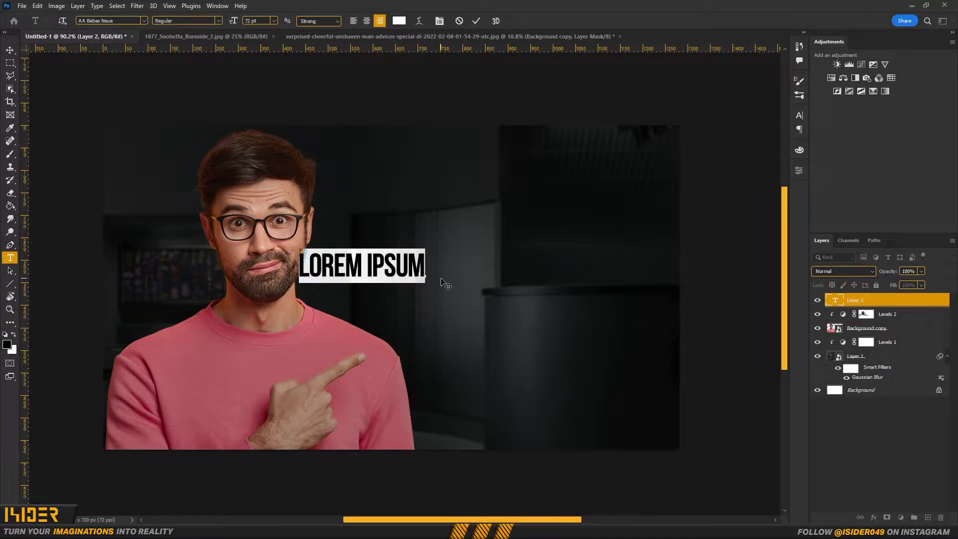
text(HOW )
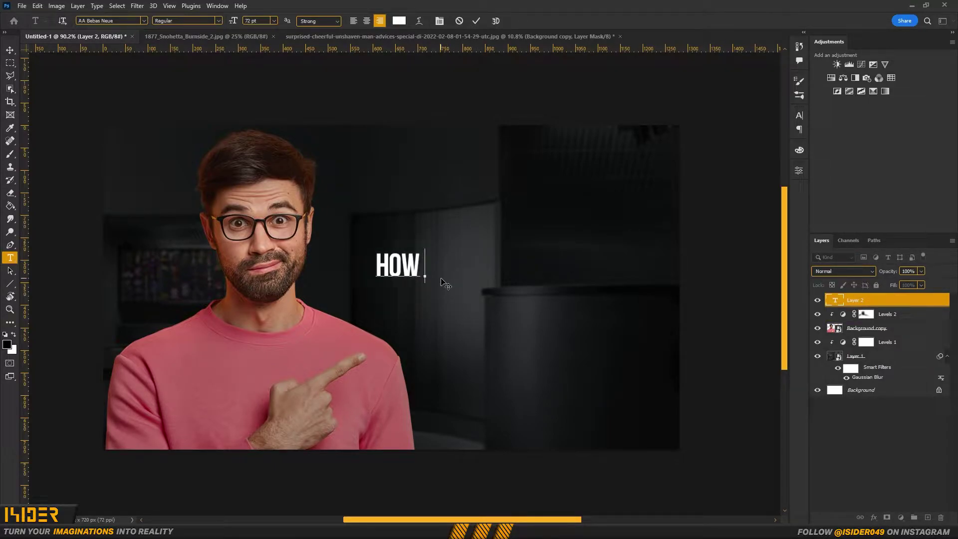
text(TO MAKE)
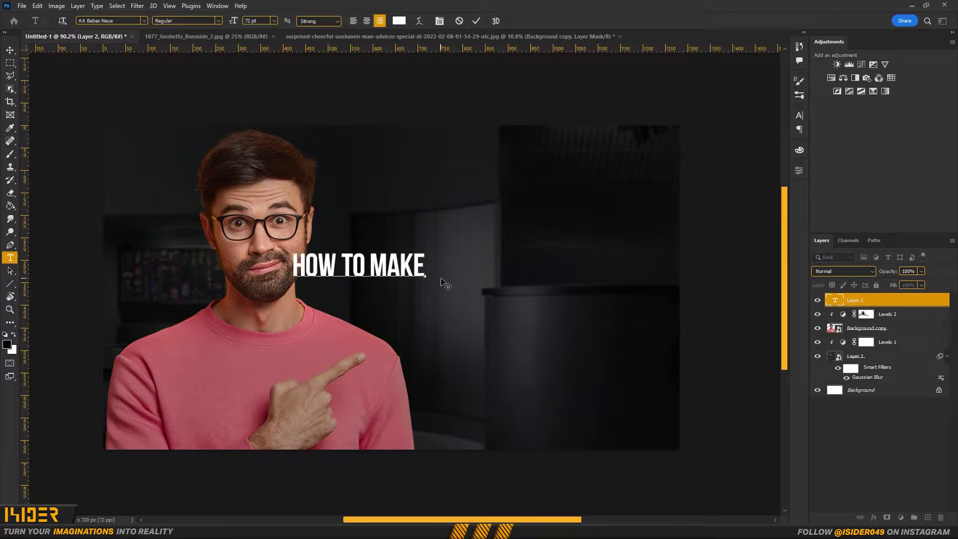
click(10, 50)
drag(385, 276, 470, 270)
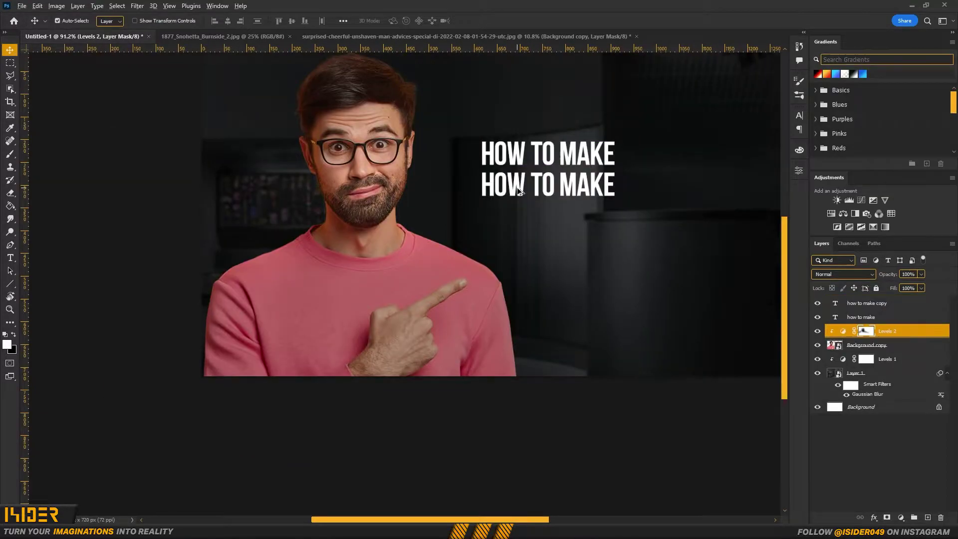
Duplicate the second text line below itself and change the new third line to "THUMBNAIL"
drag(519, 187, 520, 220)
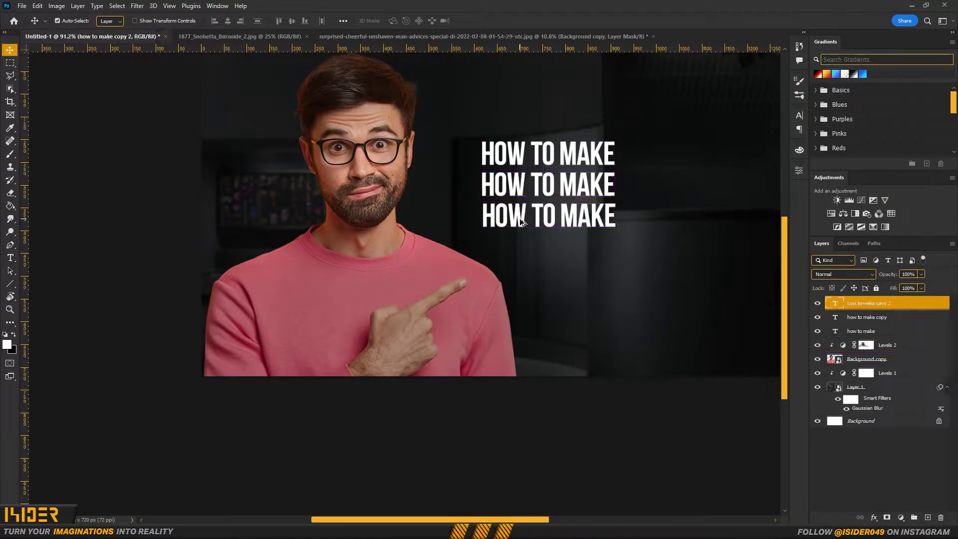
double_click(516, 214)
text(thumb)
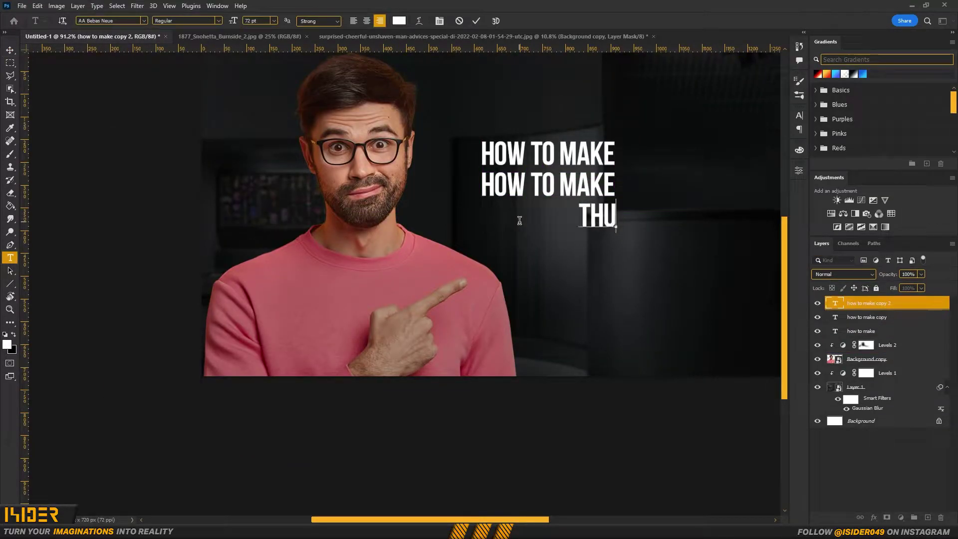
text(nail)
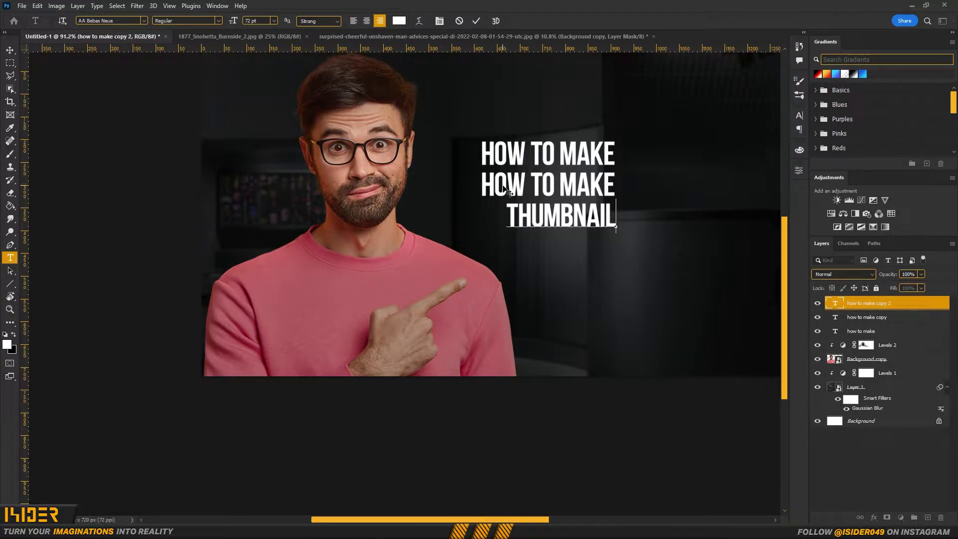
click(10, 50)
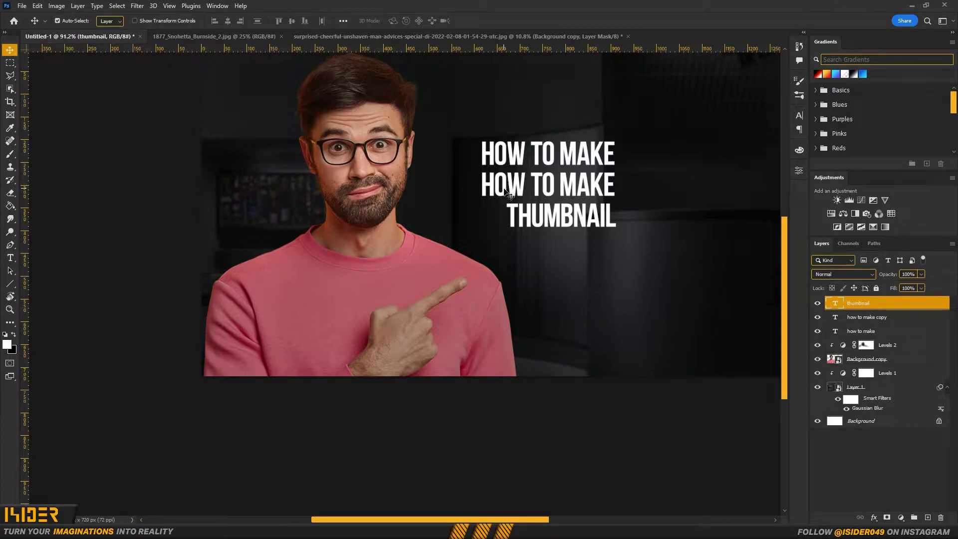
Change the middle "HOW TO MAKE" line to "FOR"
double_click(506, 192)
text(for)
click(9, 50)
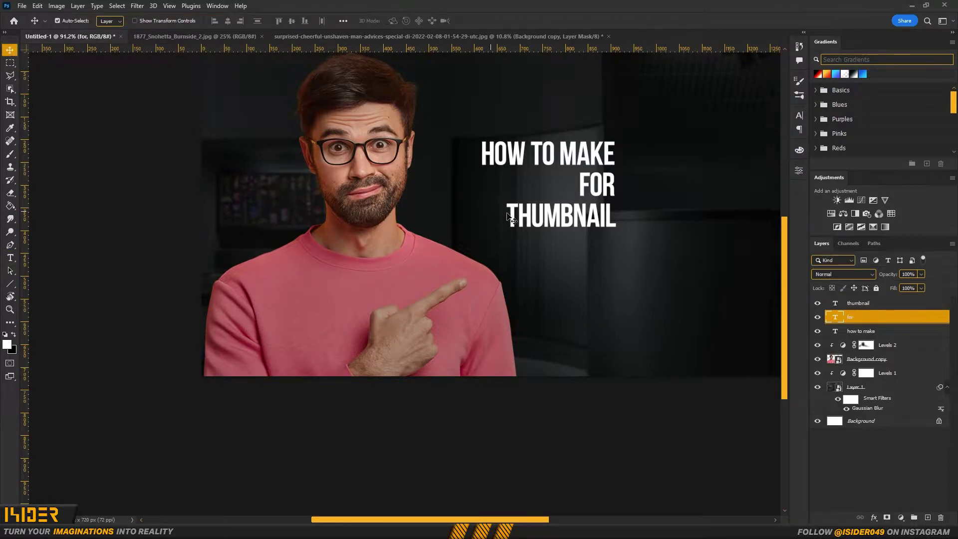
Place FOR after THUMBNAIL, and add a copy of THUMBNAIL below reading "YOUTUBE VIDEOS"
drag(599, 191, 608, 262)
double_click(592, 253)
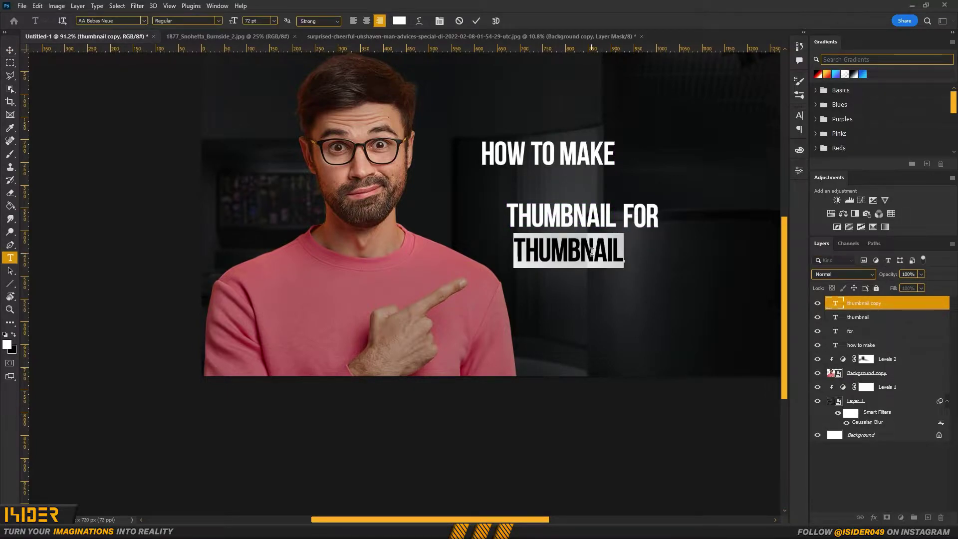
text(YOUTUBE)
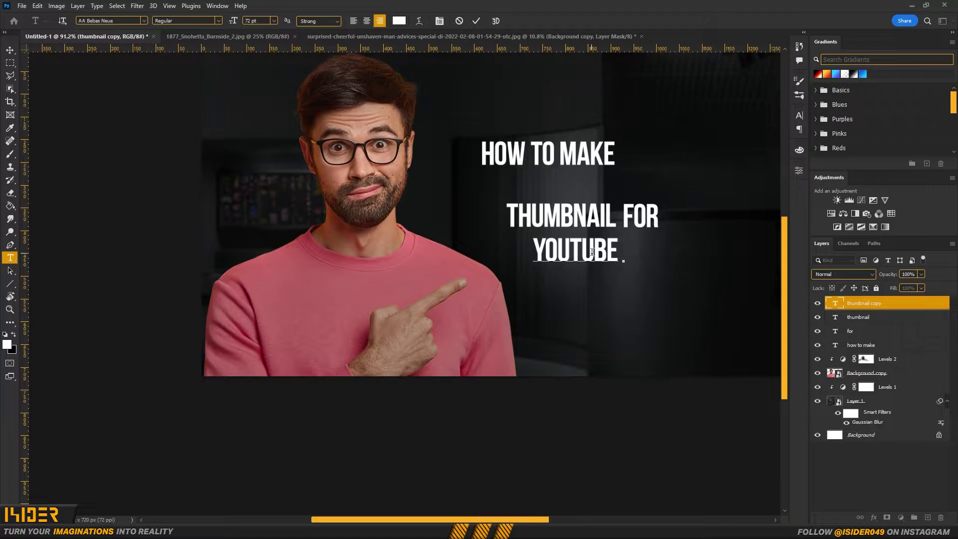
text( VIDEO)
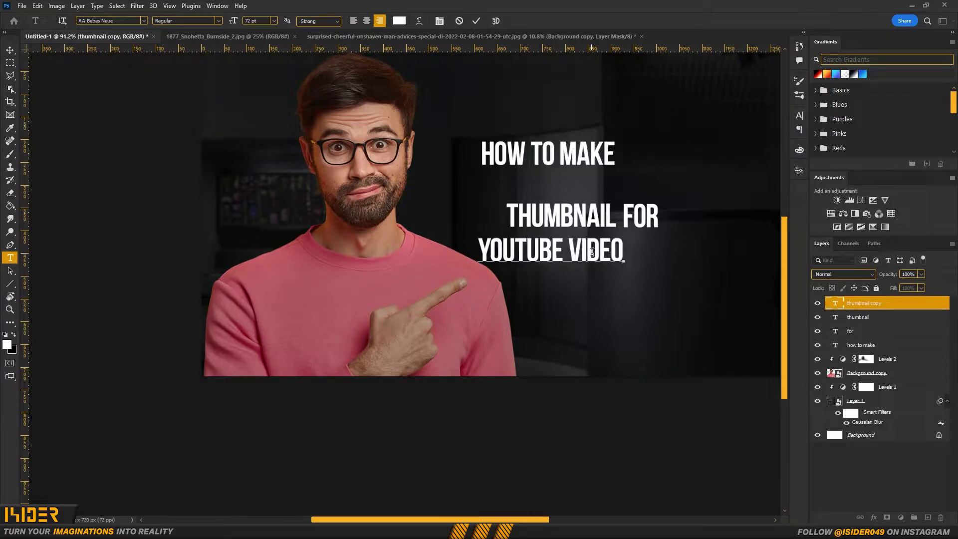
text(S)
click(10, 50)
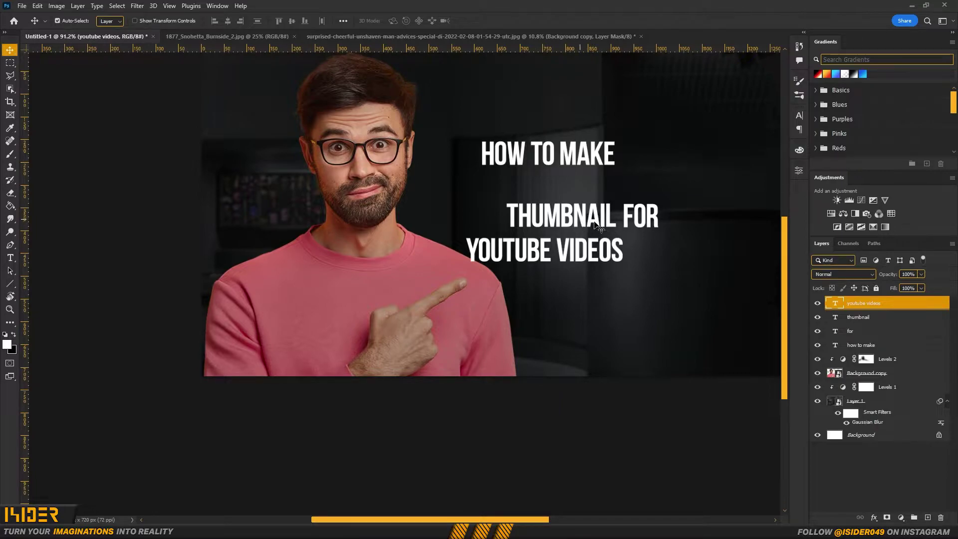
Arrange FOR beside HOW TO MAKE with THUMBNAIL and YOUTUBE VIDEOS beneath, and scale up the two lower lines
drag(649, 229, 649, 166)
drag(591, 228, 562, 249)
ctrl+click(881, 317)
key(ctrl+t)
drag(624, 255, 674, 292)
drag(579, 265, 649, 255)
key(Return)
Reorder the text layers as how to make, for, thumbnail, youtube videos, and tighten the lines into a left-aligned stack
click(894, 329)
click(873, 344)
shift+click(875, 305)
drag(518, 208, 509, 192)
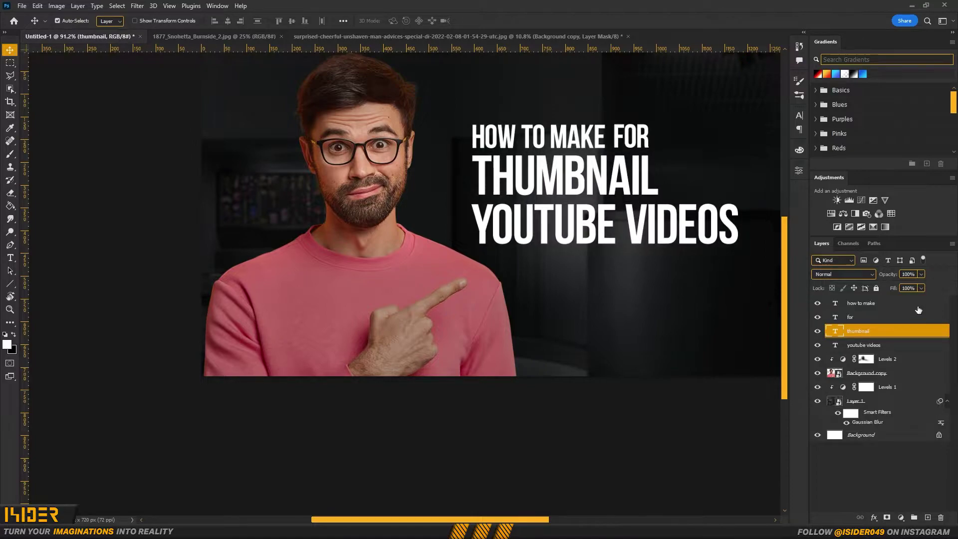
Scale down HOW TO MAKE and FOR, and position FOR right after THUMBNAIL
click(896, 305)
shift+click(878, 321)
key(ctrl+t)
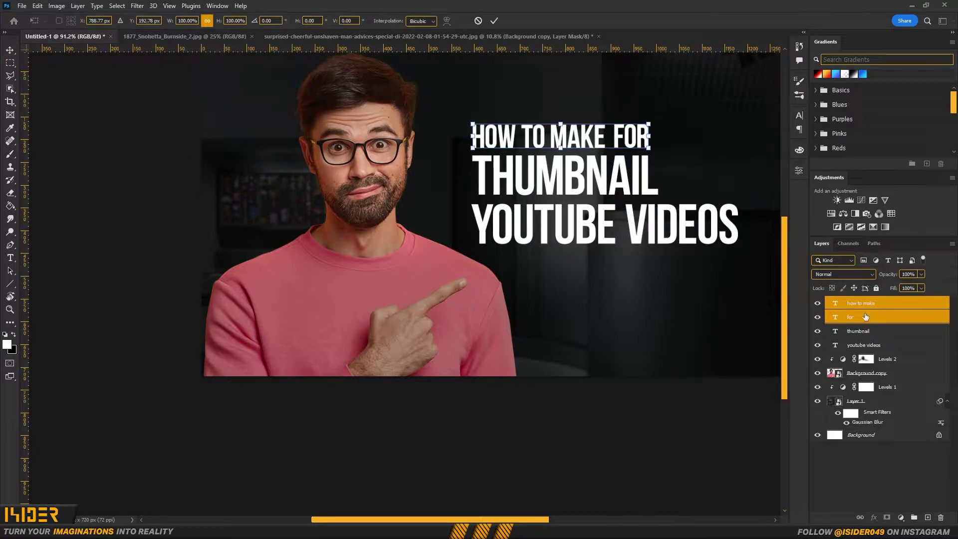
drag(656, 153, 689, 190)
click(897, 490)
drag(683, 190, 591, 234)
Skew all four text layers together so their baselines rise toward the right
click(861, 303)
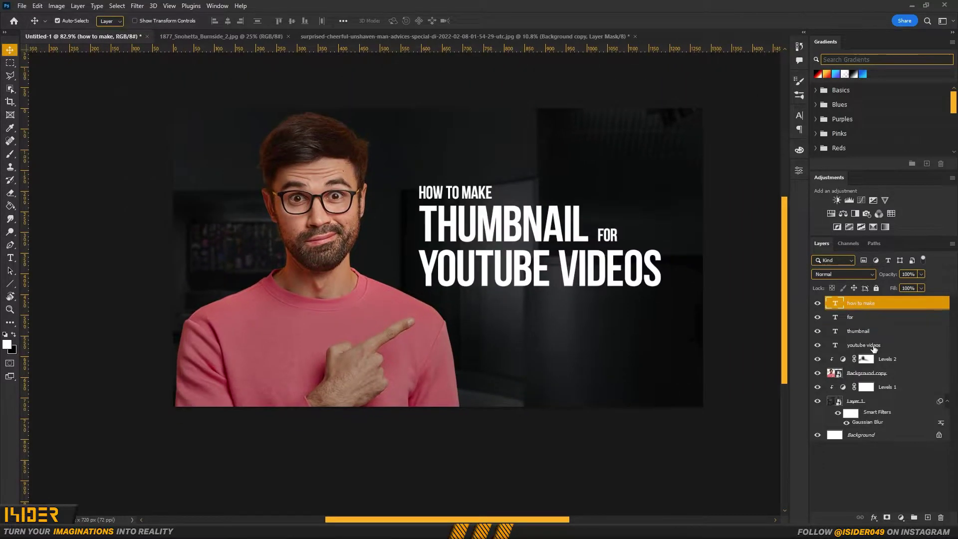
shift+click(870, 345)
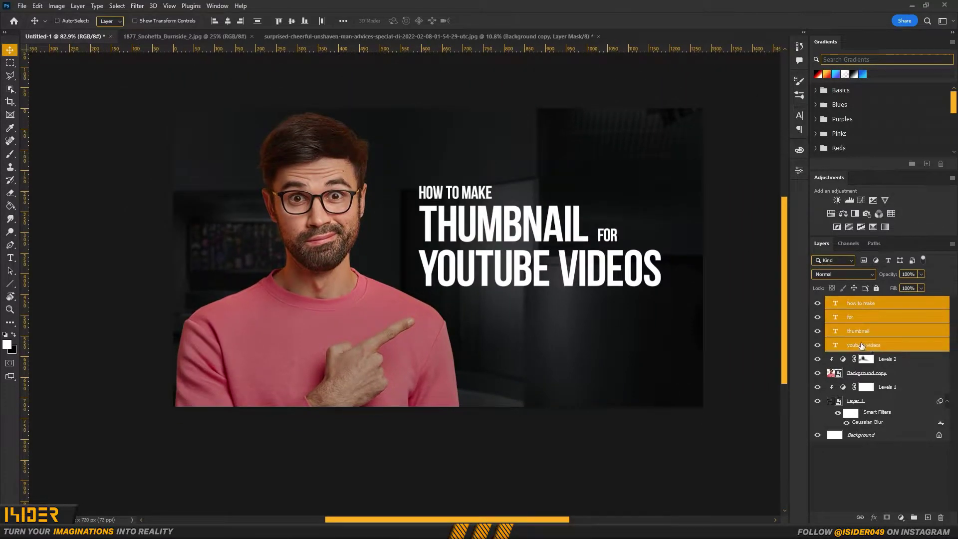
key(ctrl+t)
right_click(581, 272)
click(653, 242)
drag(662, 241, 657, 222)
key(Return)
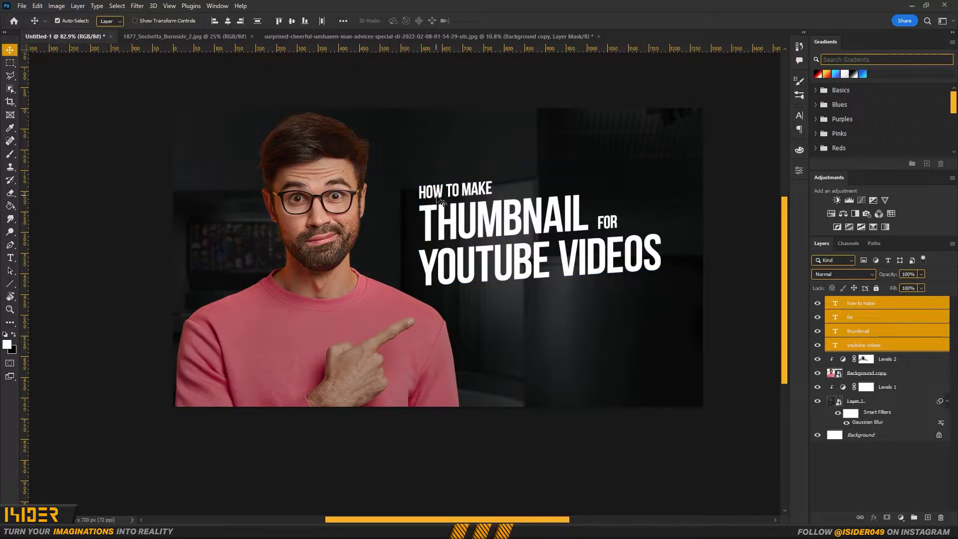
Shift the skewed text block slightly toward the man and nudge HOW TO MAKE into place above THUMBNAIL
drag(442, 195, 447, 196)
click(893, 308)
key(Up)
key(Right)
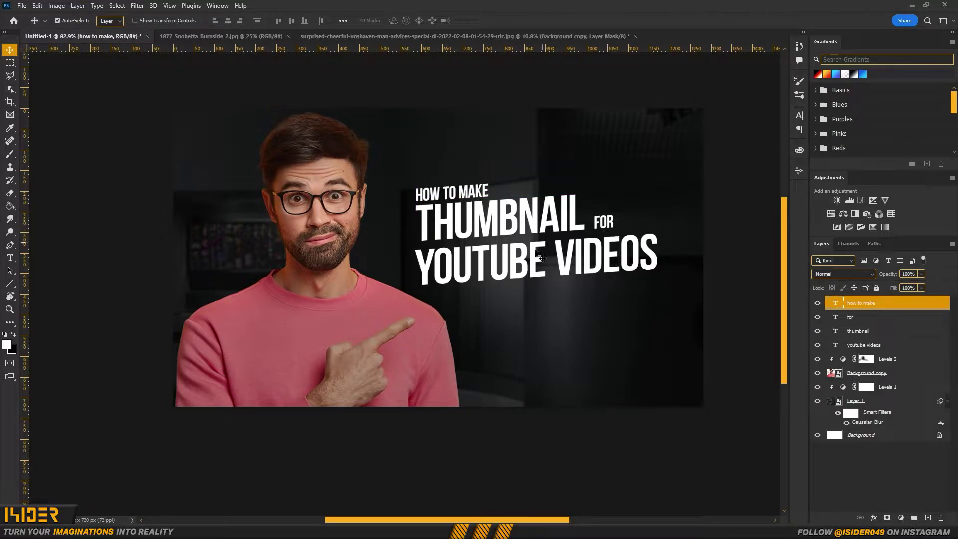
Enlarge all four text layers together to fill the space beside the man and apply the transform
click(537, 266)
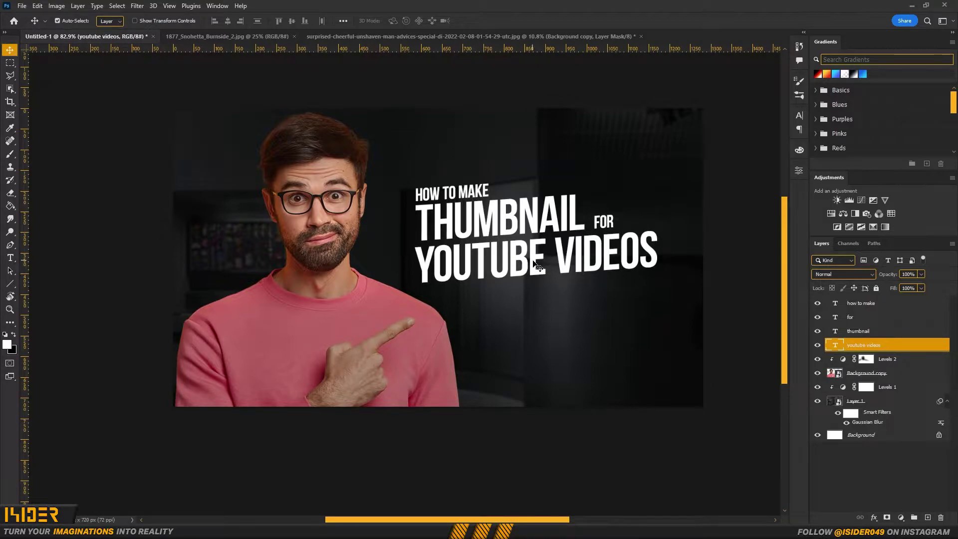
shift+click(869, 304)
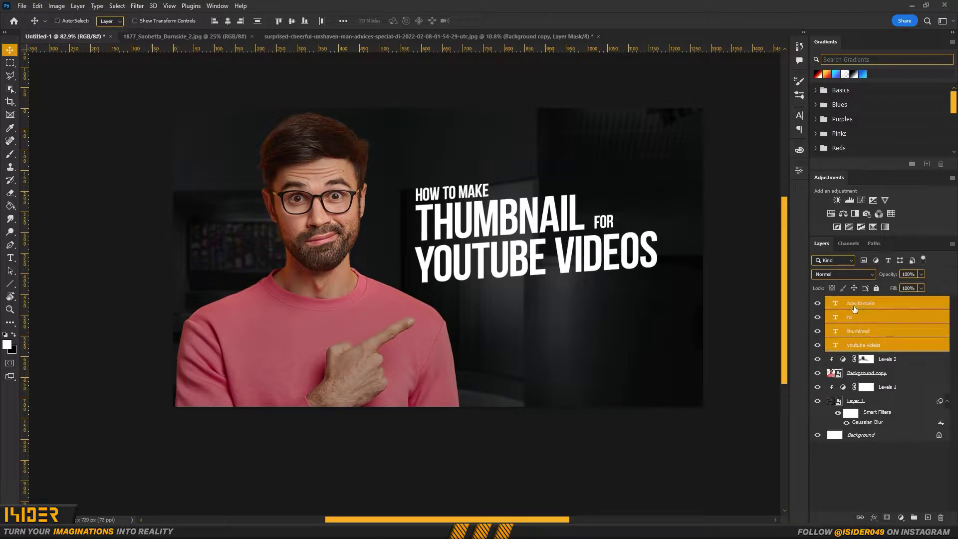
key(ctrl+t)
drag(660, 284, 691, 303)
drag(593, 276, 598, 276)
drag(689, 294, 683, 290)
key(Return)
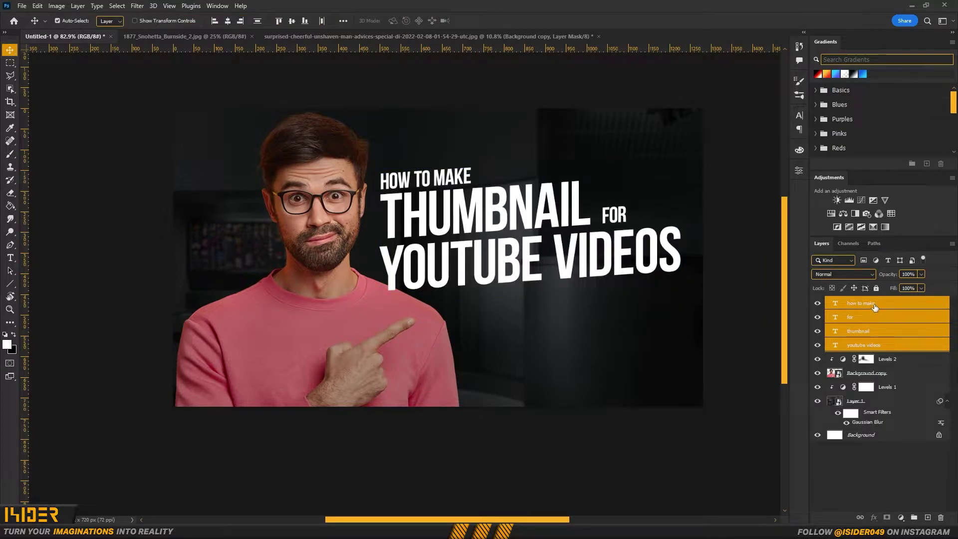
Group the four text layers under the name "text" and place the group below the cut-out man's layer
key(ctrl+g)
double_click(854, 301)
text(text)
key(Return)
drag(869, 303, 880, 337)
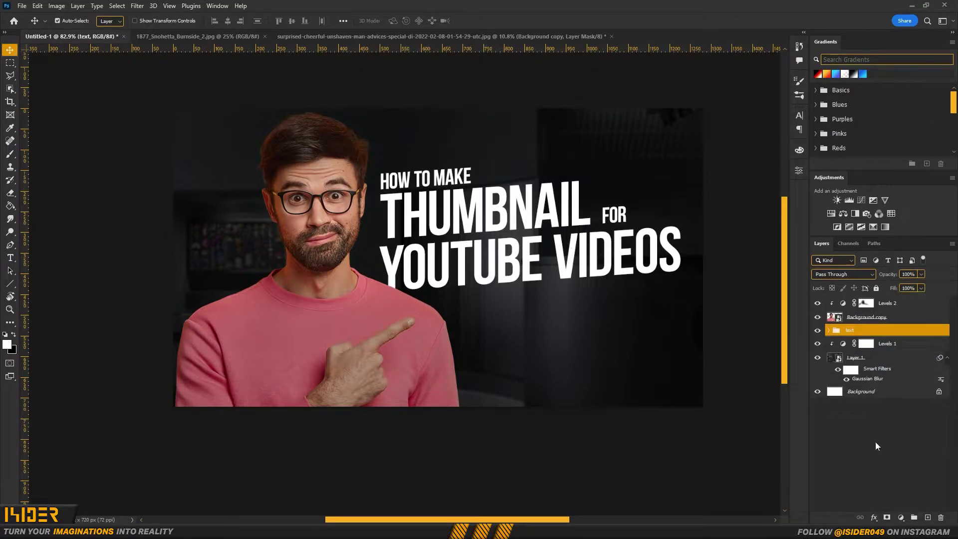
Give the thumbnail text layer a linear orange-to-yellow Gradient Overlay at 95°, 100% opacity and 100% scale
click(830, 331)
click(875, 373)
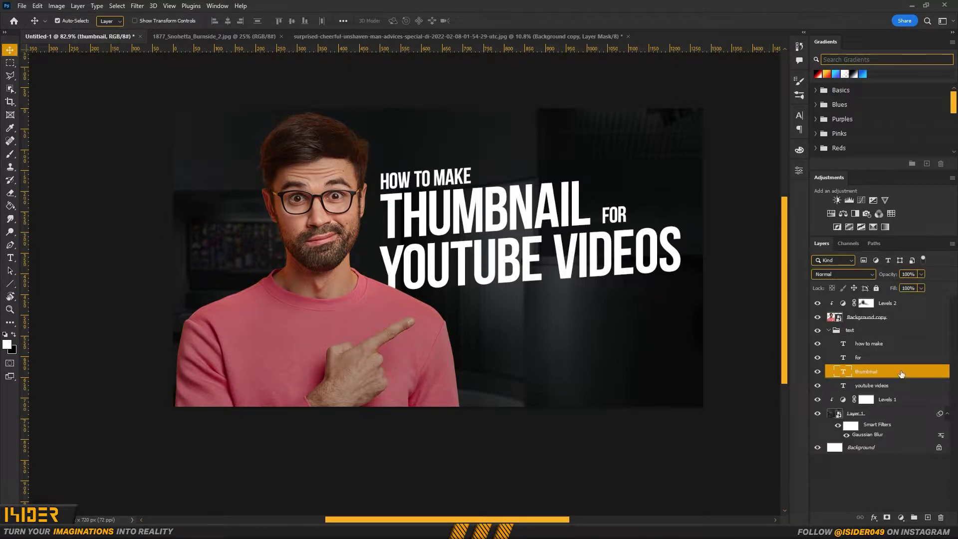
double_click(901, 374)
click(374, 183)
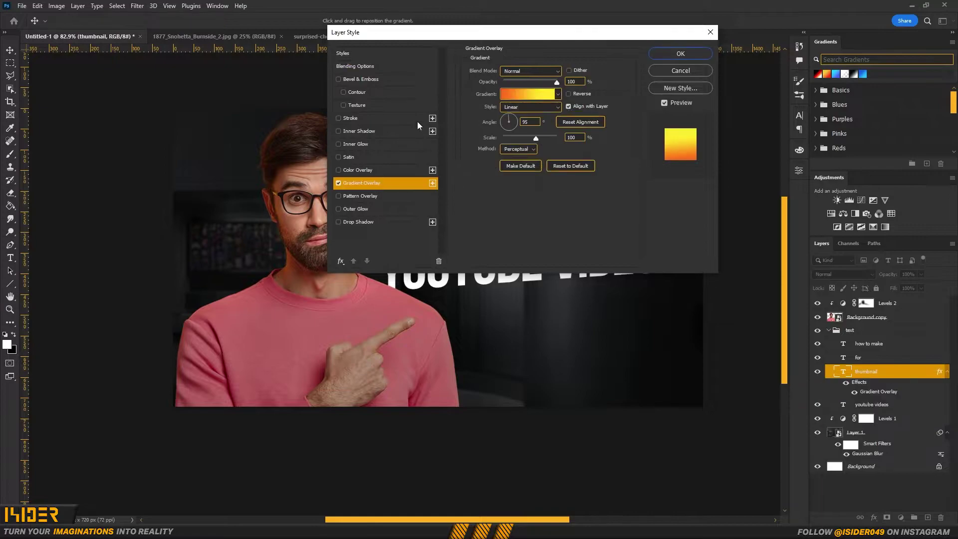
drag(489, 43, 174, 123)
drag(241, 133, 602, 280)
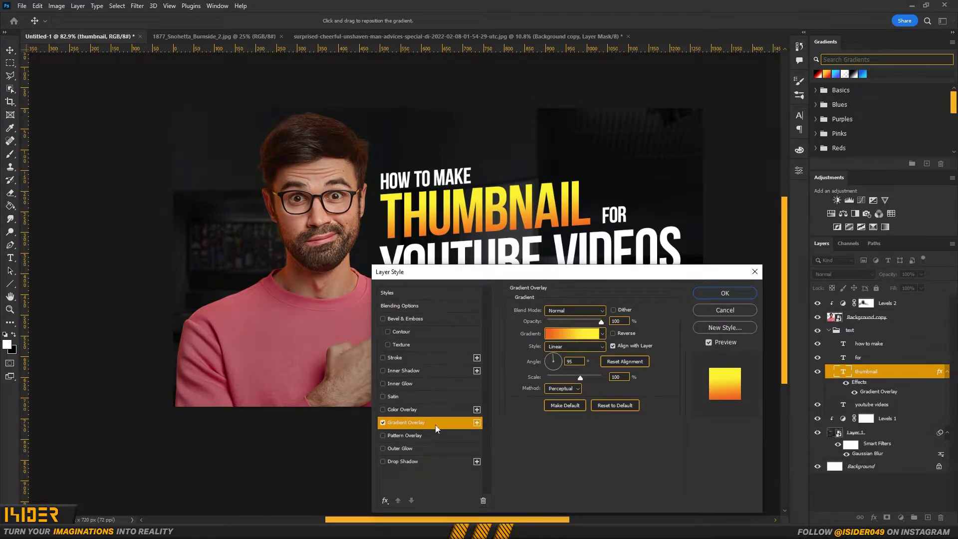
Add a smooth Inner Bevel to THUMBNAIL with depth 1000%, size 3 px, soften 0, highlight opacity 0% and a red Normal shadow at 13%
click(400, 317)
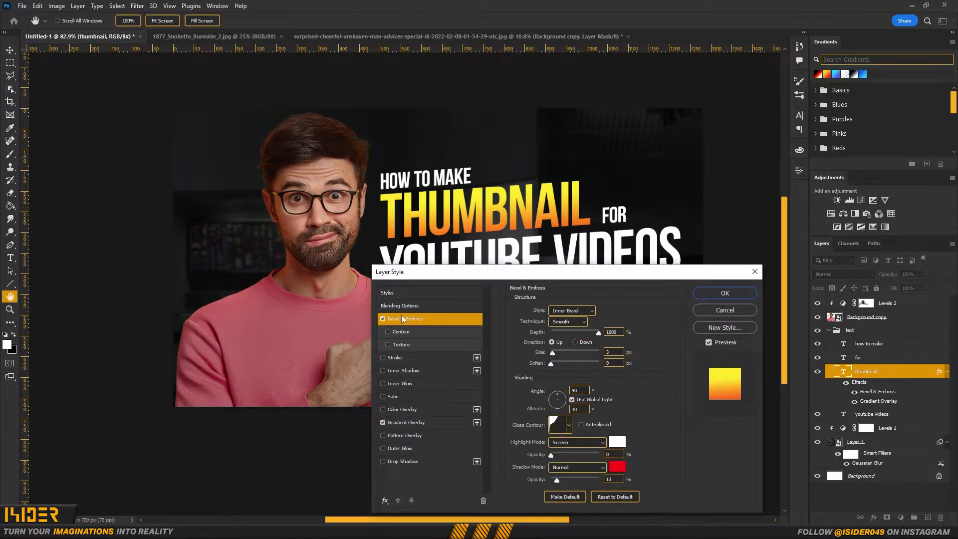
drag(517, 283, 557, 280)
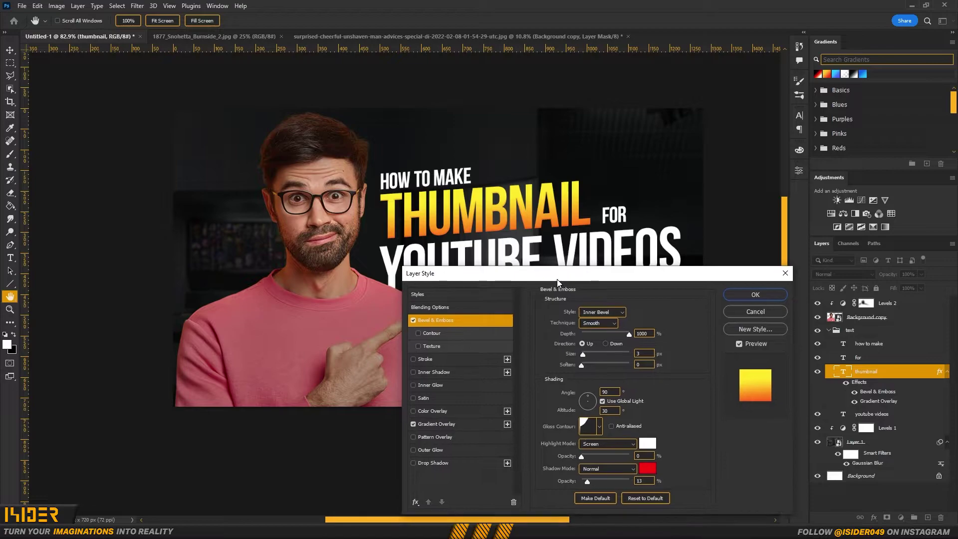
double_click(643, 333)
double_click(645, 364)
double_click(644, 455)
drag(646, 481, 618, 481)
Add a dark red-brown Normal Drop Shadow to THUMBNAIL at 100% opacity, angle 90°, distance 3 px, spread 0 and size 0
click(432, 463)
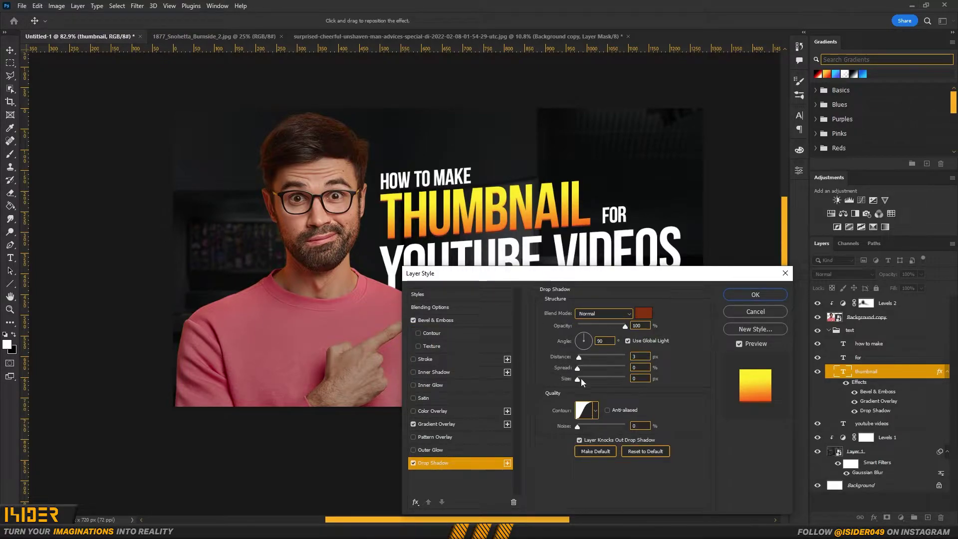
drag(625, 281, 604, 296)
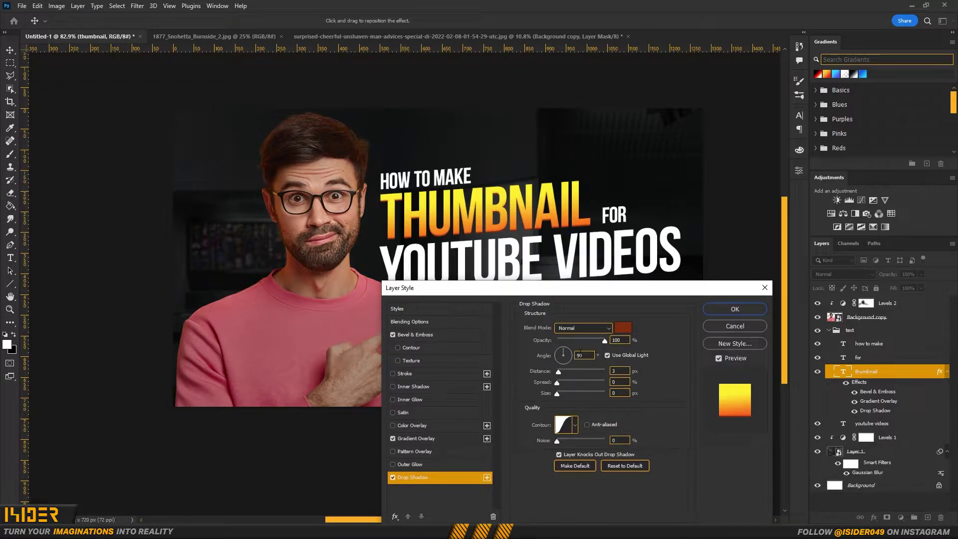
click(426, 334)
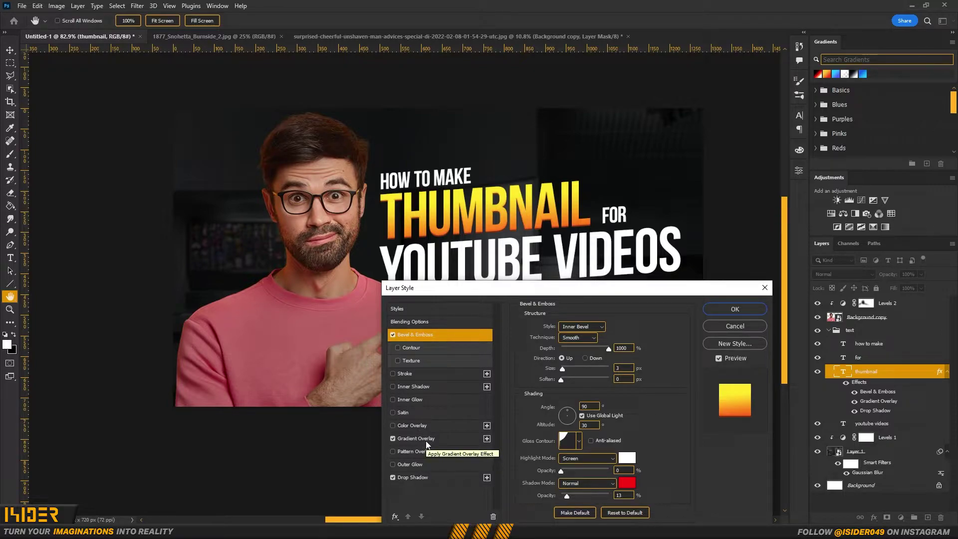
Add a white Overlay Inner Shadow to THUMBNAIL with distance 0 and choke 100%, adjust its size slightly and apply the layer style
click(405, 388)
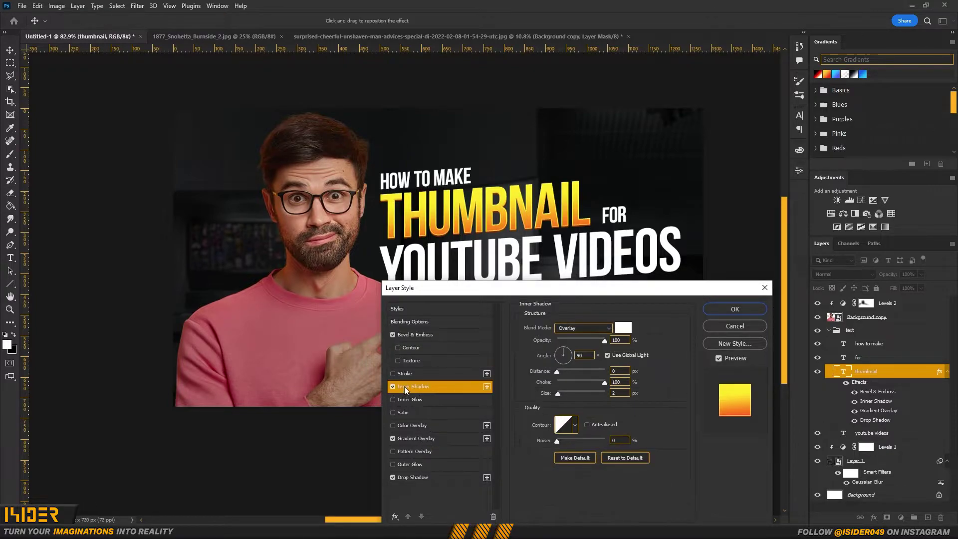
drag(558, 394, 560, 394)
double_click(615, 393)
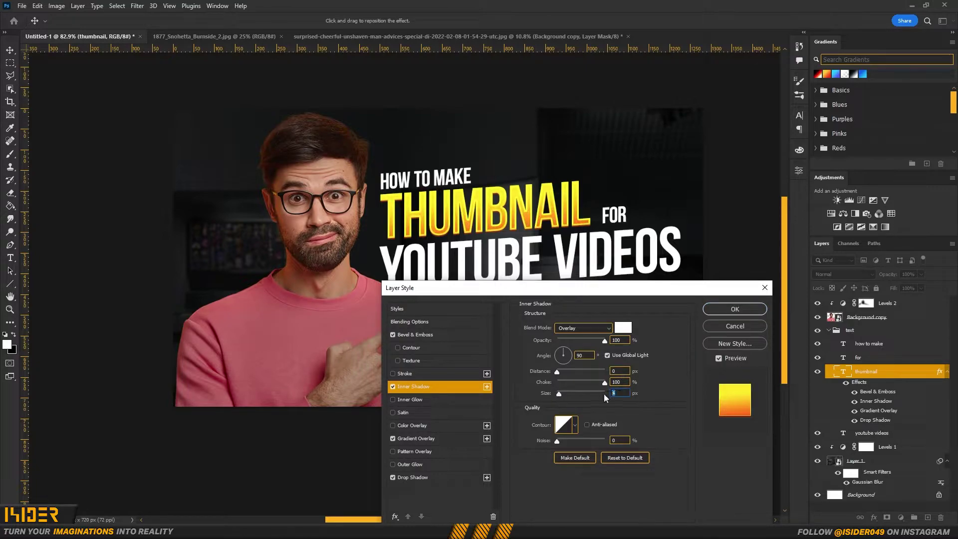
key(Return)
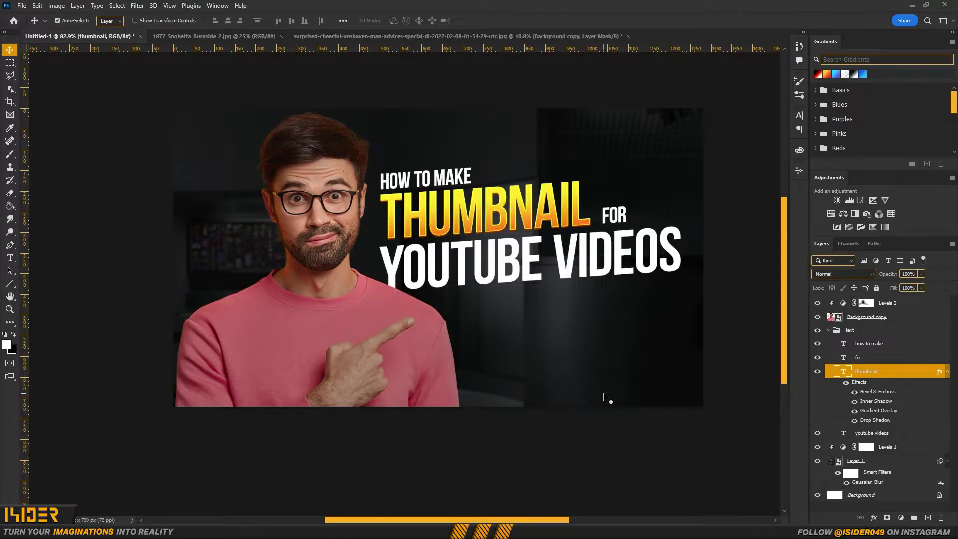
Reopen THUMBNAIL's layer style and adjust the bevel's shadow opacity to about 15%
double_click(917, 375)
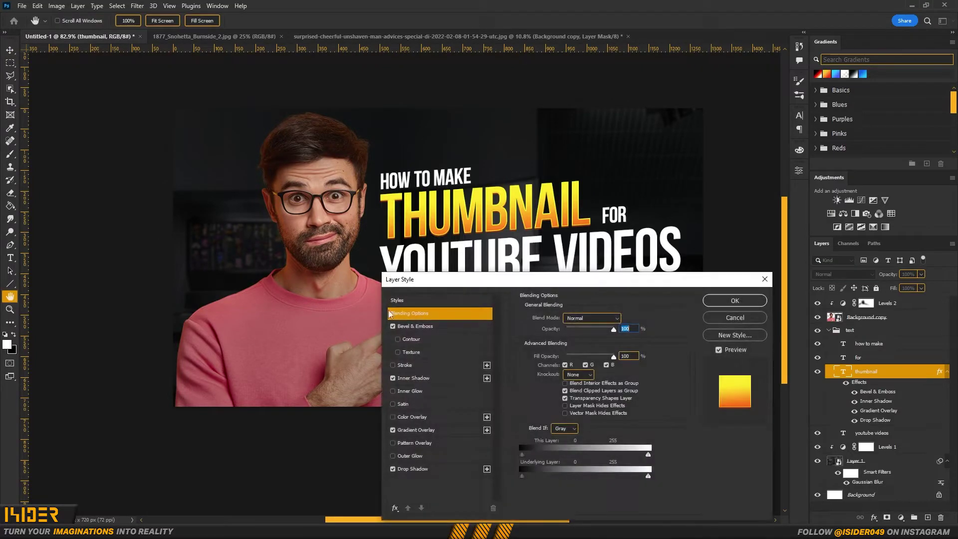
drag(569, 490, 588, 492)
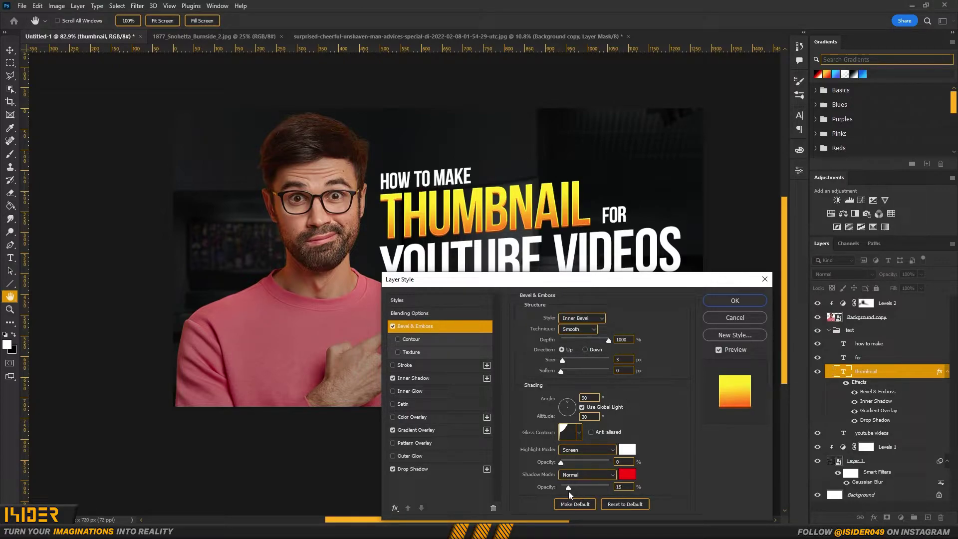
click(571, 491)
Try the first row of gloss contour presets on THUMBNAIL's bevel, choose the fifth one and apply the layer style
click(579, 433)
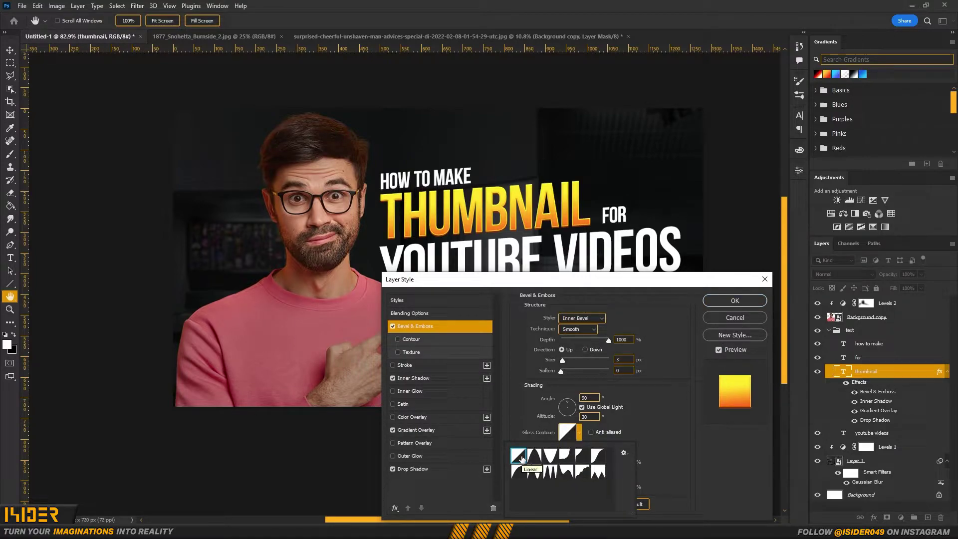
click(534, 459)
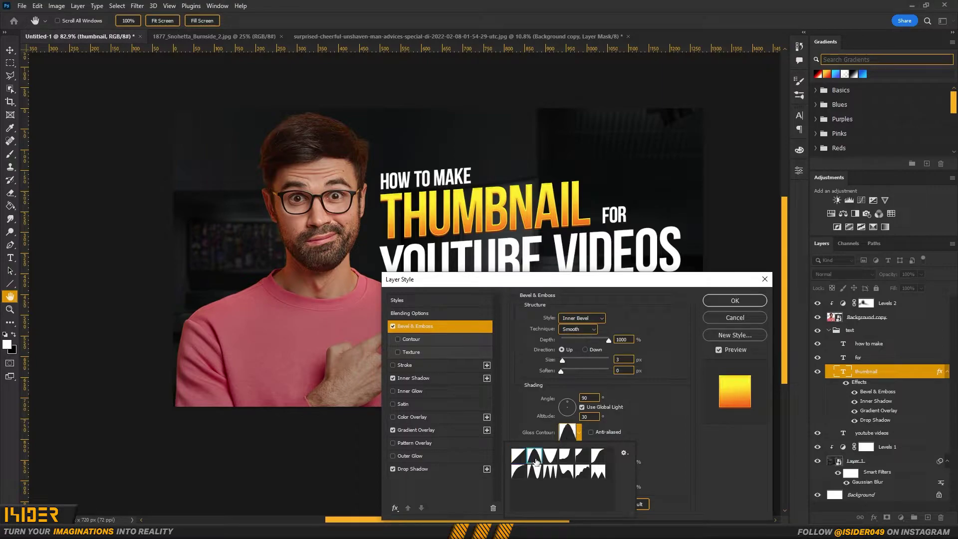
click(550, 459)
click(566, 458)
click(584, 459)
click(598, 457)
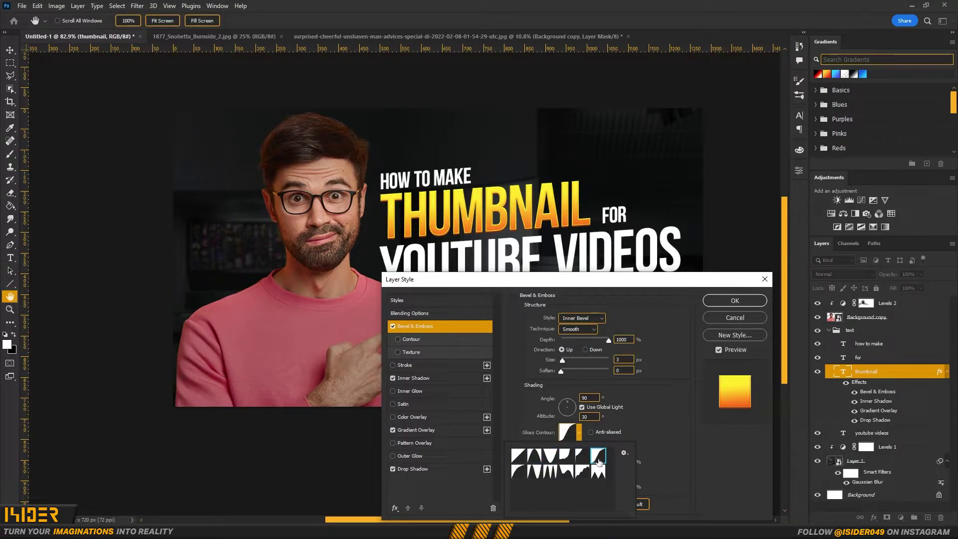
click(582, 456)
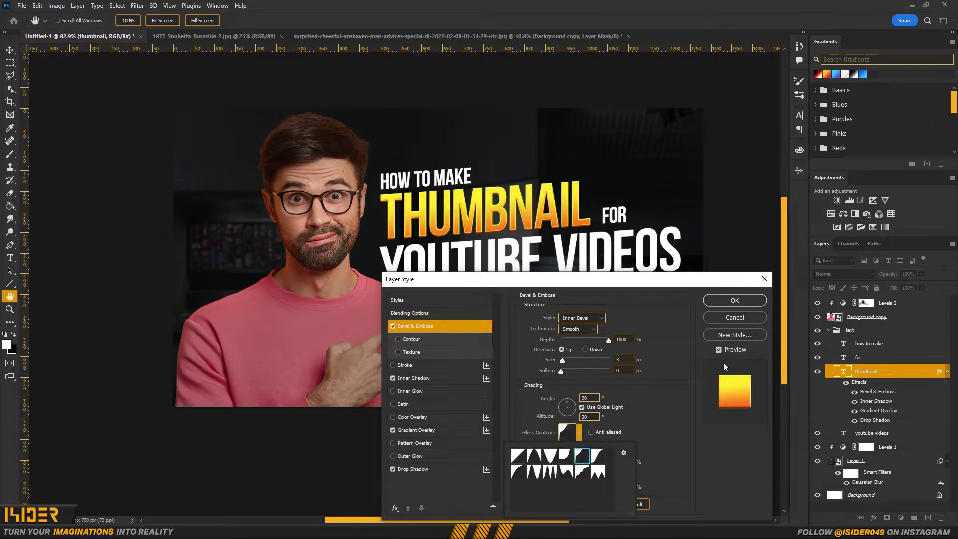
click(734, 300)
click(735, 301)
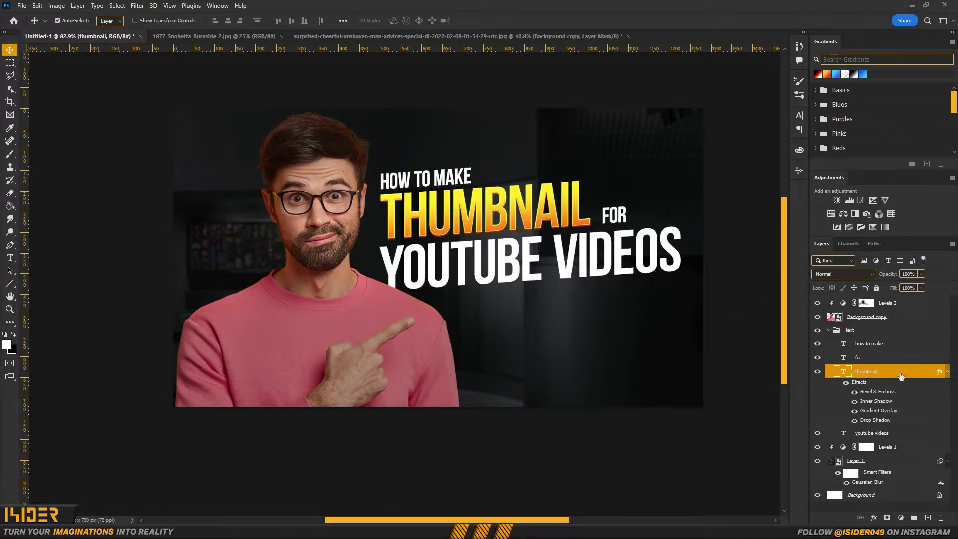
Copy the thumbnail layer's style onto the youtube videos text layer and collapse the text group
right_click(909, 372)
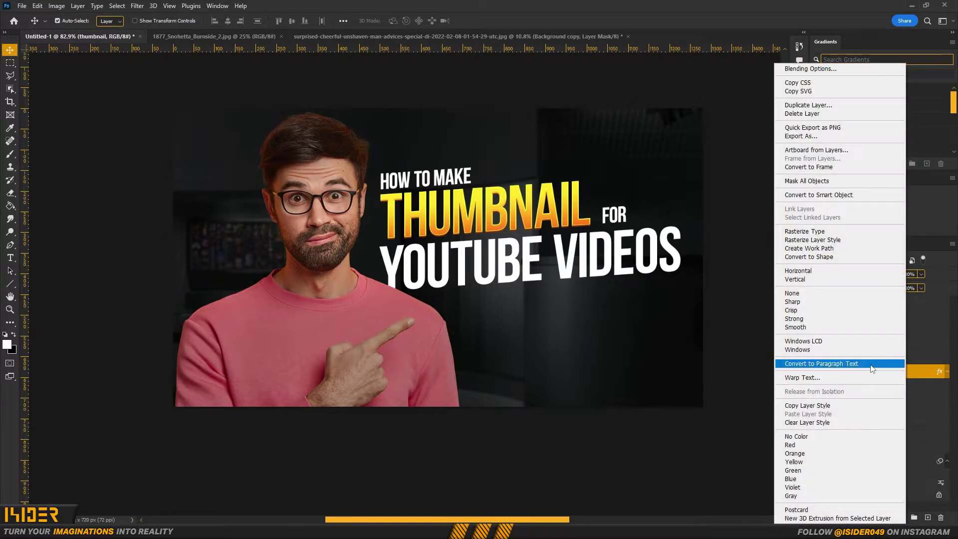
click(811, 406)
right_click(891, 433)
click(801, 414)
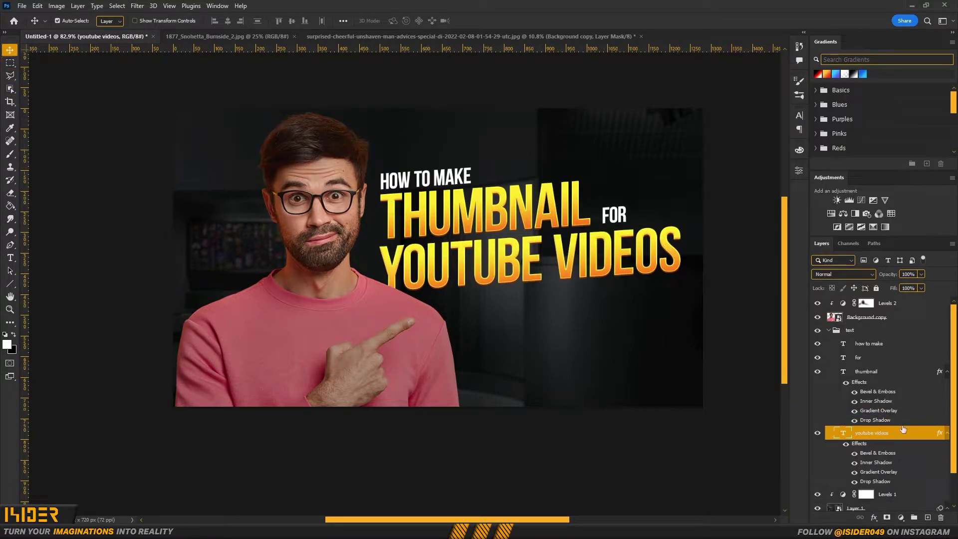
click(829, 331)
click(871, 475)
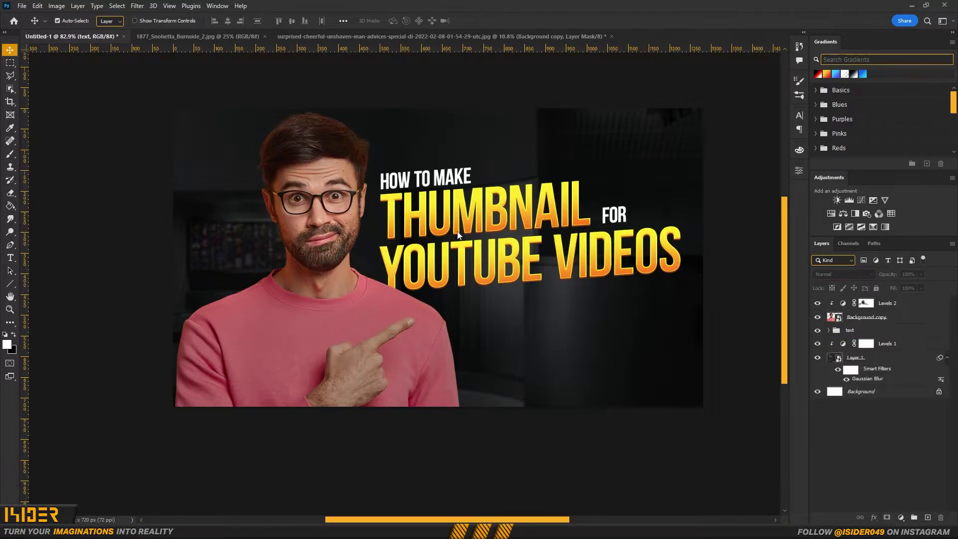
Move the word FOR closer to the end of THUMBNAIL, just above VIDEOS
scroll(441, 251, up, 6)
drag(455, 277, 331, 307)
double_click(629, 220)
click(10, 50)
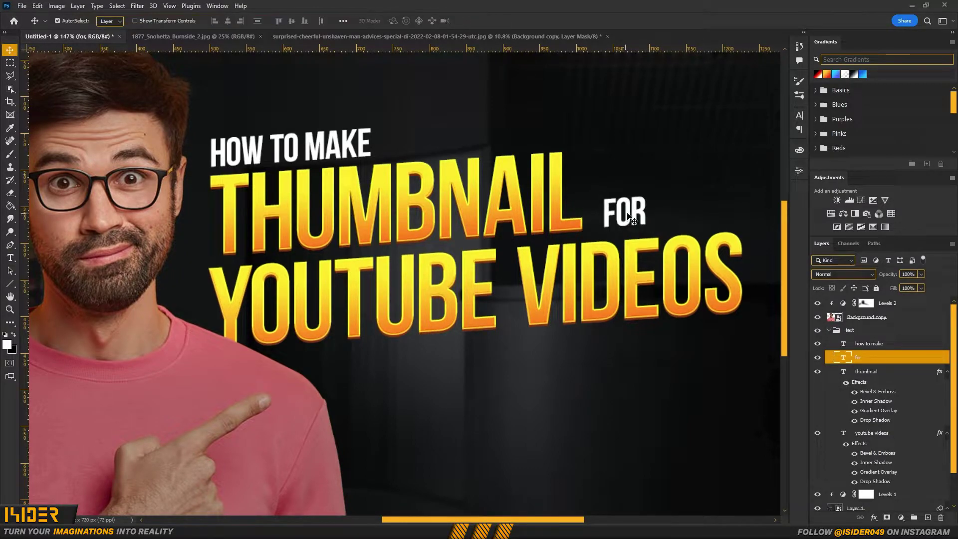
drag(617, 213, 619, 218)
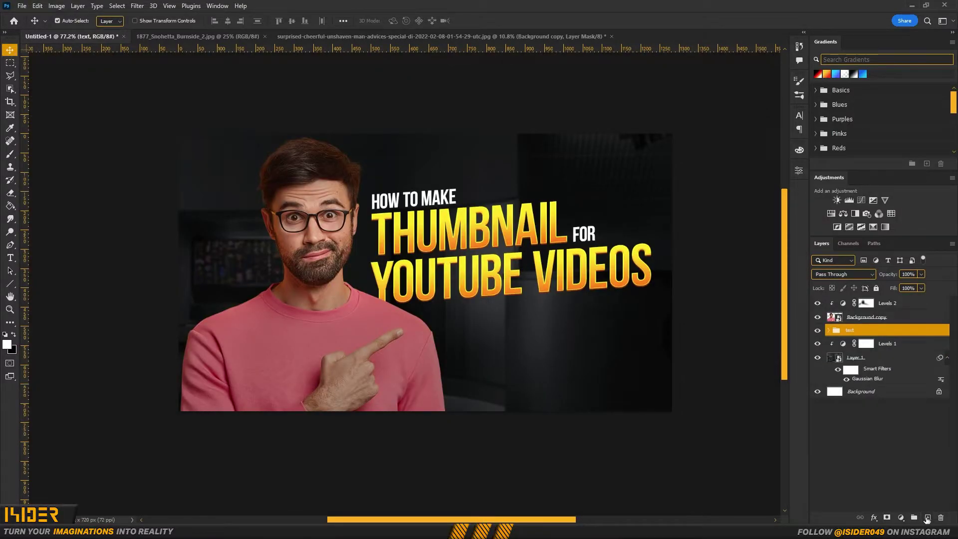
Add a black-filled layer in Screen mode above the text group and clip a new empty layer to it
click(928, 518)
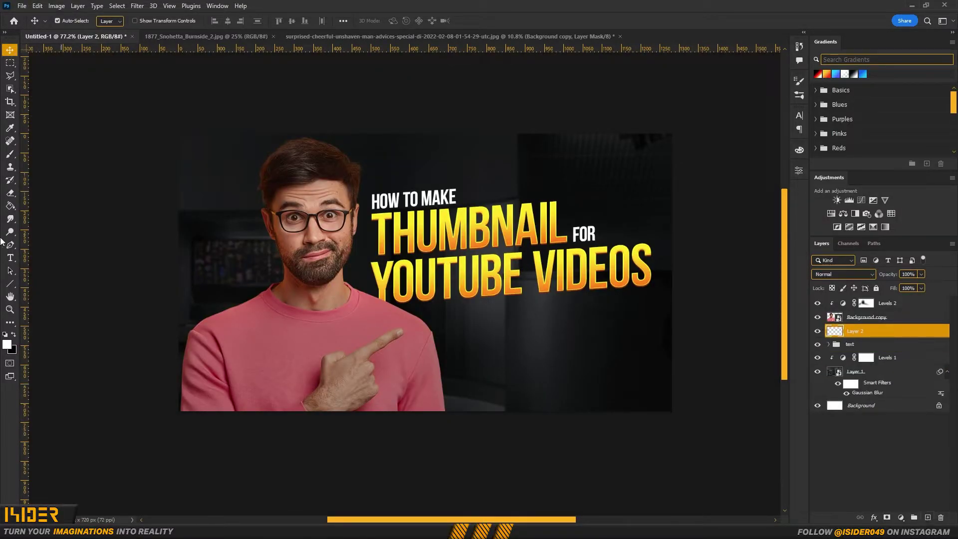
key(g)
click(426, 262)
key(v)
click(843, 274)
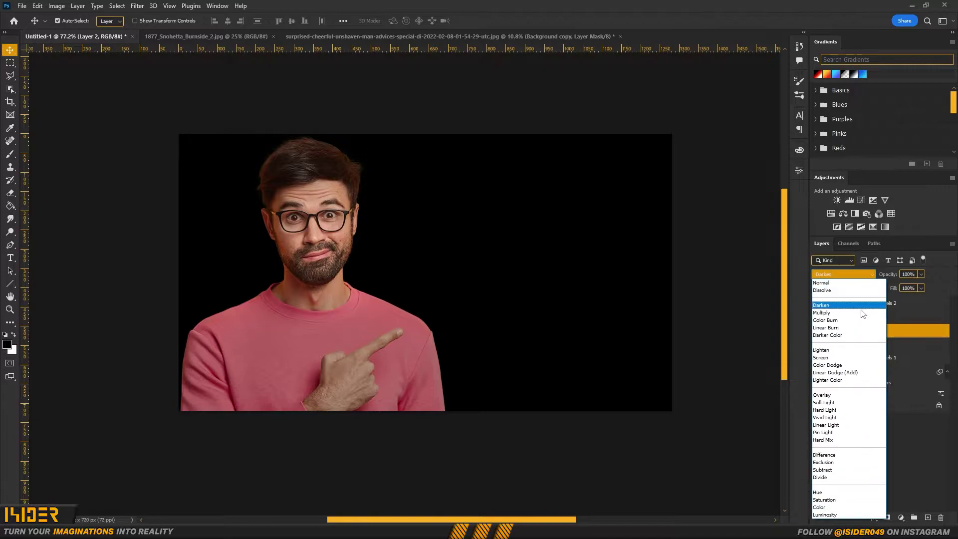
click(832, 357)
click(928, 518)
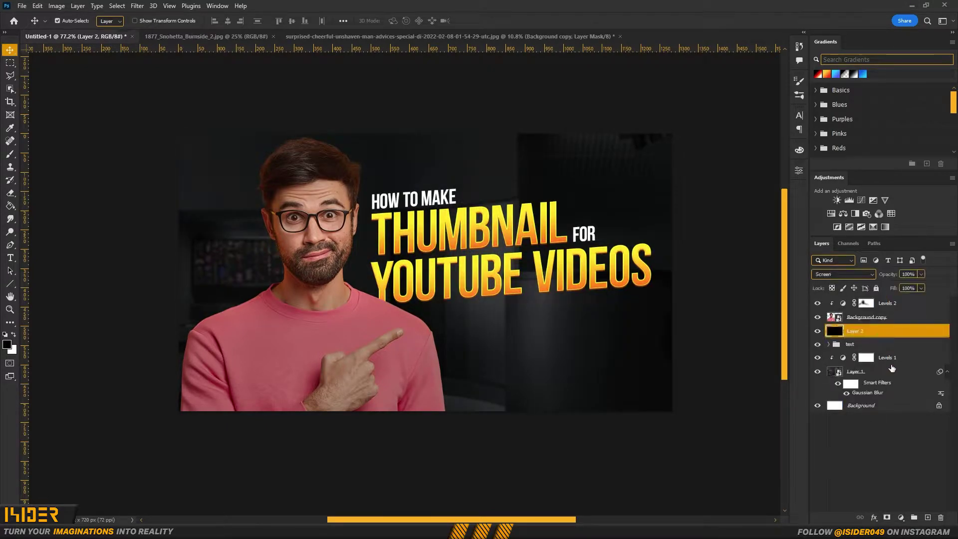
key(ctrl+alt+g)
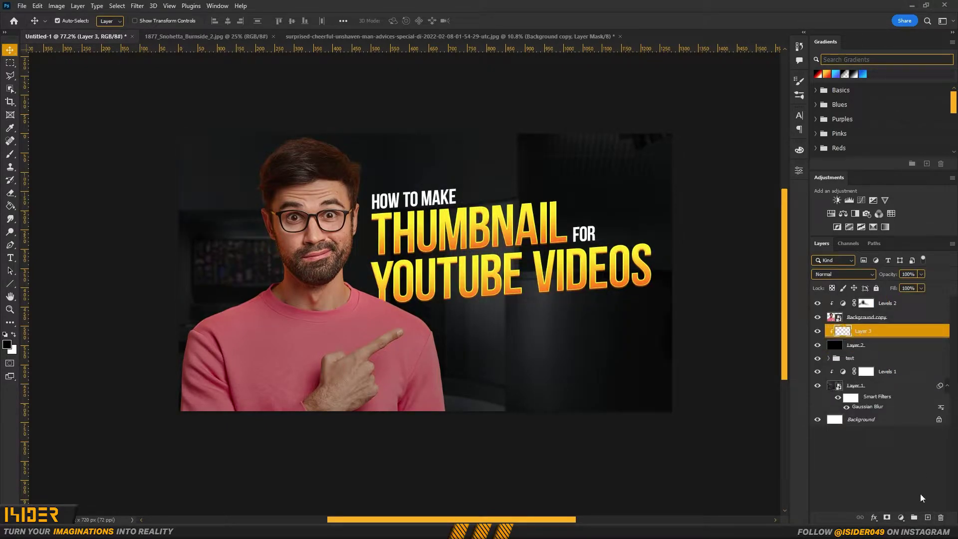
Add a Gradient Map above the empty layer and give its black-to-white gradient an orange-red stop (ff5a00) at 34%
click(901, 518)
click(913, 504)
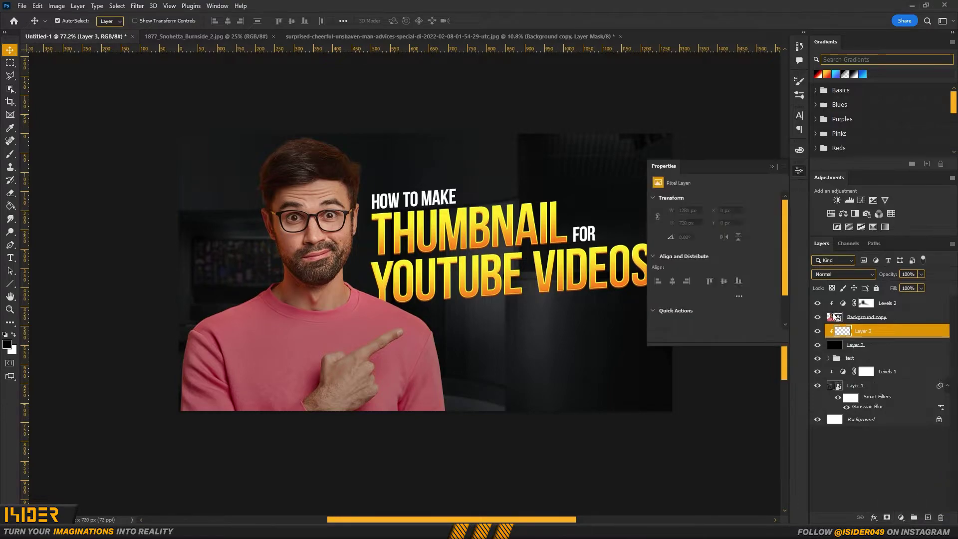
click(745, 209)
click(688, 356)
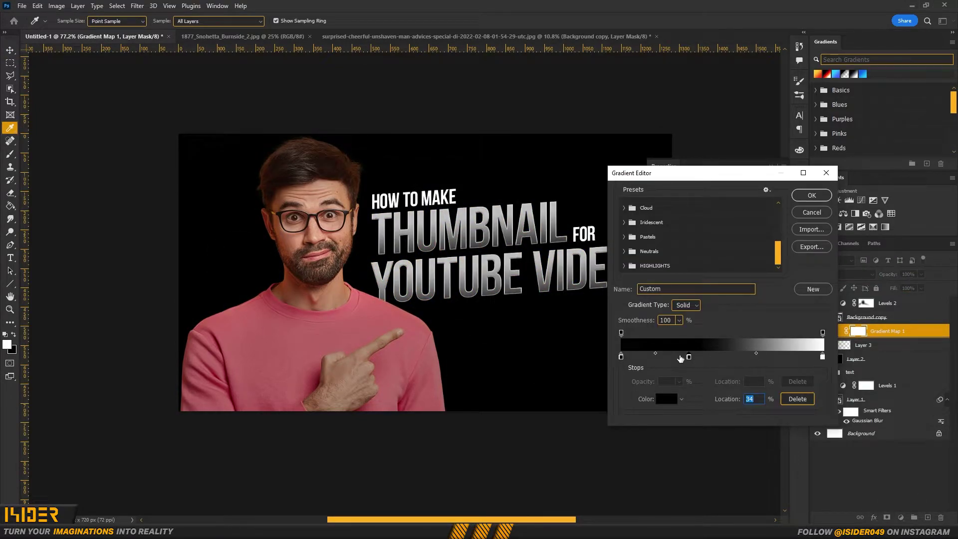
double_click(670, 398)
drag(733, 434, 734, 426)
text(ff5a00)
click(813, 307)
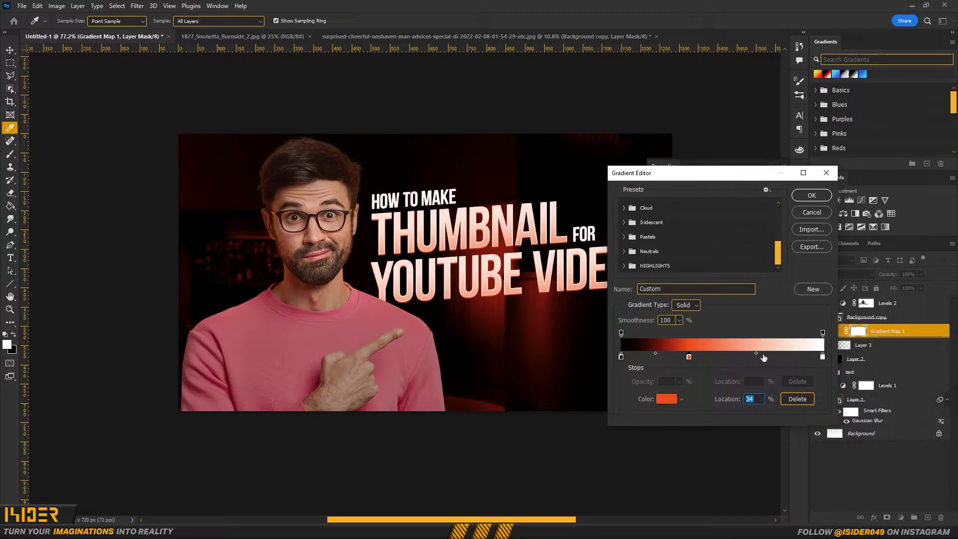
Add a golden yellow stop at 70% to the gradient map and accept the gradient
click(763, 357)
click(667, 399)
click(737, 422)
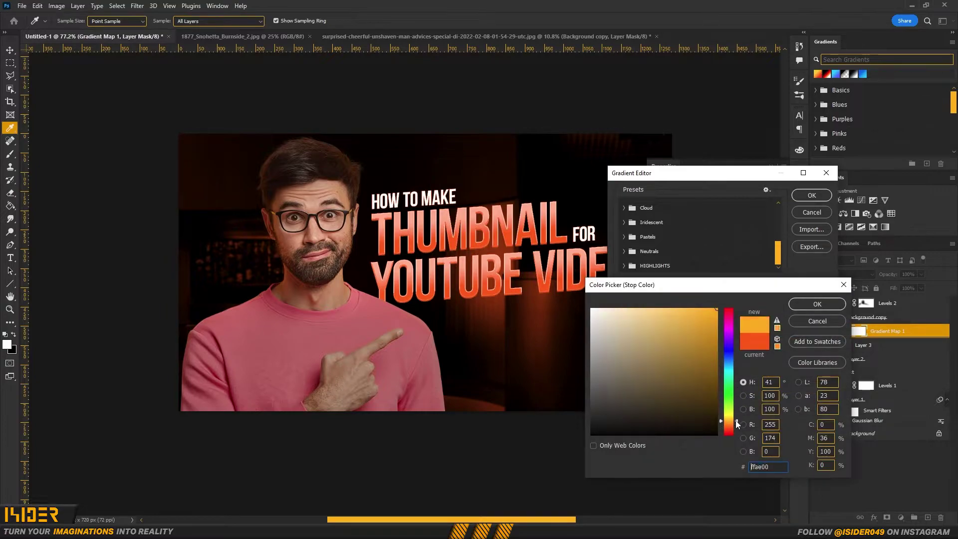
click(817, 304)
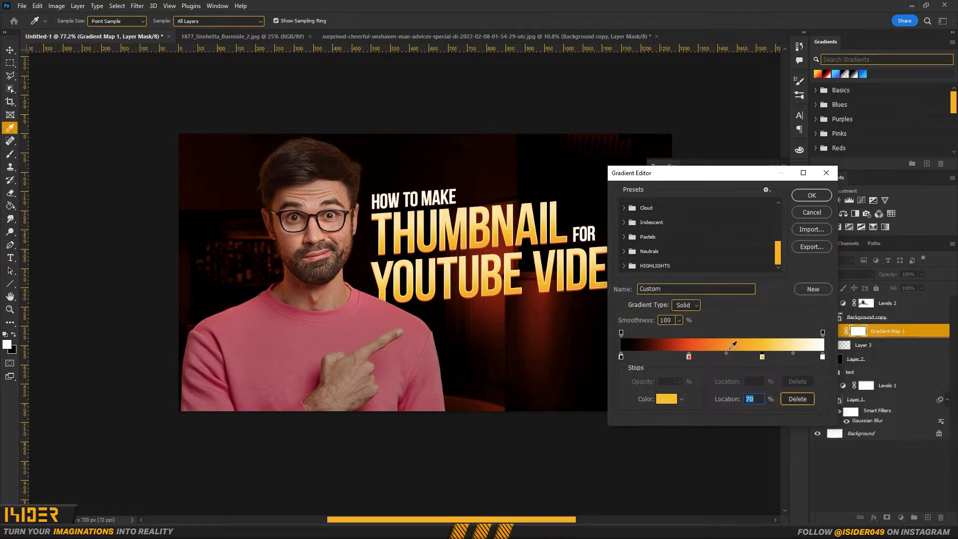
click(689, 357)
click(812, 195)
Set the gradient map to Linear Dodge (Add), clip it to the layers below and select the empty clipped layer
key(v)
click(866, 274)
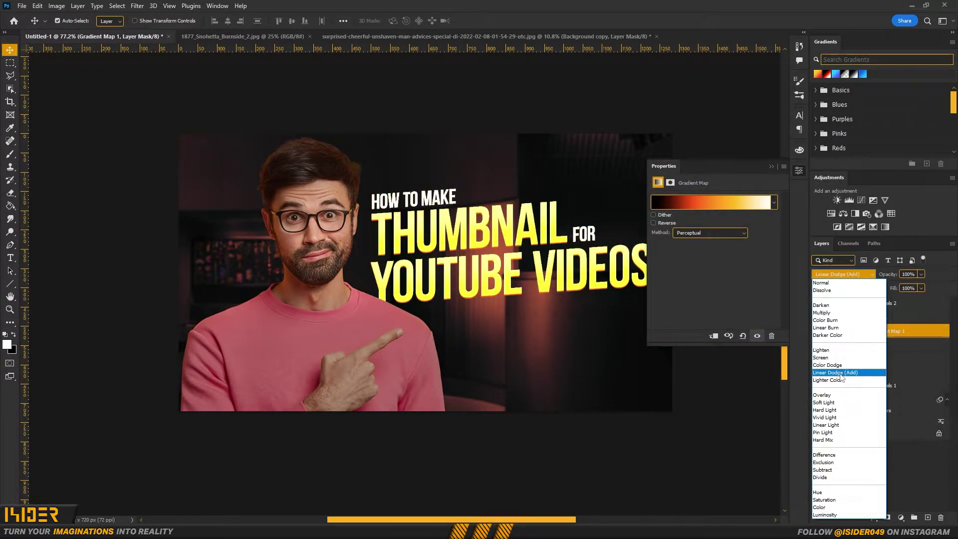
click(841, 374)
alt+click(841, 338)
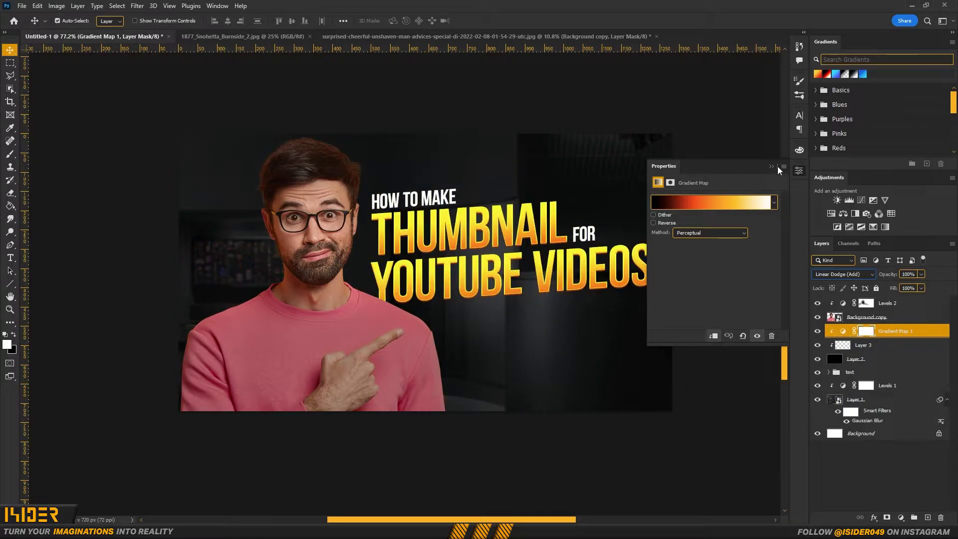
click(771, 166)
click(846, 346)
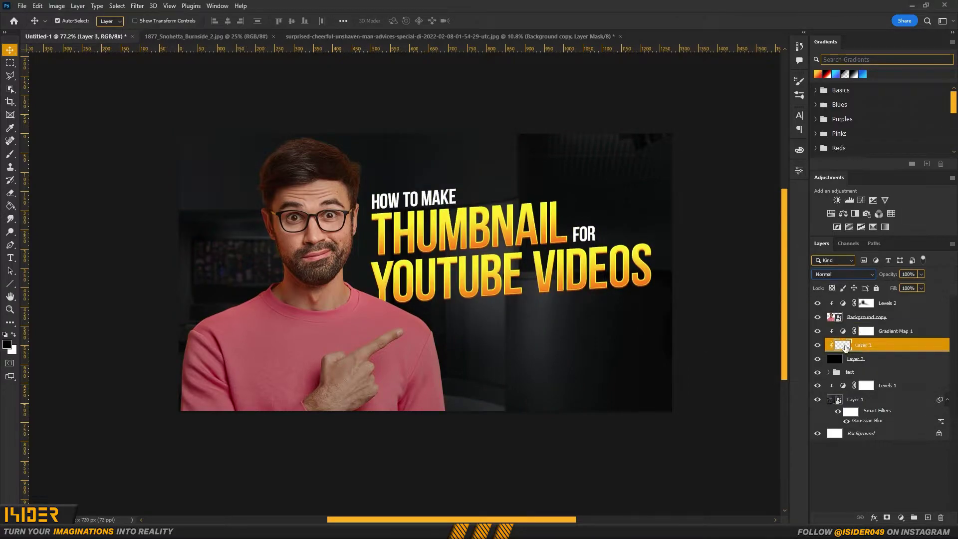
Choose the Dust Brush 4 preset for painting on the empty clipped layer and reduce its size to 600 px
click(10, 154)
right_click(350, 291)
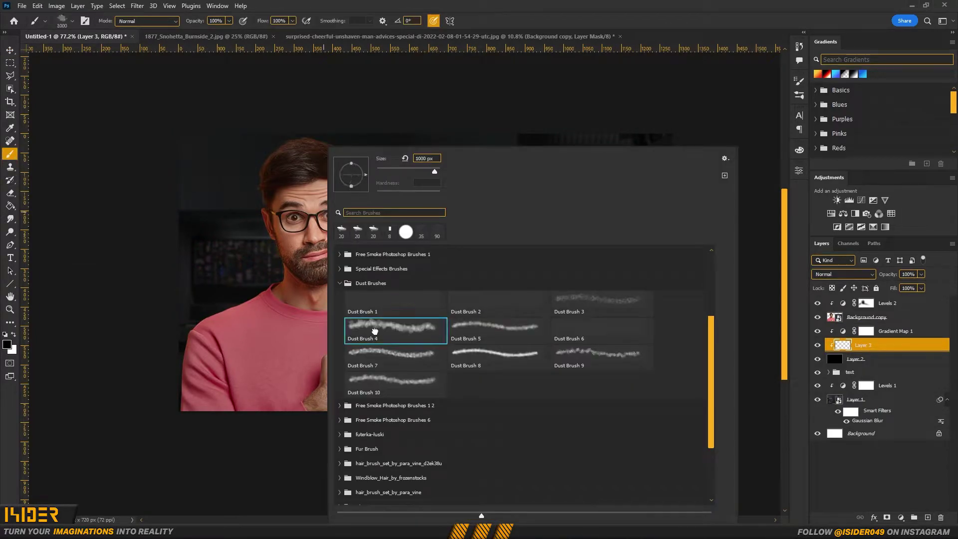
double_click(376, 332)
key(bracketleft)
key(bracketleft)
key(bracketleft)
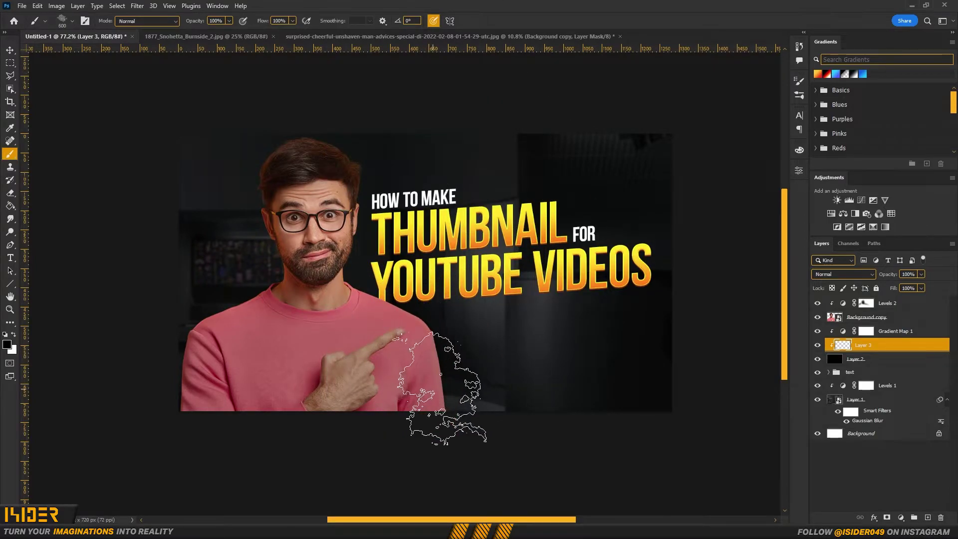
Make white the painting colour, undo the full-strength test dab and lower the brush flow to 25%
key(x)
click(429, 404)
key(ctrl+z)
right_click(411, 405)
click(286, 20)
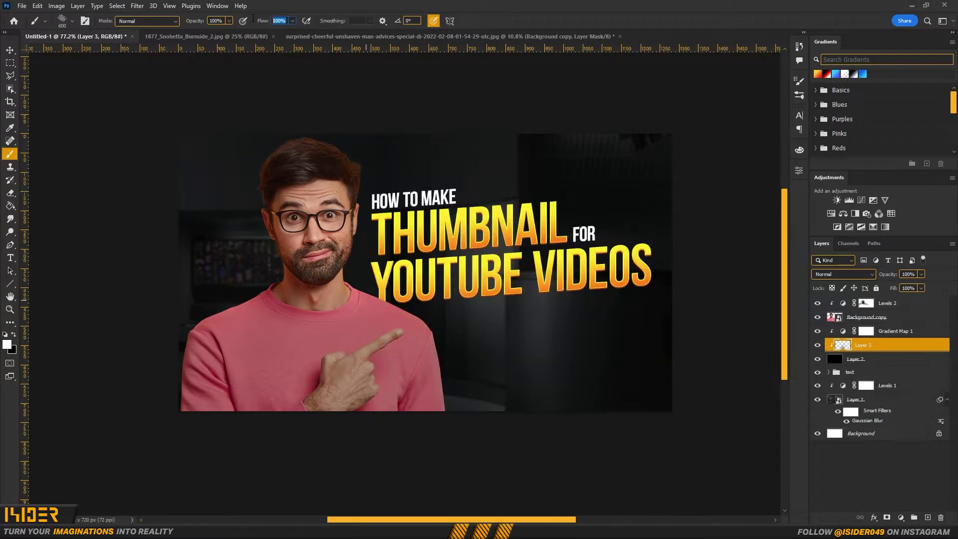
text(25)
Dab a fiery cloud behind the man's shoulder on the left and along the canvas bottom to his right
click(229, 357)
click(264, 281)
click(261, 265)
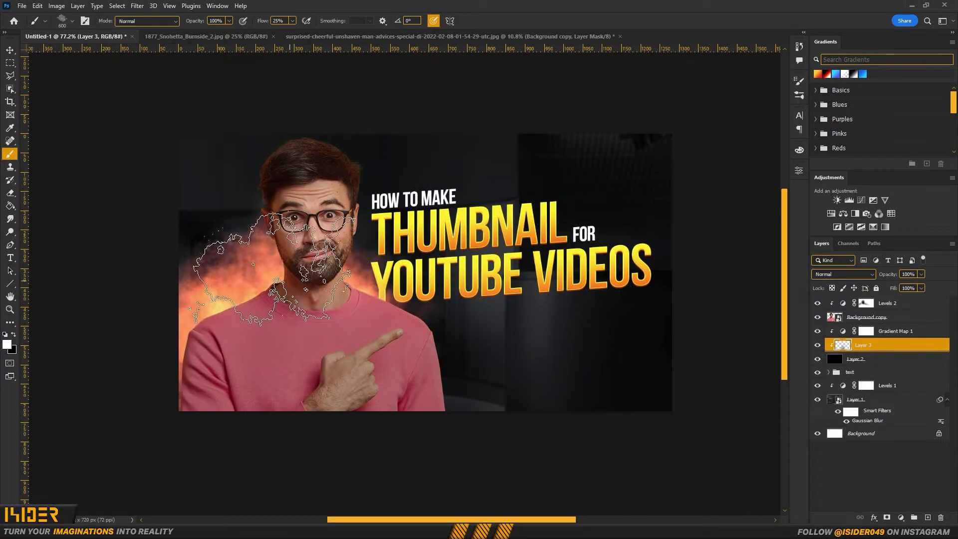
click(270, 272)
click(257, 257)
click(472, 419)
click(492, 434)
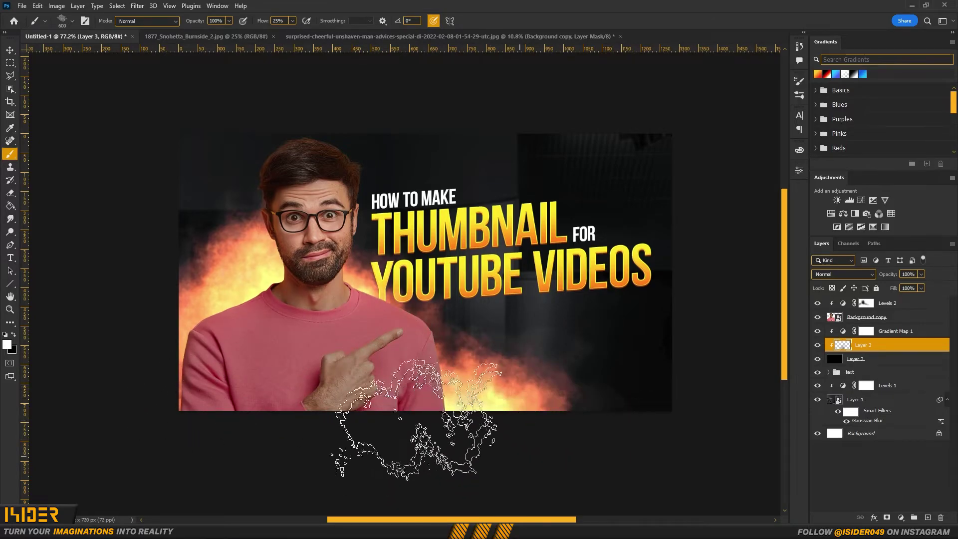
Build up the fire around the man's head and neck and extend it toward the lower right corner
click(265, 272)
click(244, 215)
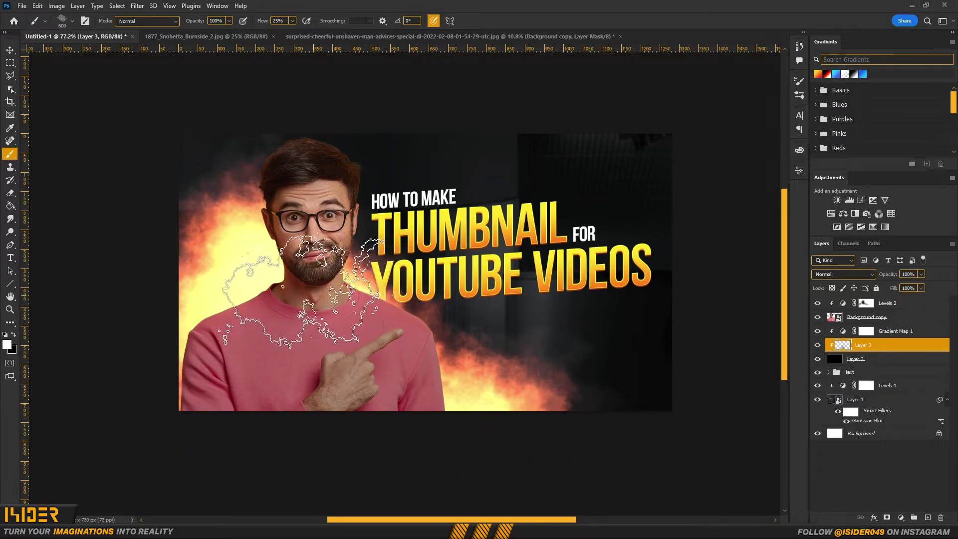
click(313, 282)
click(452, 392)
click(514, 401)
click(569, 427)
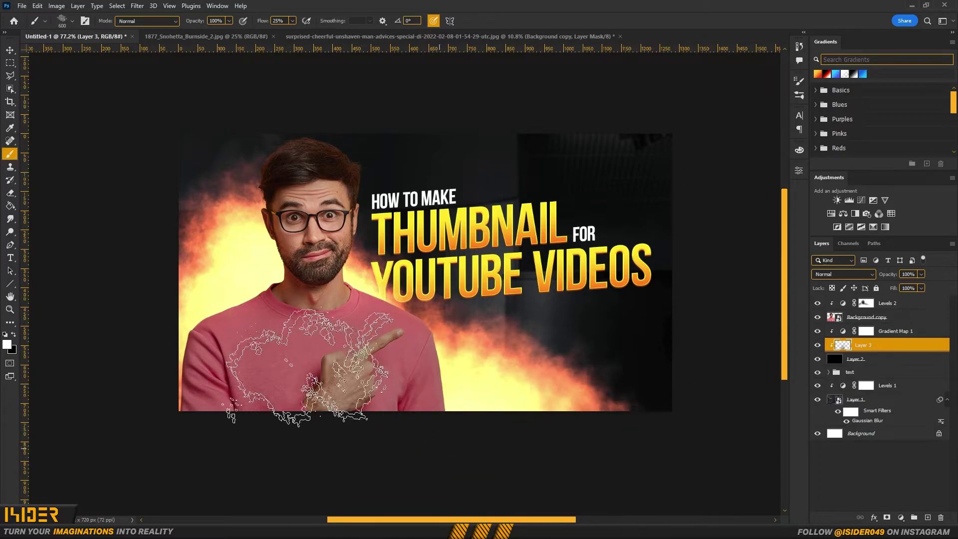
click(294, 202)
click(312, 225)
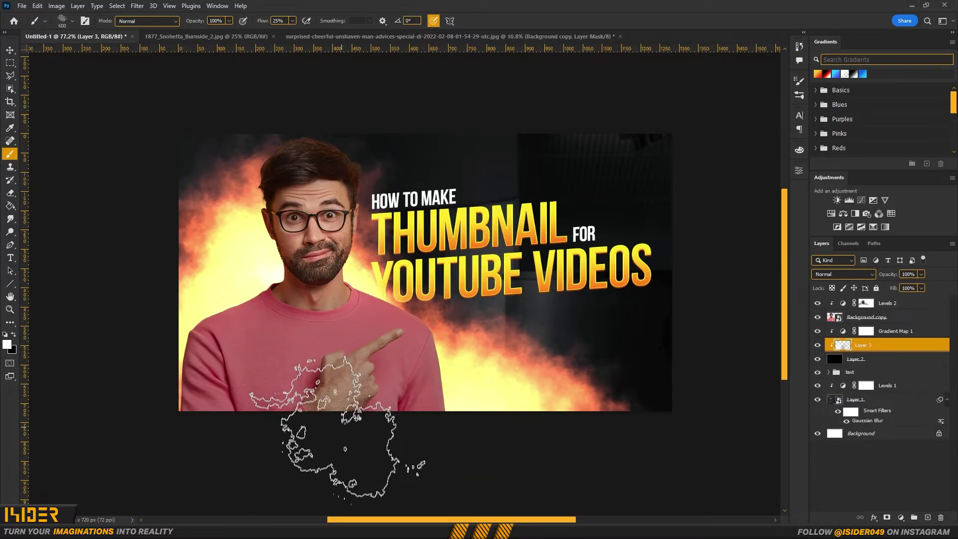
Move the whole title text group slightly up and to the right, clear of the man's shoulder
click(9, 50)
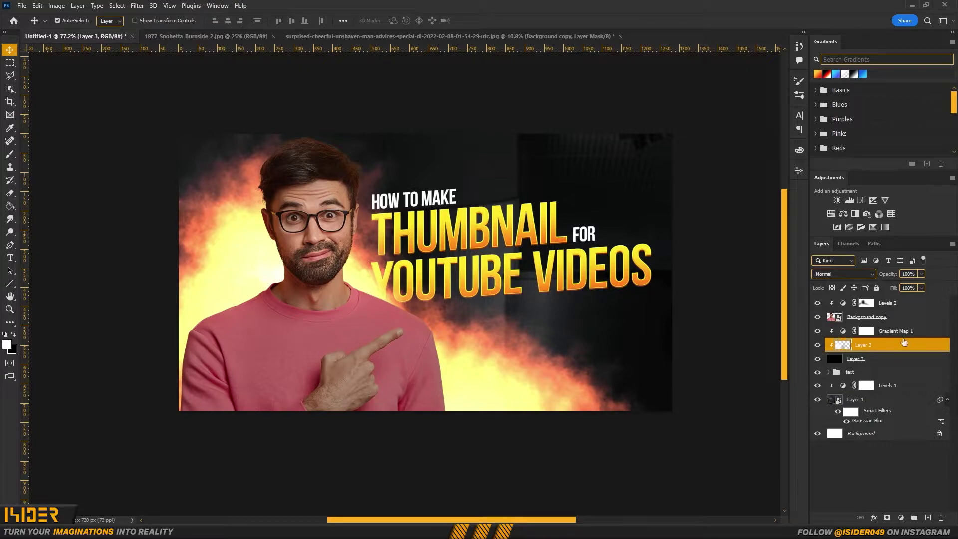
click(873, 373)
key(ctrl+t)
drag(483, 299, 516, 269)
key(Return)
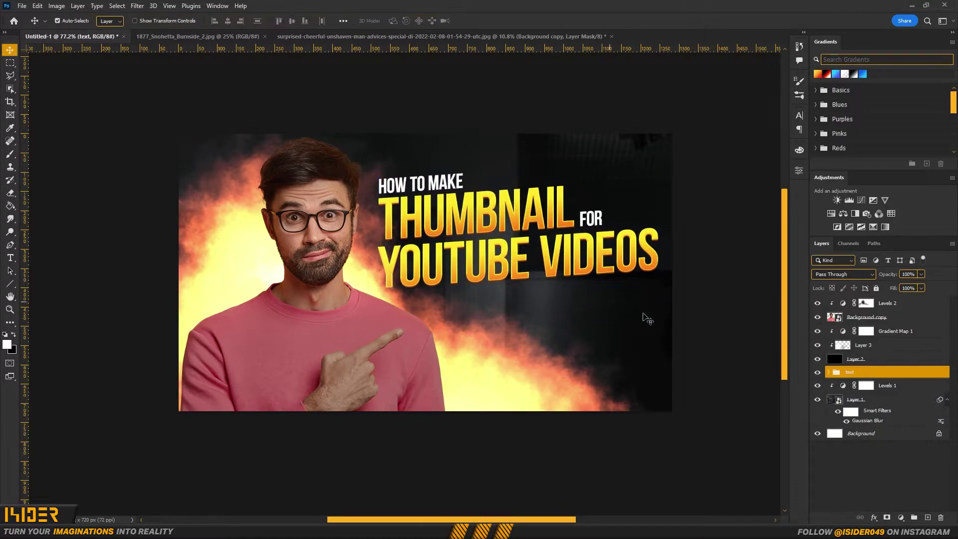
click(80, 138)
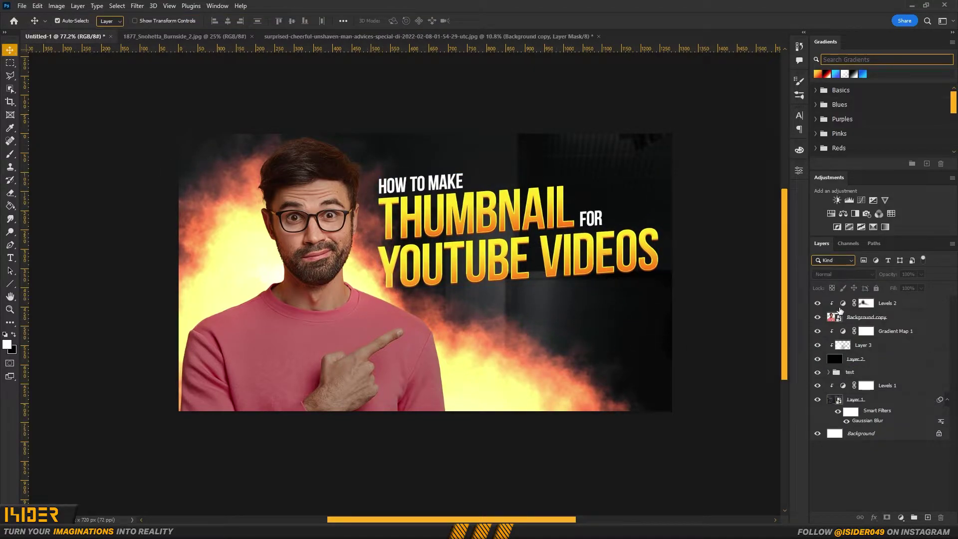
Darken the man further by lowering the Levels 2 white output level to 136
double_click(841, 305)
drag(775, 300, 726, 303)
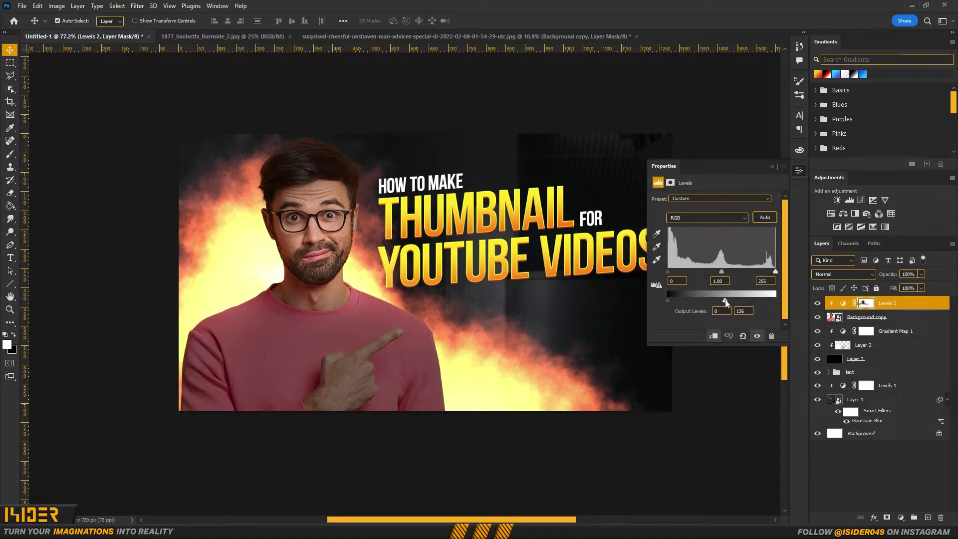
click(772, 167)
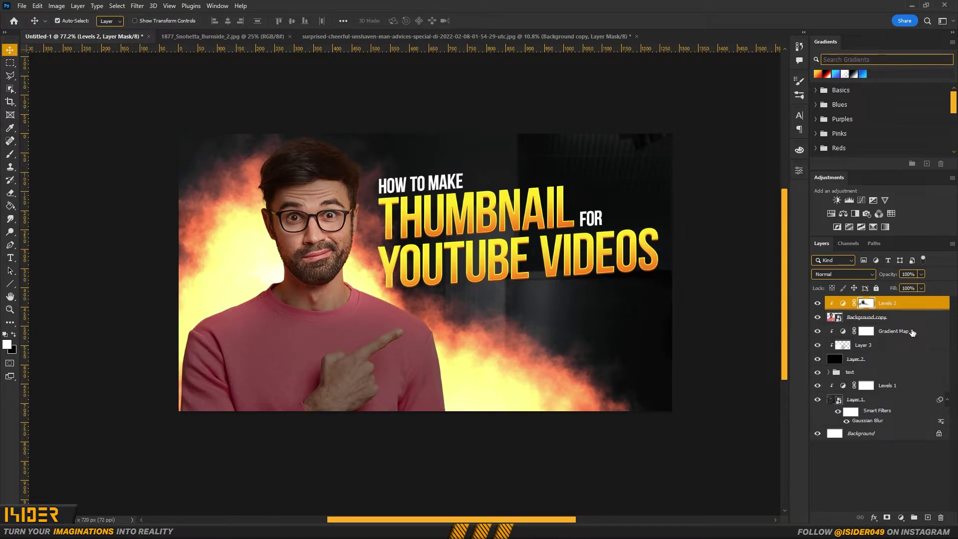
Group the gradient map, the painted fire layer and the black Screen layer under the name "back light"
click(896, 335)
shift+click(885, 362)
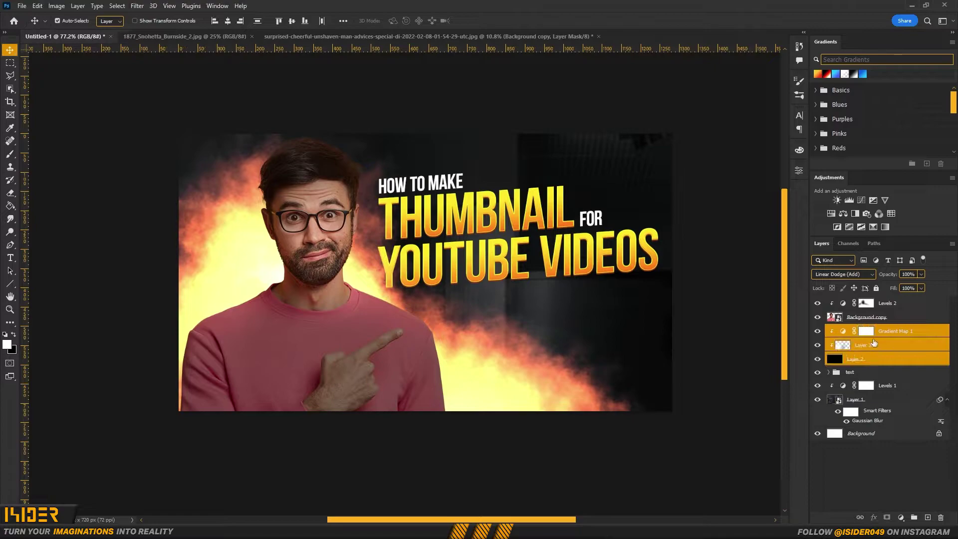
key(ctrl+g)
double_click(892, 334)
text(back light)
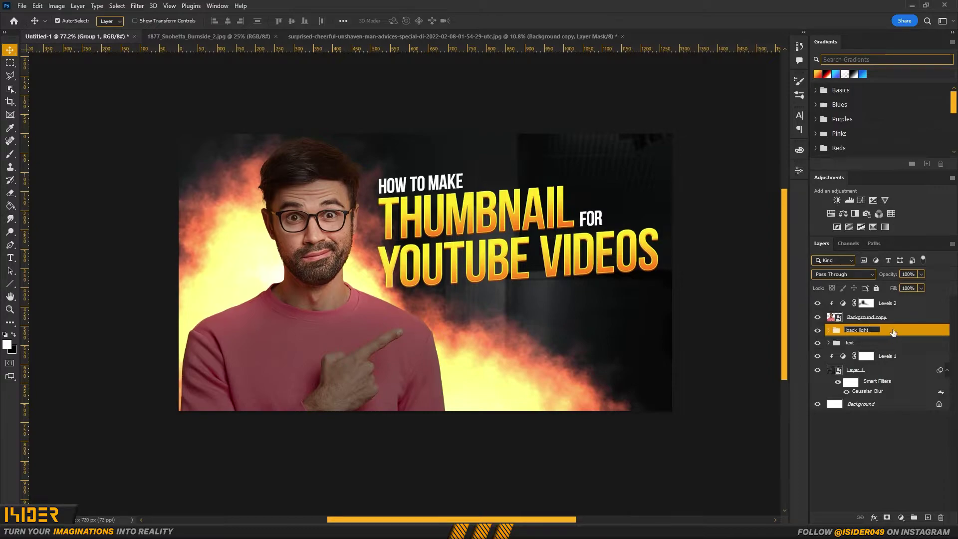
click(909, 446)
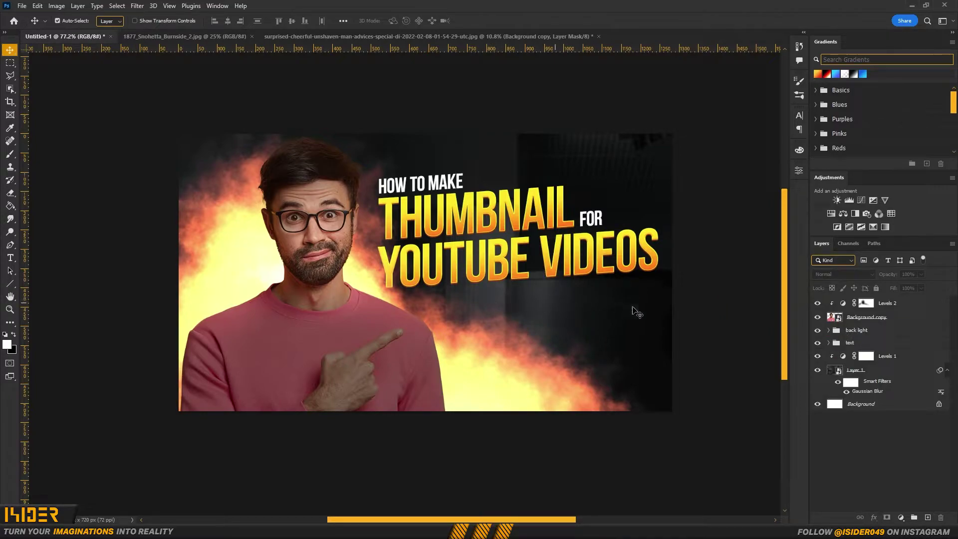
Duplicate the back light group above Levels 2 and replace the copy's painted layer with a new empty clipped layer
click(865, 332)
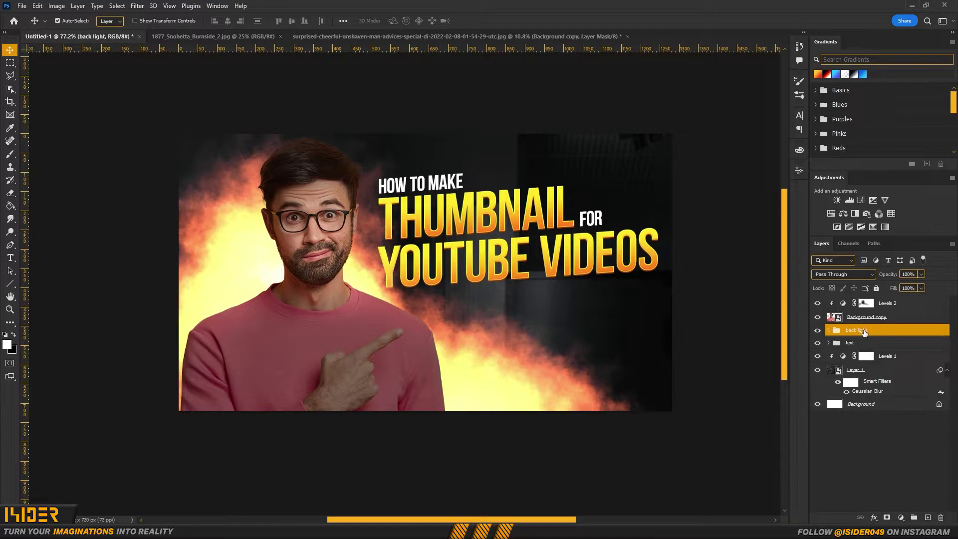
alt+drag(858, 333, 861, 299)
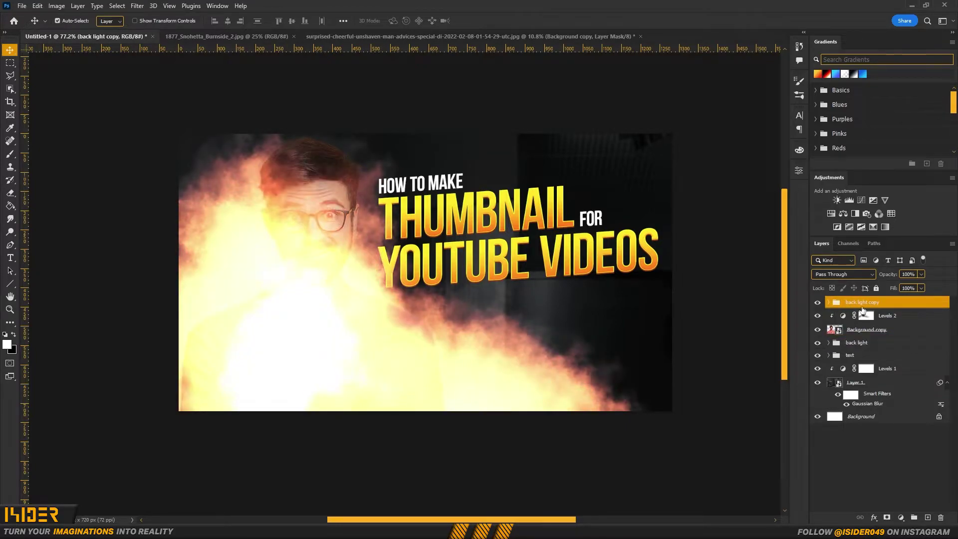
click(829, 302)
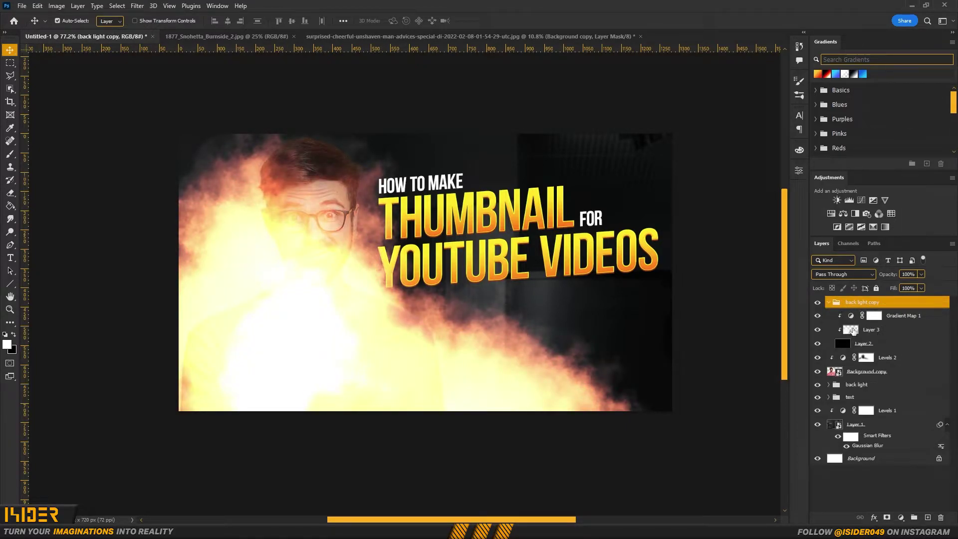
click(871, 330)
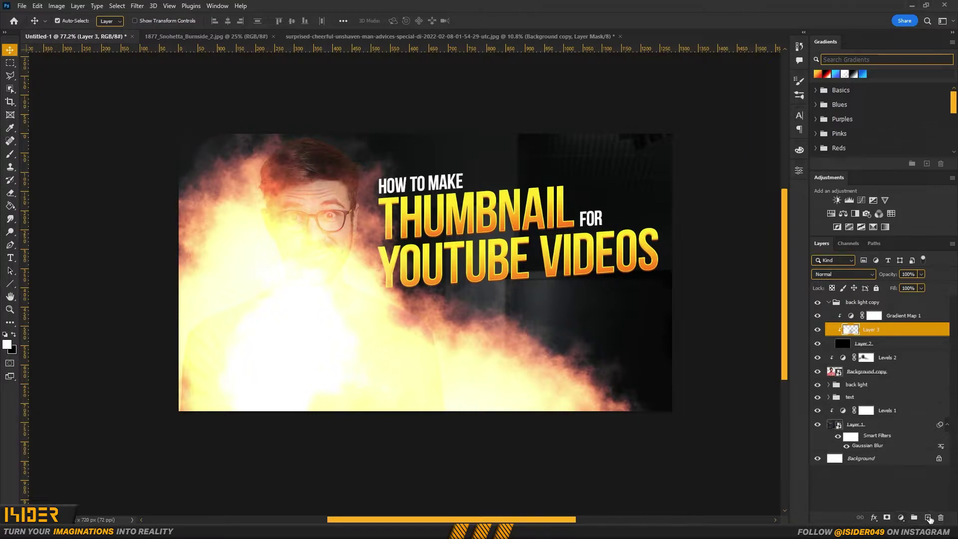
click(940, 519)
click(448, 202)
click(927, 518)
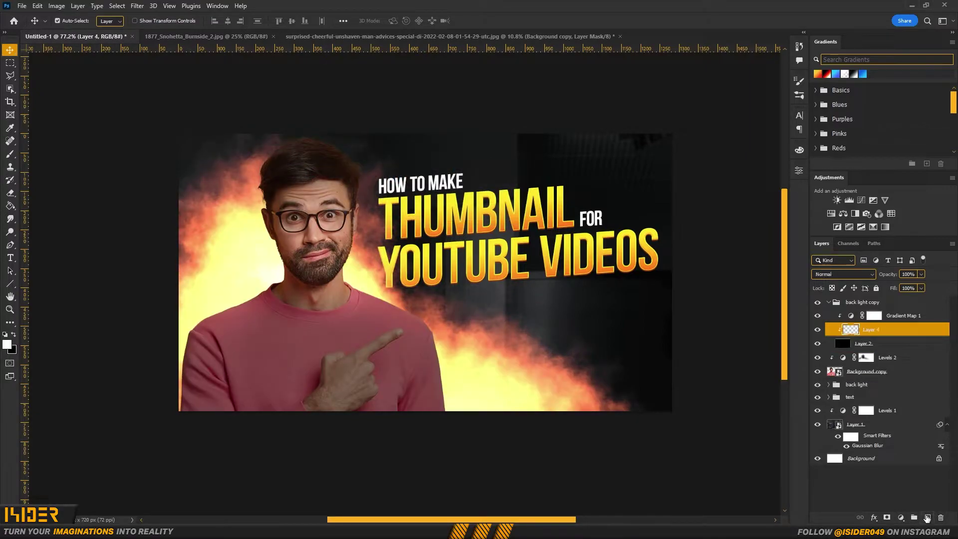
Mask the new empty layer to the man's silhouette and make its pixels, not the mask, active for painting
ctrl+click(834, 371)
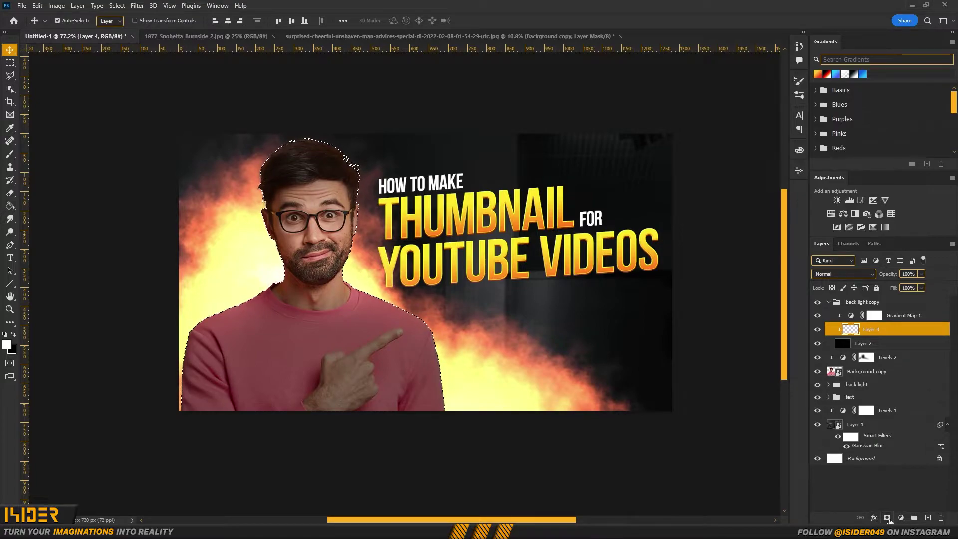
click(870, 373)
click(878, 330)
click(887, 518)
click(852, 330)
Choose a soft round brush and set its flow to 6% for painting light on the man
scroll(307, 243, up, 8)
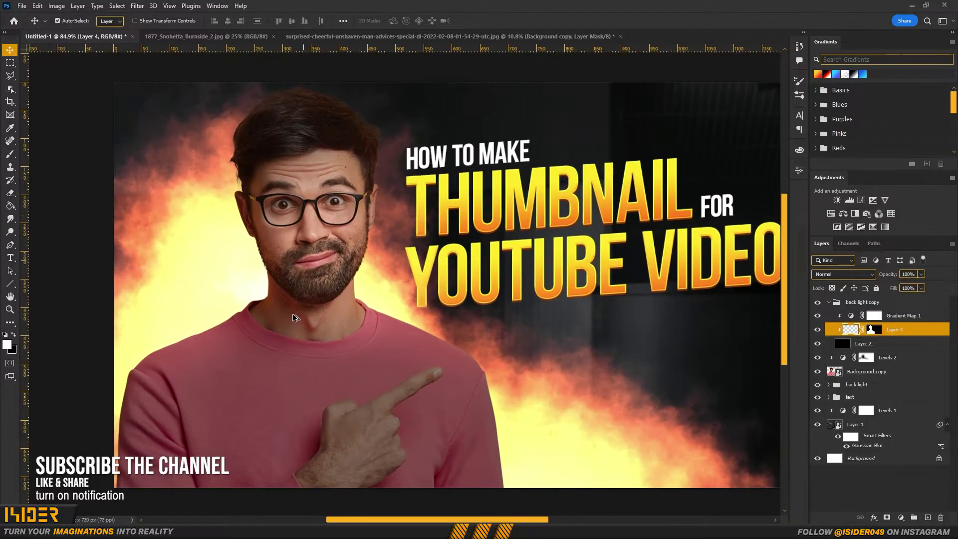
drag(312, 315, 487, 268)
scroll(487, 268, down, 3)
key(b)
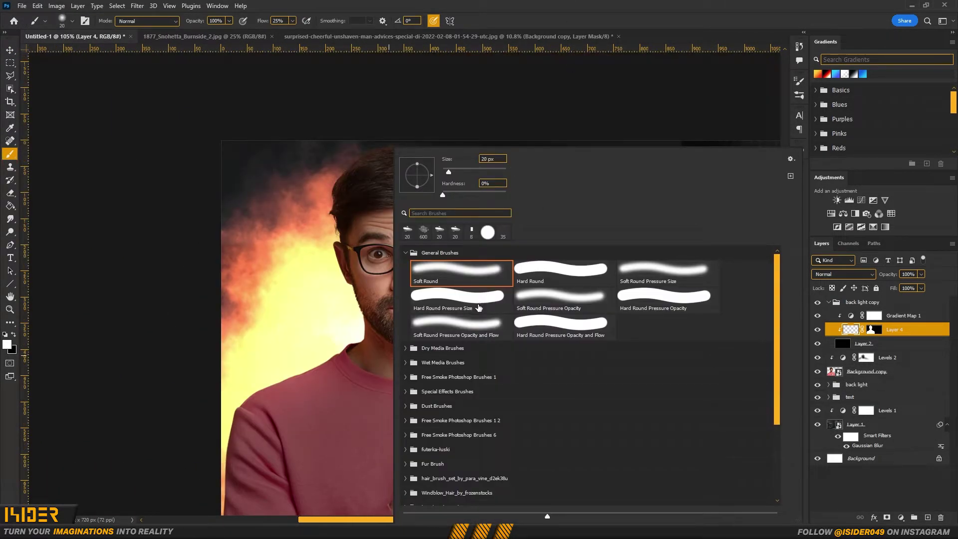
click(475, 324)
click(568, 2)
text(6)
key(Return)
Paint a glowing rim light along the shoulder on the left, from the collar outward, with a 25 px brush
mouse_move(343, 350)
mouse_down()
mouse_move(313, 370)
mouse_move(281, 373)
mouse_move(329, 360)
mouse_move(323, 368)
mouse_move(237, 383)
mouse_move(216, 424)
mouse_up()
scroll(325, 364, up, 9)
key([)
key([)
key([)
drag(348, 335, 241, 377)
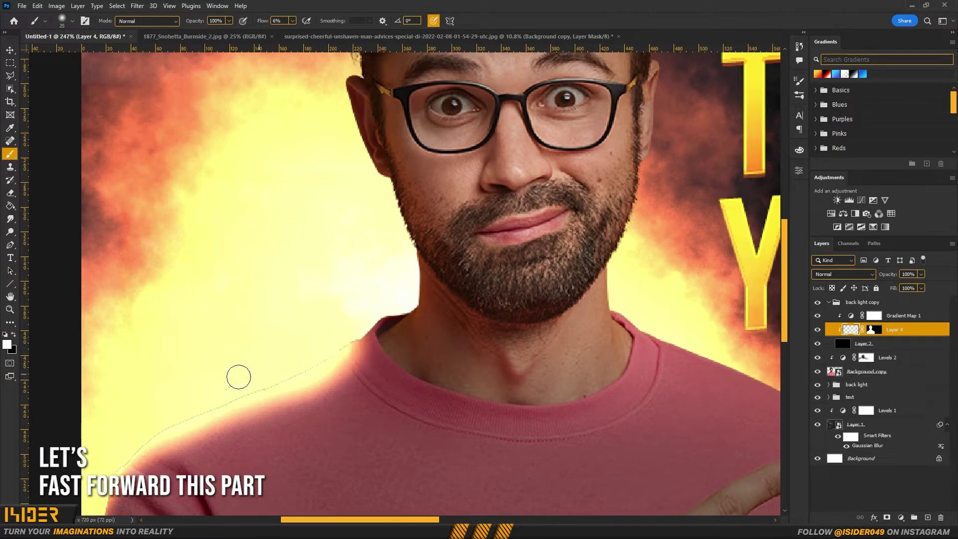
Paint short light streaks on the sleeve folds and continue the rim light down the arm on the left
mouse_move(174, 409)
mouse_down()
mouse_move(111, 470)
mouse_move(102, 497)
mouse_move(135, 281)
mouse_up()
mouse_move(136, 292)
mouse_down()
mouse_move(115, 399)
mouse_move(146, 490)
mouse_up()
mouse_move(146, 490)
mouse_down()
mouse_move(136, 379)
mouse_move(143, 384)
mouse_up()
drag(119, 282, 199, 315)
drag(120, 230, 174, 262)
drag(132, 145, 192, 184)
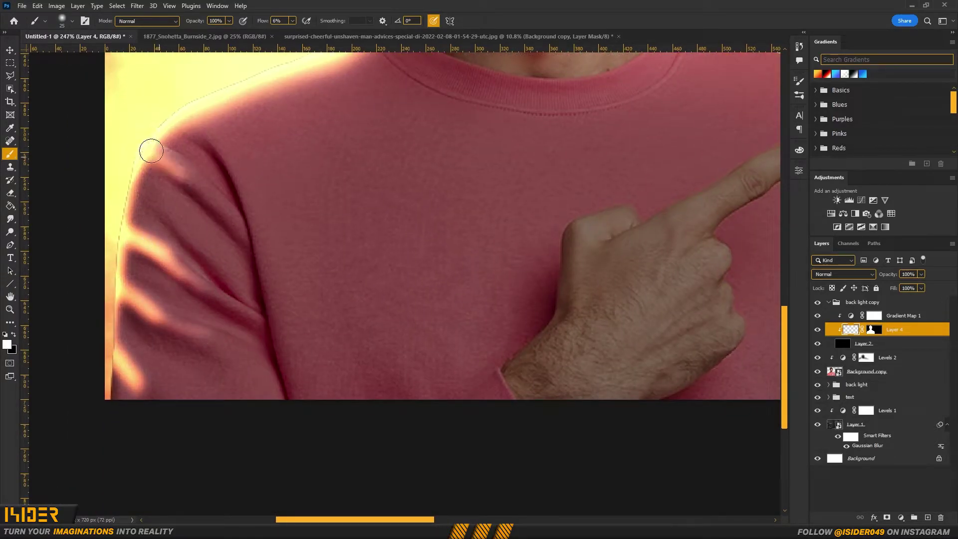
drag(160, 107, 252, 174)
Smudge the sleeve's light streaks inward along the fabric folds at 50% strength
click(9, 219)
drag(127, 372, 165, 411)
mouse_move(131, 300)
mouse_down()
mouse_move(190, 334)
mouse_move(175, 332)
mouse_up()
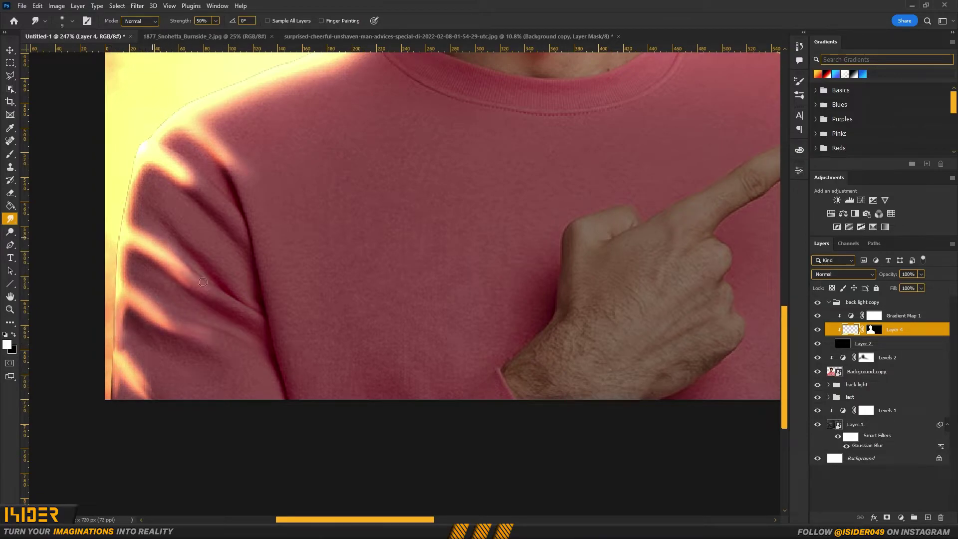
drag(187, 319, 226, 418)
drag(222, 281, 242, 300)
mouse_move(203, 250)
mouse_down()
mouse_move(265, 303)
mouse_move(244, 390)
mouse_move(240, 342)
mouse_move(275, 344)
mouse_move(240, 379)
mouse_up()
Smudge the shoulder's rim light onto the edge of the sweater collar
scroll(300, 352, down, 2)
scroll(239, 309, up, 4)
scroll(269, 334, down, 8)
scroll(400, 234, up, 6)
mouse_move(370, 249)
mouse_down()
mouse_move(384, 293)
mouse_move(413, 316)
mouse_up()
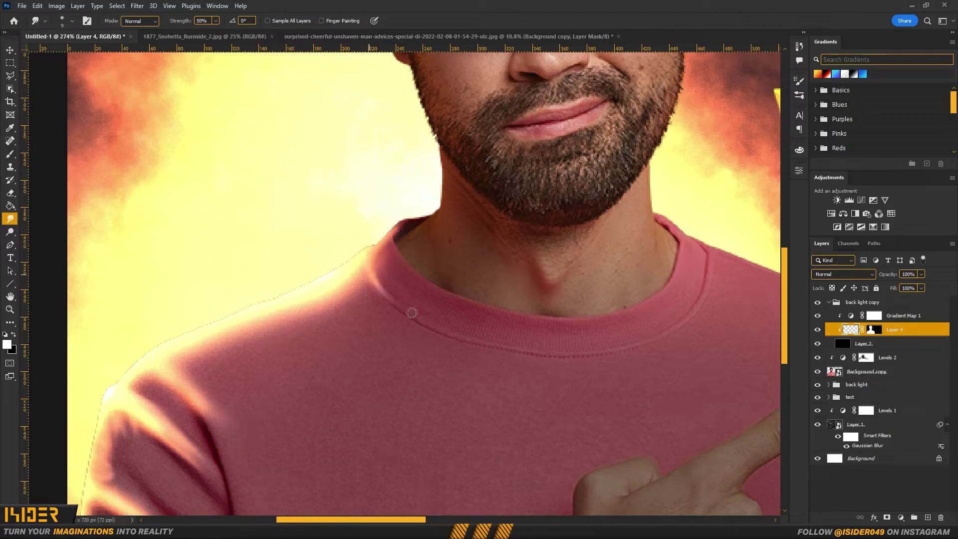
drag(389, 232, 424, 279)
scroll(442, 279, down, 8)
scroll(421, 274, up, 8)
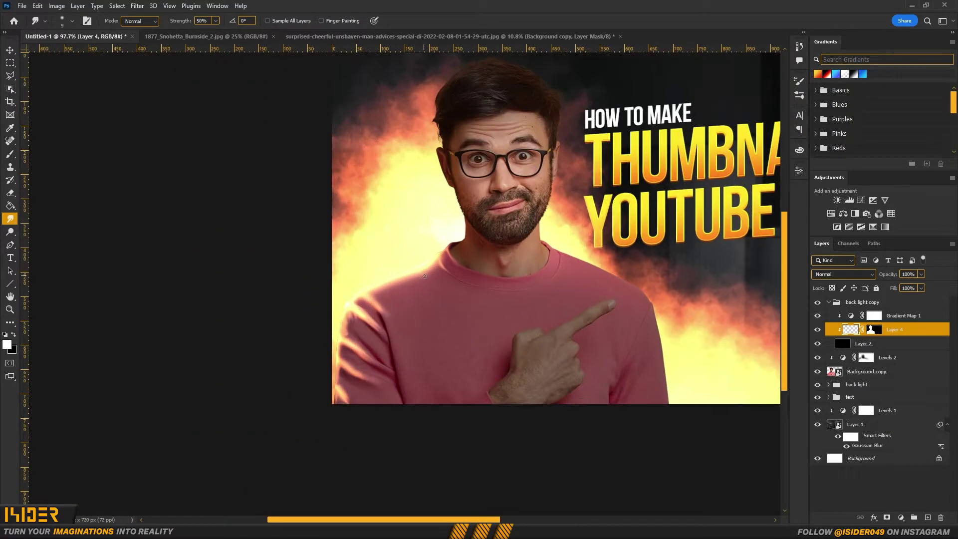
drag(506, 268, 464, 364)
Turn Layer 4's mask off and back on to compare the light with and without it
right_click(873, 329)
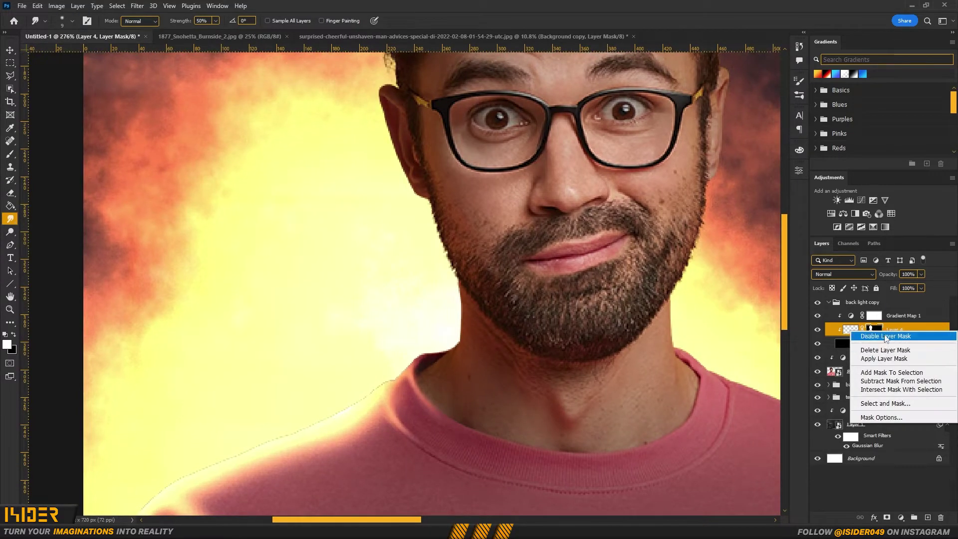
click(883, 336)
scroll(509, 362, down, 6)
scroll(505, 362, up, 3)
shift+click(876, 333)
scroll(462, 156, up, 4)
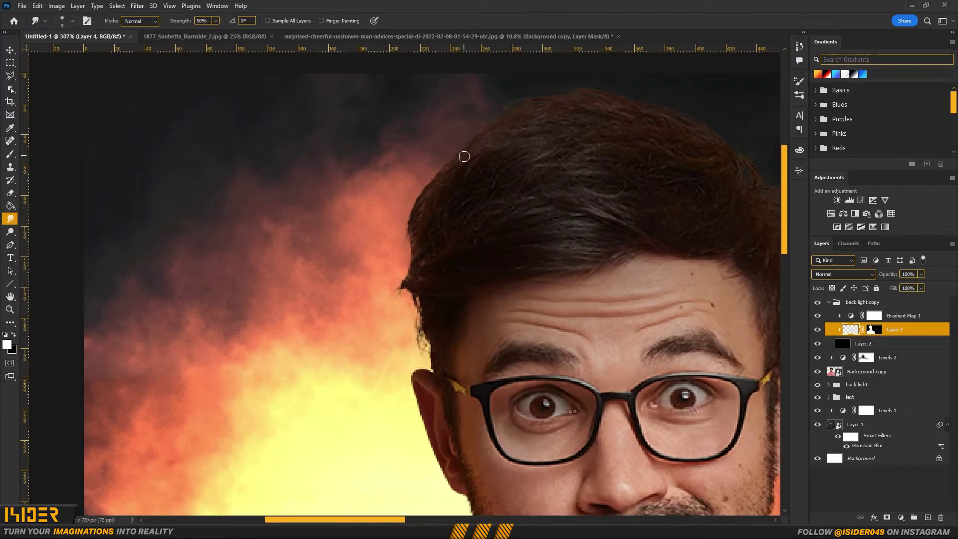
Brush along the hair edge and ear on the man's left side with a small, low-flow black brush
key(b)
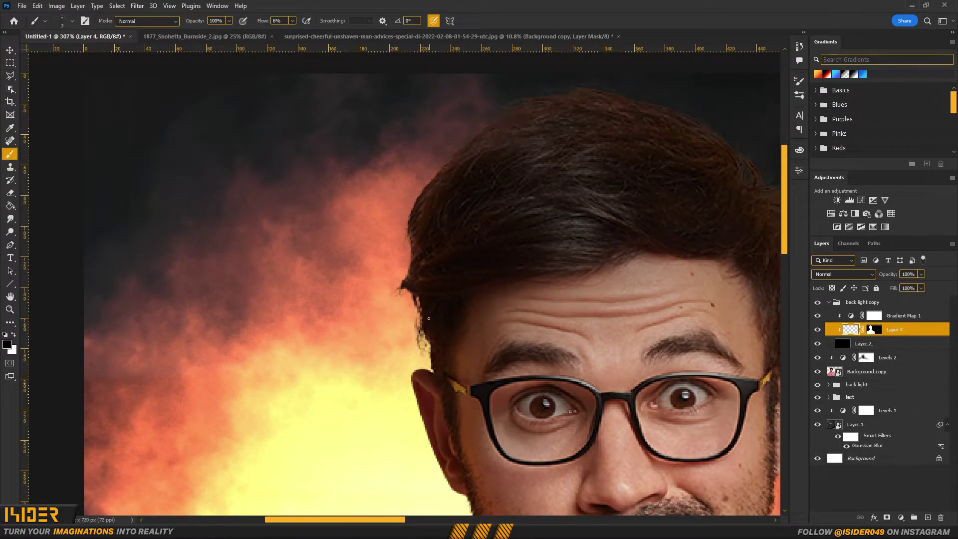
drag(432, 324, 426, 332)
scroll(431, 325, down, 3)
scroll(440, 272, up, 4)
key(])
key(])
key(])
key(])
mouse_move(419, 266)
mouse_down()
mouse_move(428, 369)
mouse_move(468, 440)
mouse_move(406, 305)
mouse_move(435, 279)
mouse_move(411, 277)
mouse_move(421, 277)
mouse_move(403, 300)
mouse_move(479, 426)
mouse_move(443, 376)
mouse_move(443, 309)
mouse_move(456, 327)
mouse_move(474, 305)
mouse_move(439, 308)
mouse_move(452, 374)
mouse_move(476, 429)
mouse_up()
scroll(456, 330, down, 3)
scroll(455, 327, up, 3)
key(x)
key(])
key(])
key(])
scroll(417, 261, up, 4)
key(x)
key(x)
mouse_move(451, 317)
mouse_down()
mouse_move(499, 351)
mouse_move(474, 318)
mouse_up()
key(ctrl+z)
scroll(473, 318, down, 3)
scroll(382, 244, up, 3)
key(x)
scroll(382, 243, down, 3)
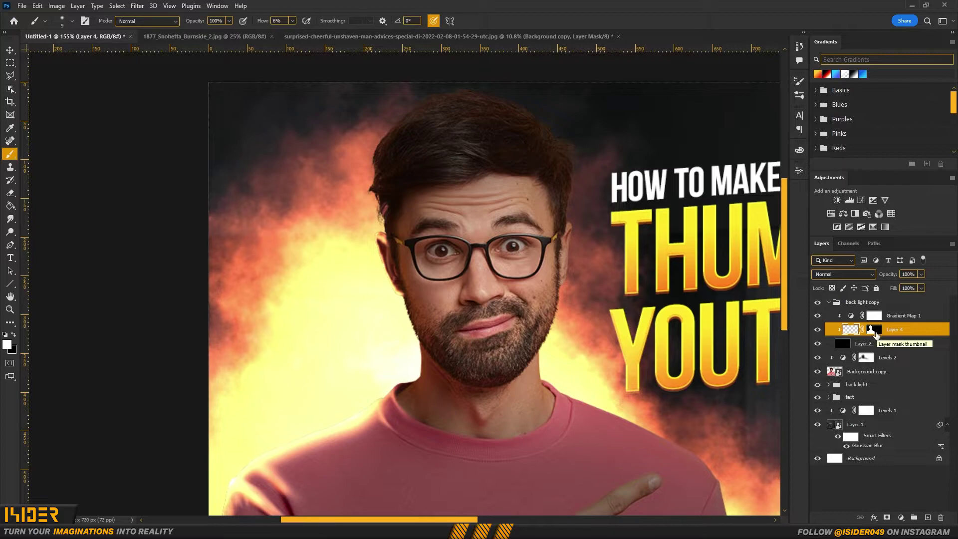
Add a layer mask to the man's Background copy layer from a selection of his outline
click(836, 375)
ctrl+click(834, 372)
click(887, 517)
drag(858, 371, 869, 329)
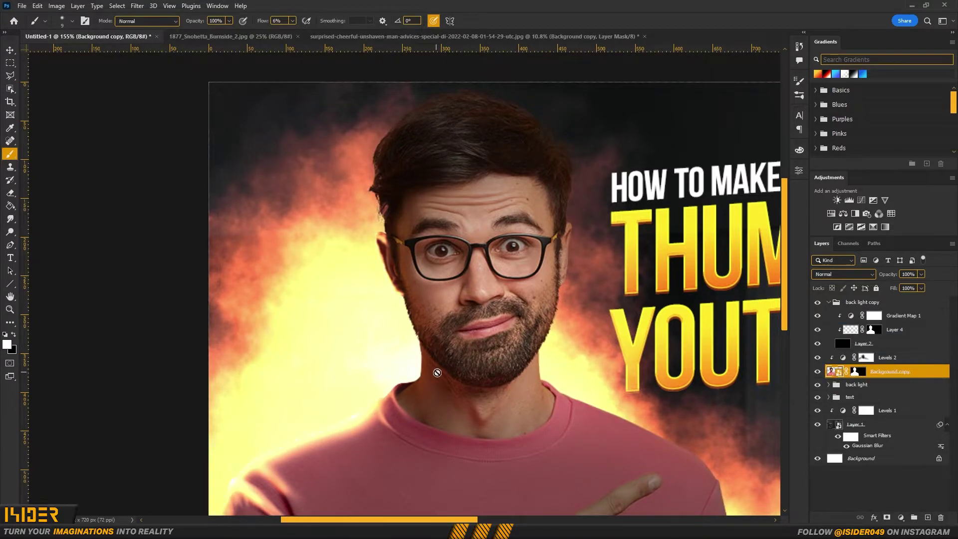
On Layer 4, brush white rim light along the man's outer hair edge above his left-hand ear
scroll(382, 238, up, 3)
drag(400, 214, 423, 330)
ctrl+click(422, 262)
scroll(405, 289, up, 4)
drag(411, 375, 385, 255)
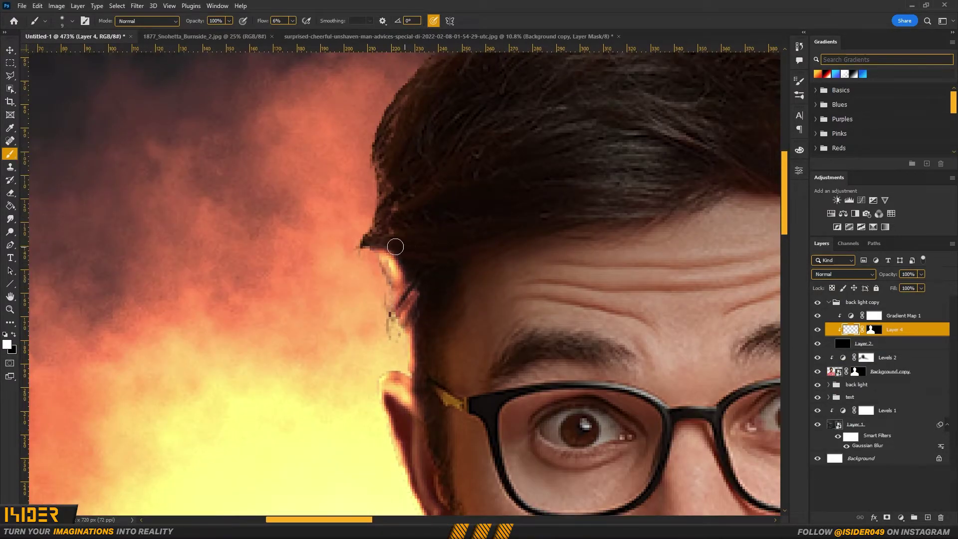
drag(370, 219, 334, 329)
mouse_move(403, 163)
mouse_down()
mouse_move(349, 278)
mouse_move(338, 347)
mouse_up()
Paint fine white light strands through the lit side of the hair with a smaller brush at 6% flow
key(bracketleft)
key(bracketleft)
key(bracketleft)
key(bracketleft)
key(bracketleft)
drag(348, 265, 382, 224)
drag(349, 292, 379, 248)
drag(350, 321, 387, 267)
drag(335, 349, 389, 293)
mouse_move(385, 167)
mouse_down()
mouse_move(363, 253)
mouse_move(420, 231)
mouse_move(452, 286)
mouse_move(429, 349)
mouse_move(376, 398)
mouse_move(403, 416)
mouse_move(385, 477)
mouse_move(405, 316)
mouse_move(479, 232)
mouse_move(432, 144)
mouse_move(370, 198)
mouse_up()
drag(387, 284, 451, 212)
drag(403, 220, 459, 146)
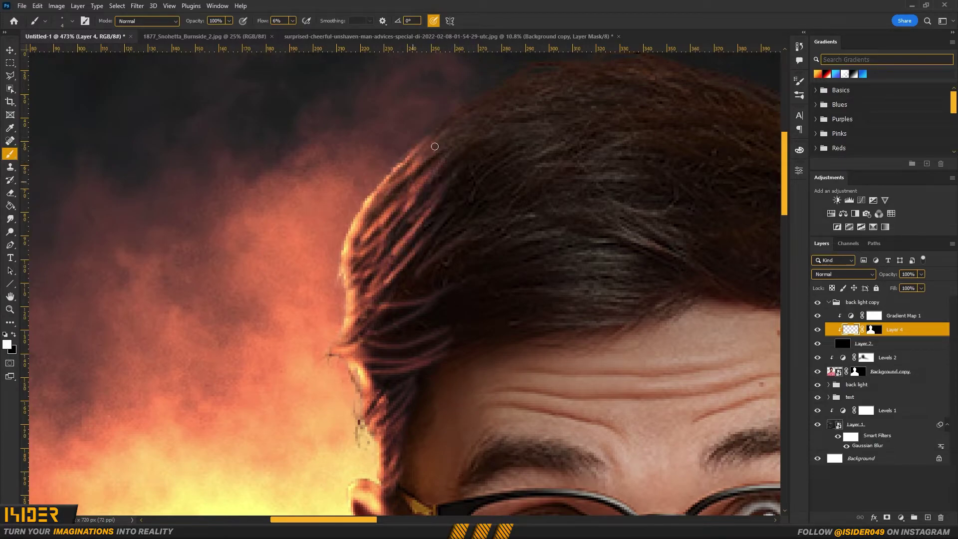
Add more light strands from the hair's outer edge towards the crown and temple, and smudge the edge strands
drag(407, 169, 455, 123)
drag(404, 167, 356, 273)
drag(360, 331, 429, 274)
drag(382, 327, 454, 274)
key(r)
drag(392, 241, 371, 265)
key(b)
Brush longer light strands from the lit side of the hair inward across its front
drag(486, 282, 537, 197)
drag(464, 295, 542, 195)
drag(439, 314, 532, 182)
drag(431, 272, 504, 185)
mouse_move(422, 257)
mouse_down()
mouse_move(476, 172)
mouse_move(388, 202)
mouse_move(329, 150)
mouse_up()
mouse_move(434, 279)
mouse_down()
mouse_move(422, 377)
mouse_move(455, 382)
mouse_move(365, 299)
mouse_move(503, 390)
mouse_up()
key(r)
click(155, 22)
key(b)
scroll(369, 264, down, 6)
scroll(372, 262, up, 3)
scroll(428, 264, down, 4)
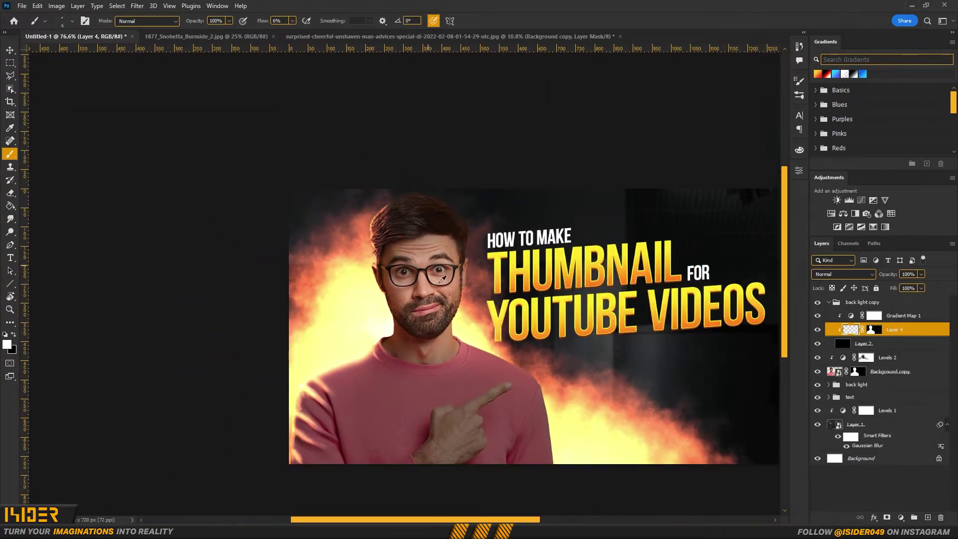
On Layer 3 of the back light group, darken the fire behind the man with a 600 px black smoke brush
scroll(431, 261, up, 2)
click(829, 385)
click(871, 412)
key(bracketright)
key(bracketright)
key(bracketright)
key(bracketright)
key(bracketright)
key(bracketright)
key(bracketright)
key(bracketright)
key(bracketright)
key(bracketright)
right_click(380, 313)
click(380, 352)
click(380, 352)
click(381, 407)
double_click(442, 433)
key(x)
key(bracketright)
mouse_move(457, 319)
mouse_down()
mouse_move(337, 359)
mouse_move(332, 267)
mouse_move(406, 295)
mouse_move(524, 407)
mouse_move(417, 314)
mouse_up()
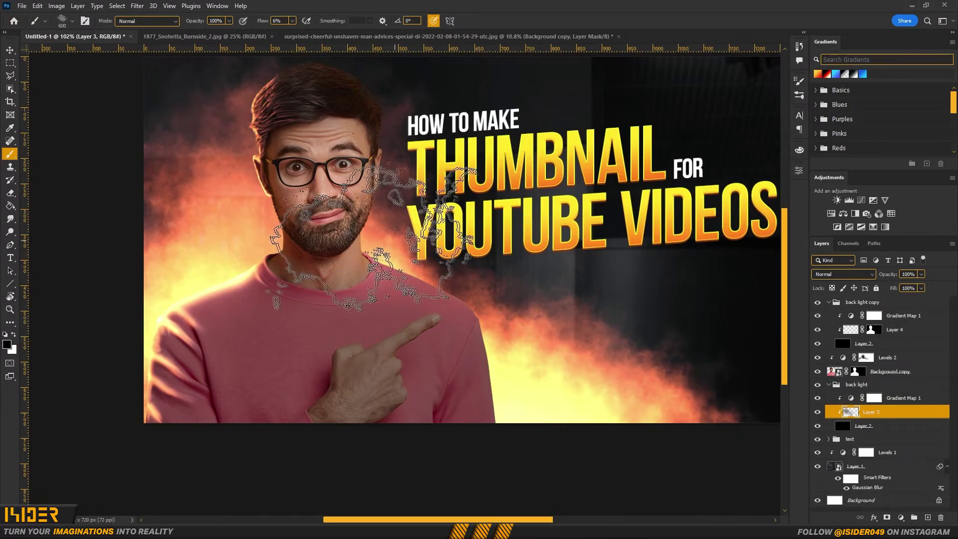
Paint fine stray hairs of light outward from the hair edge on Layer 3 with a tiny soft white brush
scroll(339, 325, down, 2)
scroll(223, 304, up, 3)
scroll(222, 304, up, 1)
right_click(369, 330)
double_click(433, 270)
key(bracketleft)
key(bracketleft)
key(bracketleft)
key(bracketleft)
key(bracketleft)
key(bracketleft)
key(bracketleft)
key(bracketleft)
key(bracketleft)
key(bracketleft)
key(bracketleft)
key(bracketleft)
key(bracketleft)
key(bracketleft)
drag(315, 105, 381, 226)
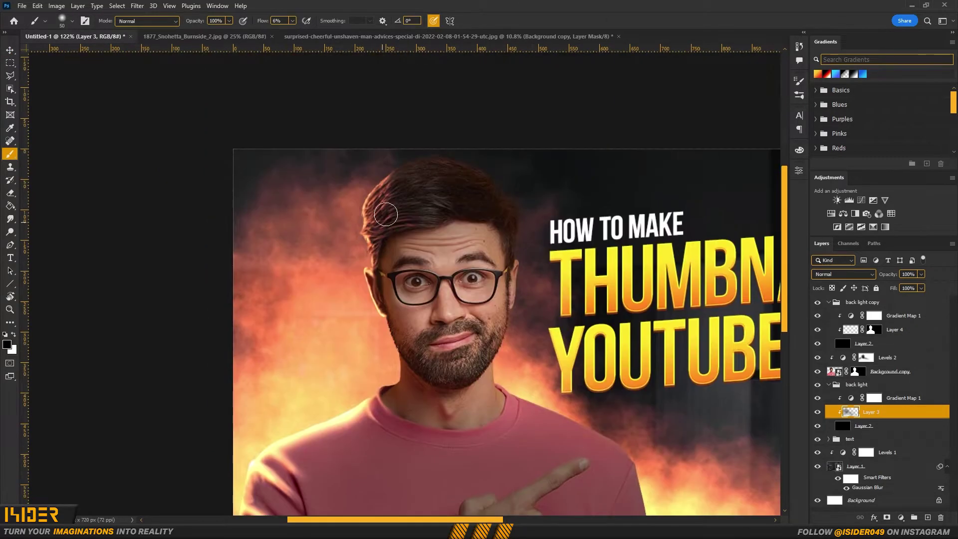
scroll(400, 202, up, 6)
key(bracketleft)
key(bracketleft)
key(bracketleft)
key(bracketleft)
key(bracketleft)
key(bracketleft)
key(bracketleft)
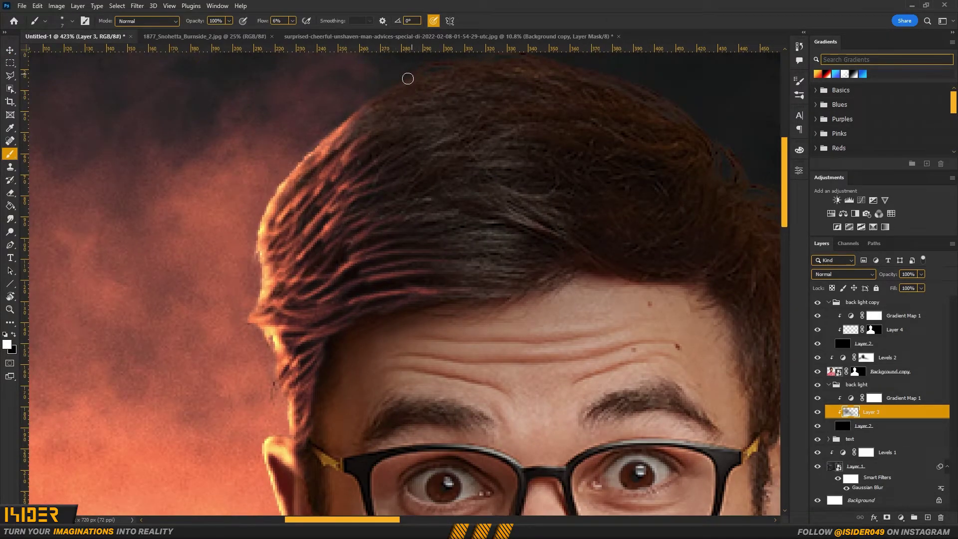
drag(403, 80, 329, 135)
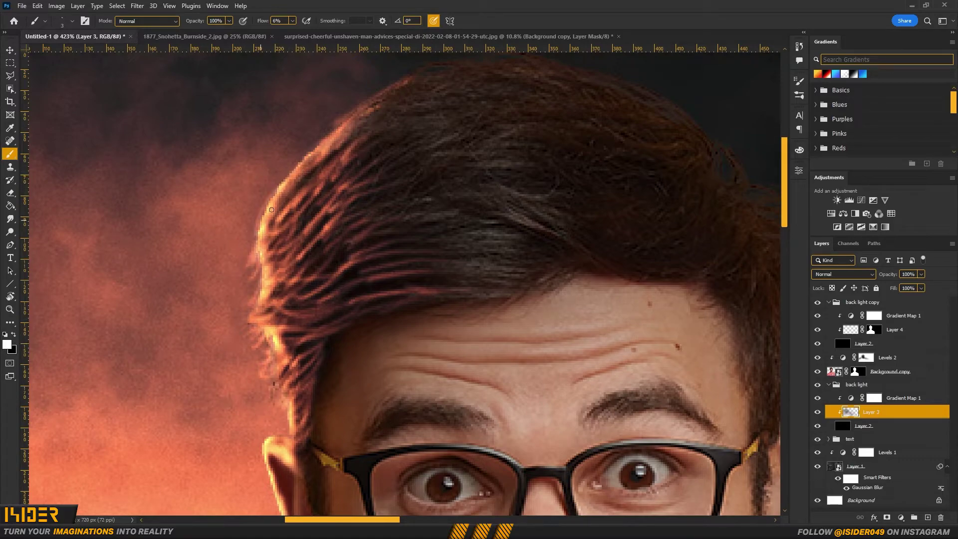
drag(256, 262, 271, 265)
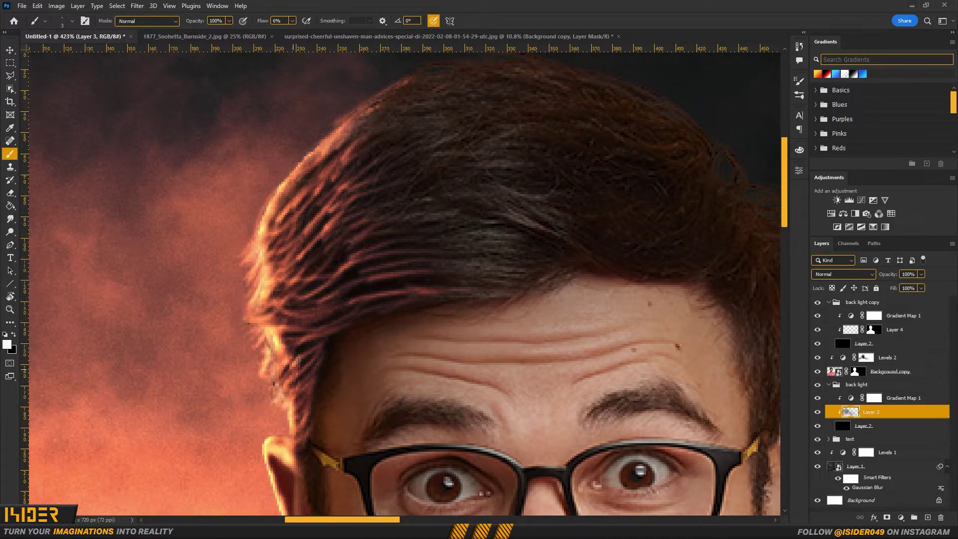
drag(272, 185, 247, 261)
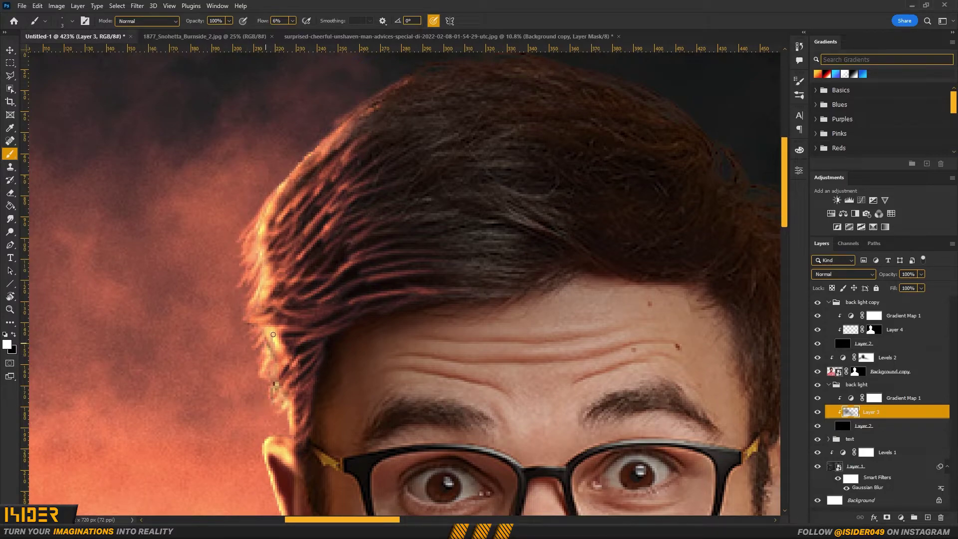
drag(287, 413, 288, 432)
Add thinner flyaway strands of light along the same hair edge with a 2 px white brush
scroll(311, 256, down, 6)
scroll(311, 256, up, 4)
key([)
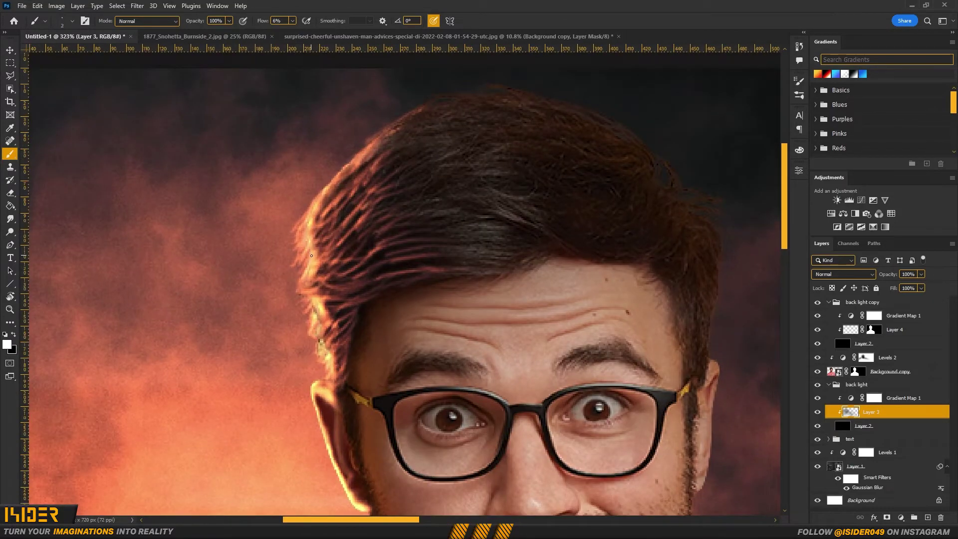
drag(294, 291, 361, 214)
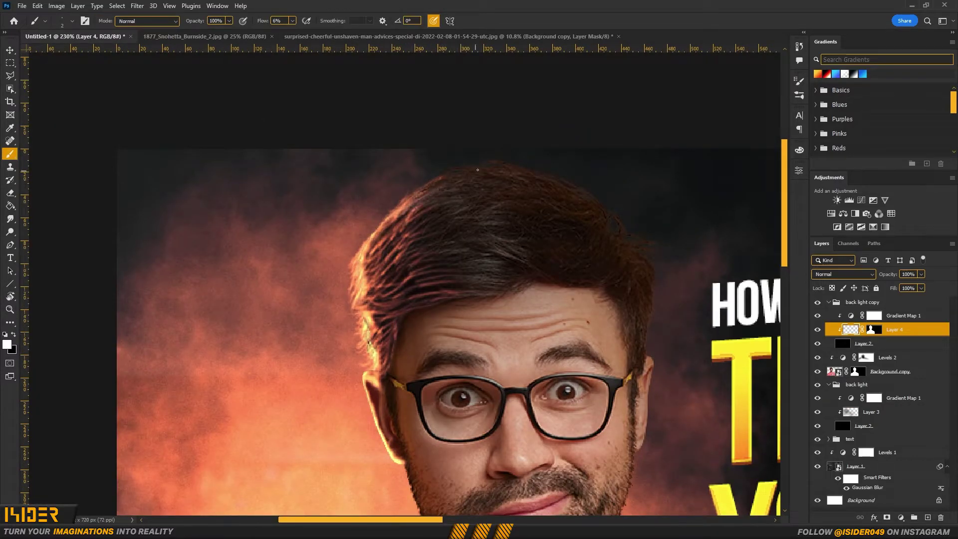
On Layer 4, paint thin white light strands over the crown and side of the hair with the canvas rotated
mouse_move(455, 214)
mouse_down()
mouse_move(377, 222)
mouse_move(329, 206)
mouse_up()
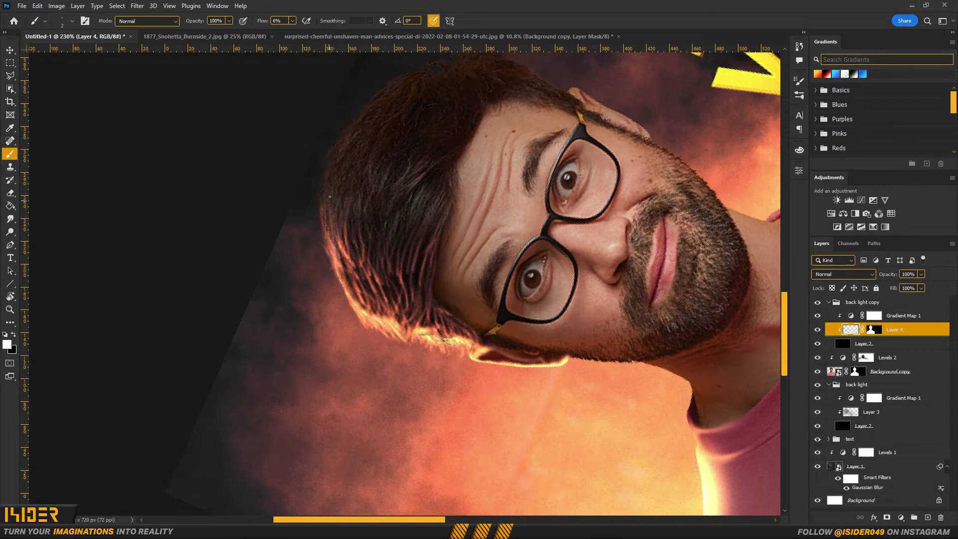
mouse_move(369, 238)
mouse_down()
mouse_move(352, 229)
mouse_move(336, 172)
mouse_move(331, 239)
mouse_move(347, 180)
mouse_up()
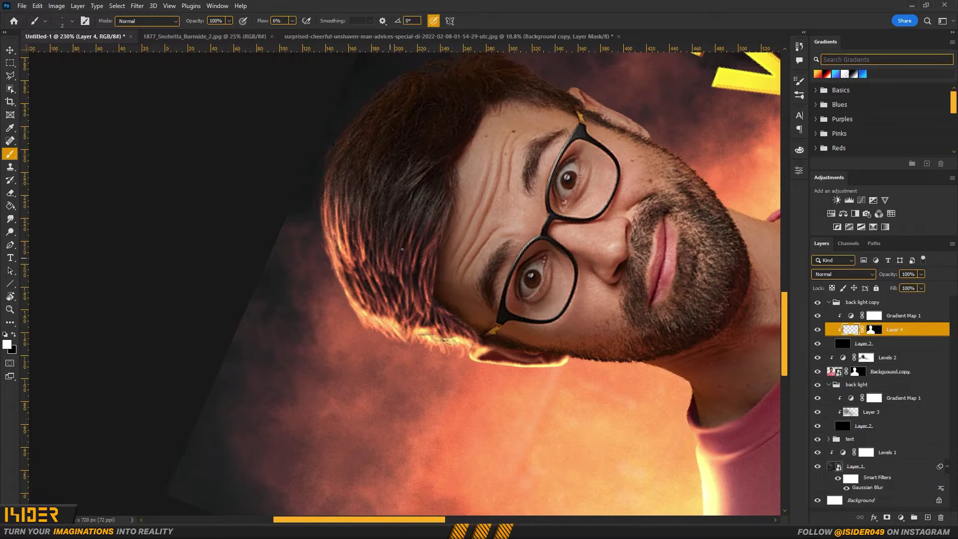
drag(381, 173, 351, 211)
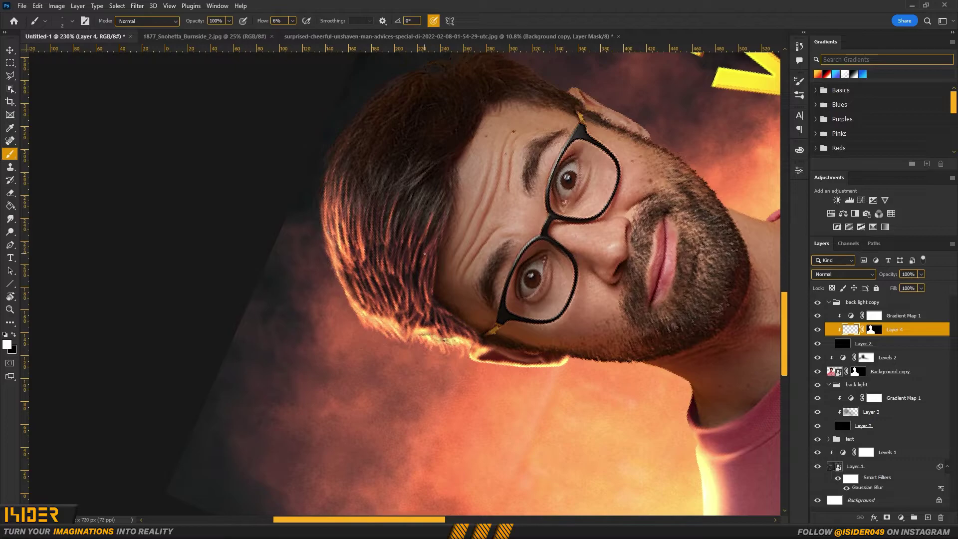
Touch up the backlight beside the man's hair on Layer 3 with soft white and black strokes
click(855, 413)
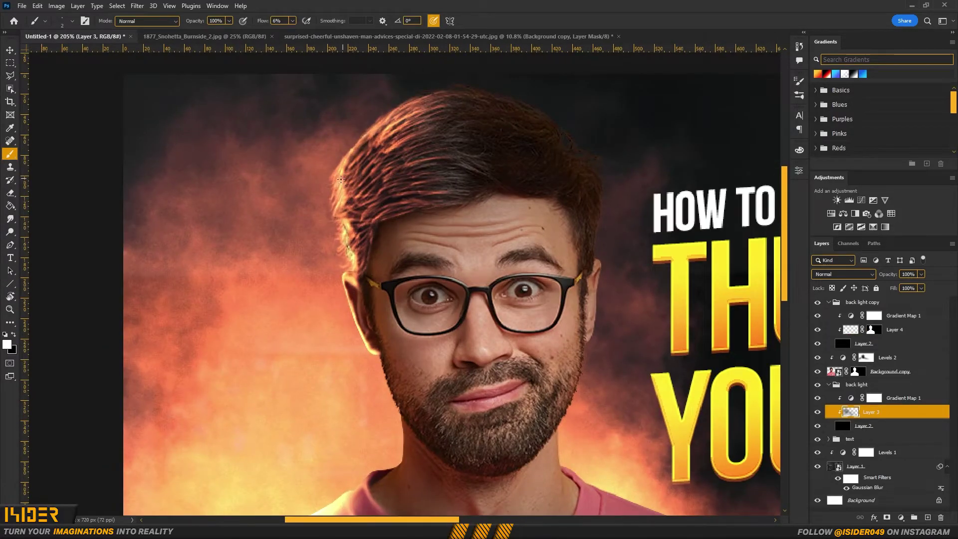
mouse_move(345, 175)
mouse_down()
mouse_move(342, 260)
mouse_move(344, 209)
mouse_up()
key(x)
mouse_move(345, 210)
mouse_down()
mouse_move(339, 159)
mouse_move(328, 179)
mouse_move(327, 260)
mouse_up()
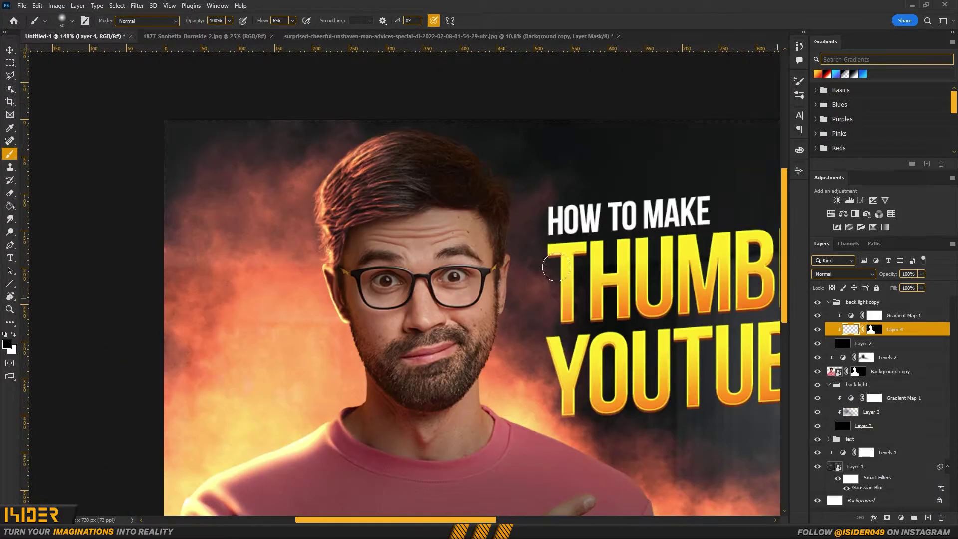
key(x)
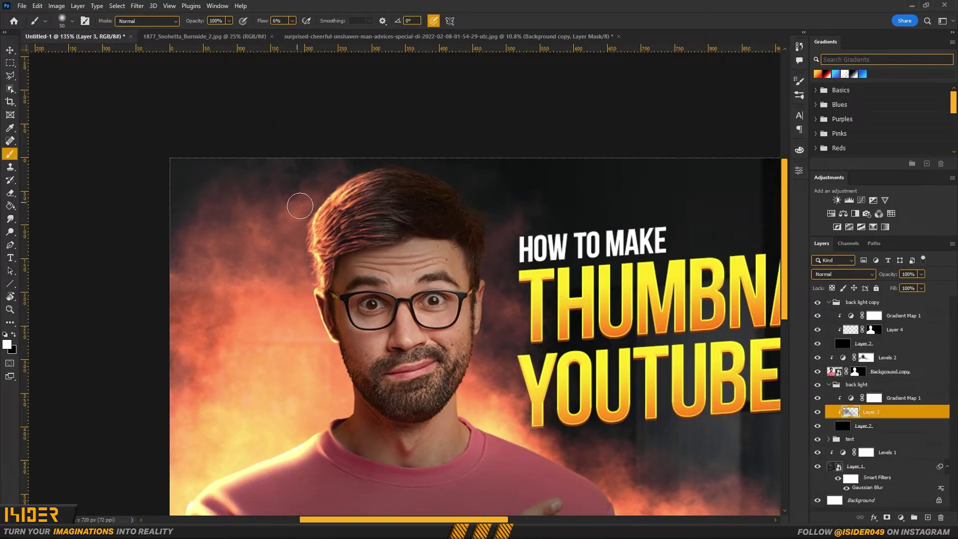
key(x)
drag(313, 219, 308, 289)
Brush a soft light glow over the hair on Layer 4 with a 125 px soft white brush
right_click(292, 260)
double_click(336, 447)
key(bracketleft)
key(bracketleft)
key(bracketleft)
key(bracketleft)
key(x)
right_click(320, 240)
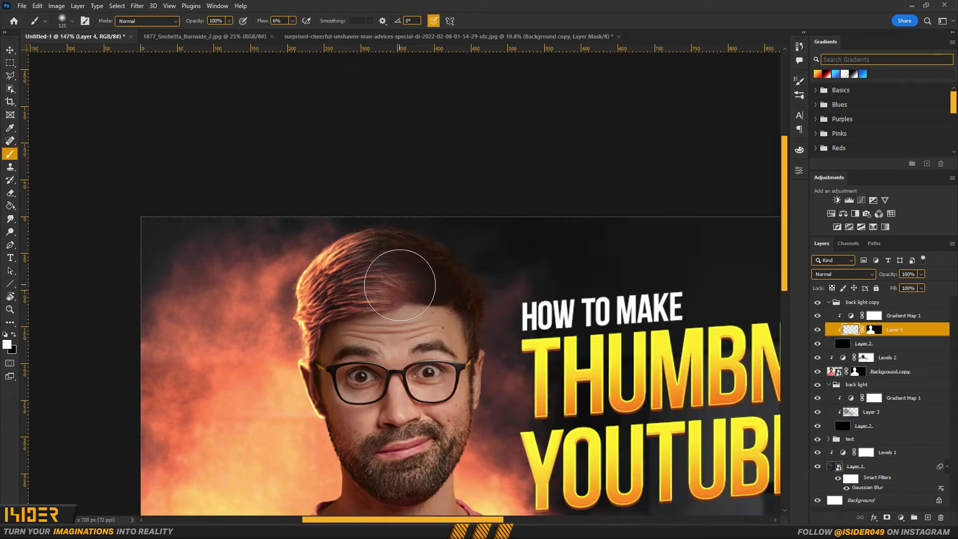
mouse_move(374, 278)
mouse_down()
mouse_move(385, 282)
mouse_move(365, 301)
mouse_move(364, 274)
mouse_move(375, 274)
mouse_up()
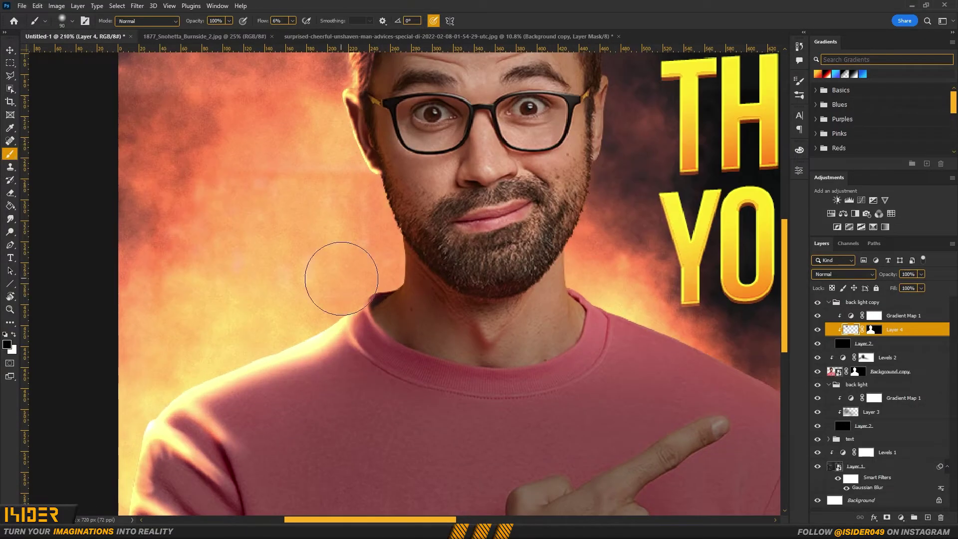
Paint white rim light down the man's jaw and the fire-lit side of his neck with a small brush
key(bracketleft)
key(bracketleft)
key(bracketleft)
key(bracketleft)
key(bracketleft)
key(bracketleft)
key(bracketleft)
key(bracketleft)
key(bracketleft)
key(bracketleft)
key(bracketleft)
key(x)
mouse_move(394, 230)
mouse_down()
mouse_move(407, 282)
mouse_move(380, 295)
mouse_up()
Smudge the rim light where the neck meets the sweater collar
key(x)
click(10, 219)
key(x)
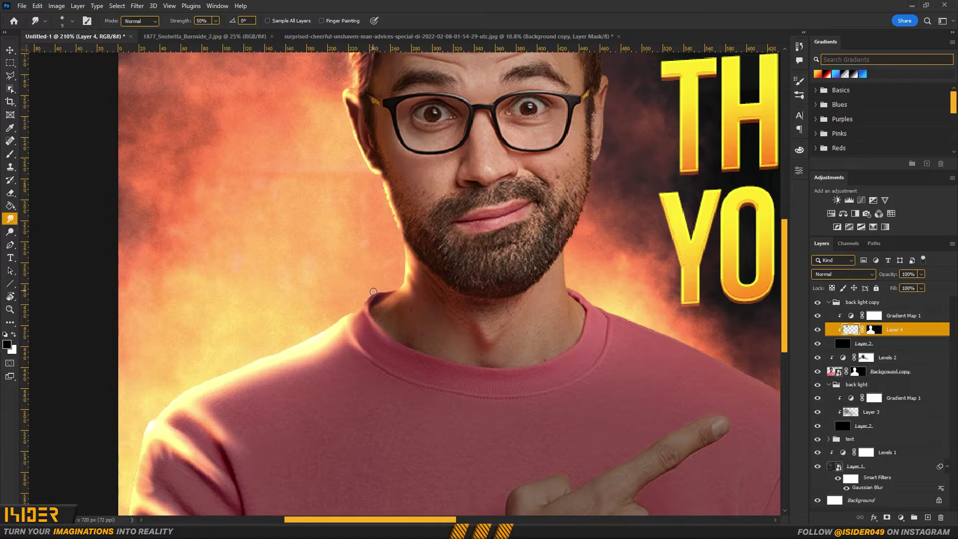
key(b)
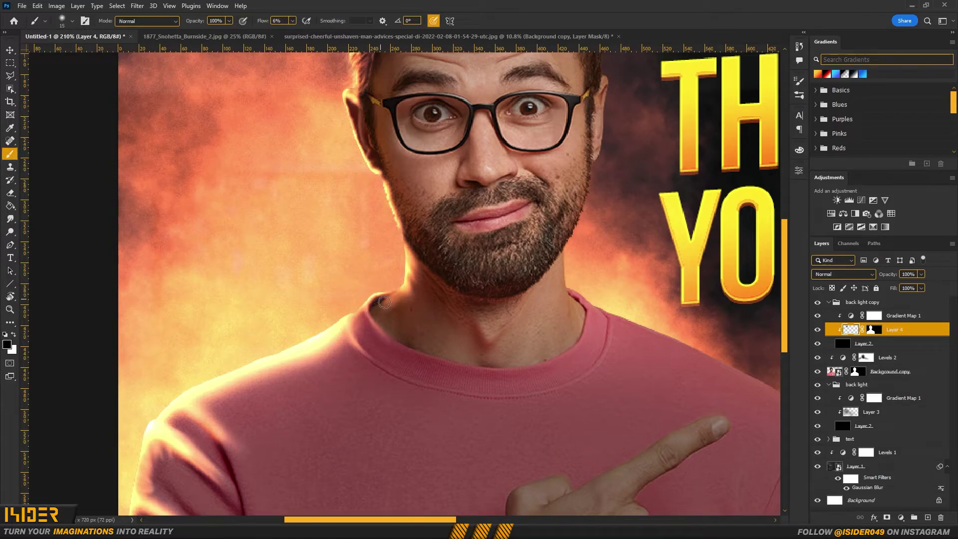
Shade the inner side of the rim light on the shoulder and sleeve with a small, low-flow black brush
scroll(391, 299, down, 5)
scroll(339, 336, up, 6)
mouse_move(439, 252)
mouse_down()
mouse_move(356, 319)
mouse_move(436, 253)
mouse_move(321, 317)
mouse_move(362, 320)
mouse_up()
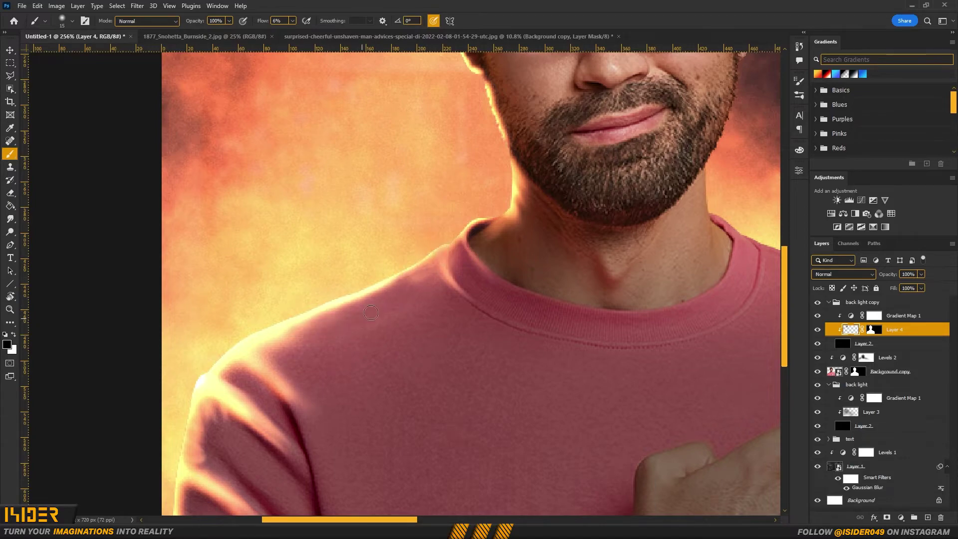
scroll(401, 283, down, 2)
mouse_move(284, 324)
mouse_down()
mouse_move(324, 394)
mouse_move(262, 399)
mouse_move(247, 388)
mouse_move(299, 412)
mouse_up()
drag(235, 427, 278, 468)
mouse_move(290, 504)
mouse_down()
mouse_move(329, 428)
mouse_move(307, 440)
mouse_up()
Refine the light and shadow on the sleeve folds with alternating white and black brush strokes
key(x)
mouse_move(286, 433)
mouse_down()
mouse_move(301, 443)
mouse_move(284, 438)
mouse_up()
key(x)
key(x)
key(x)
mouse_move(307, 400)
mouse_down()
mouse_move(297, 351)
mouse_move(310, 379)
mouse_up()
scroll(324, 390, down, 3)
scroll(320, 384, up, 4)
key(x)
key(x)
key(x)
drag(281, 324, 263, 427)
scroll(290, 408, down, 5)
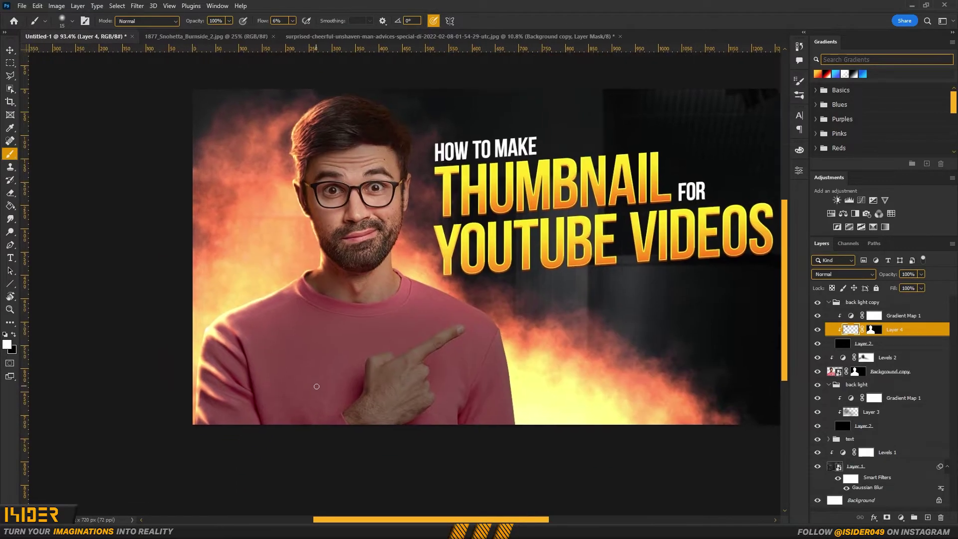
Paint white light on the neck below the jaw and smudge it along the underside of the beard
scroll(406, 263, up, 5)
drag(202, 212, 258, 265)
key(r)
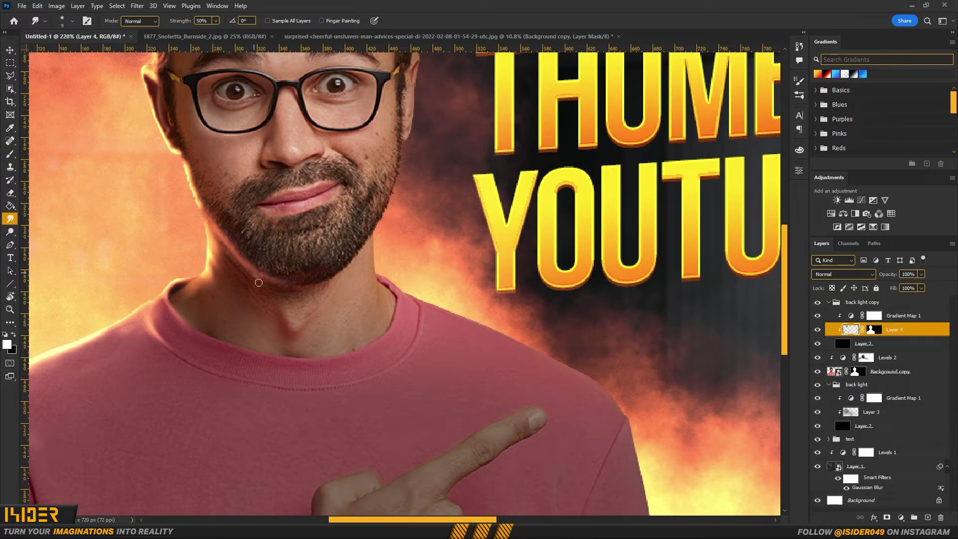
scroll(267, 272, down, 5)
scroll(313, 265, up, 7)
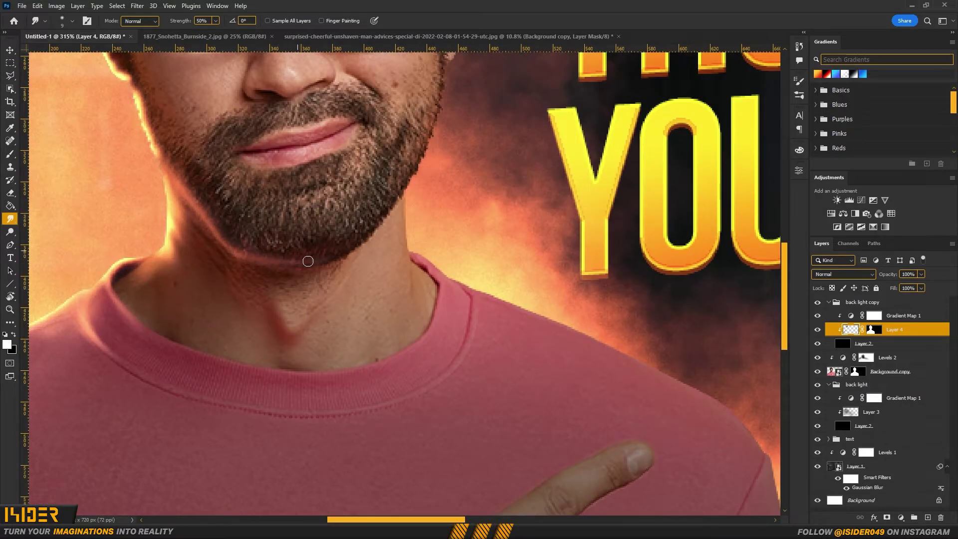
key(x)
scroll(193, 195, down, 8)
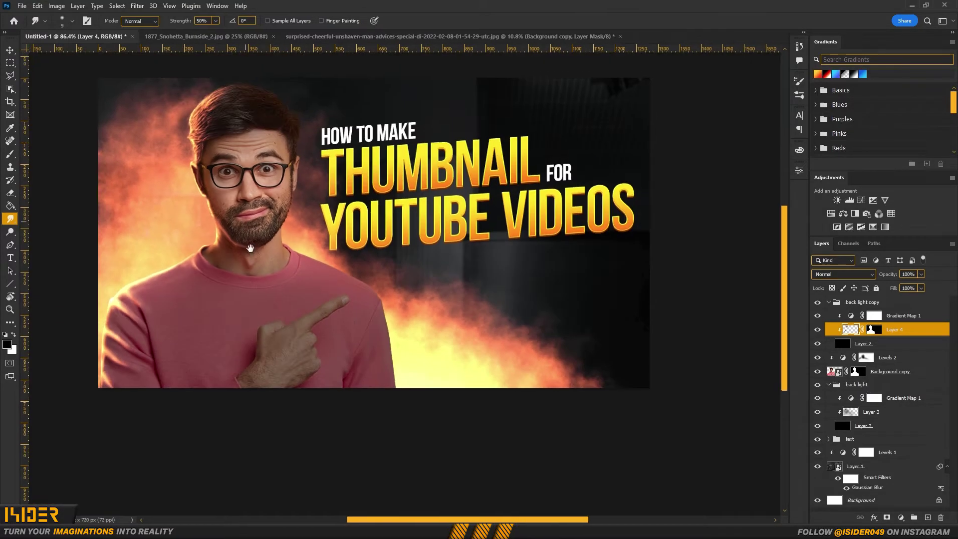
Paint white rim light along the title-side edge of the neck above the collar and smudge it into the skin
scroll(324, 342, up, 6)
scroll(247, 317, up, 4)
key(x)
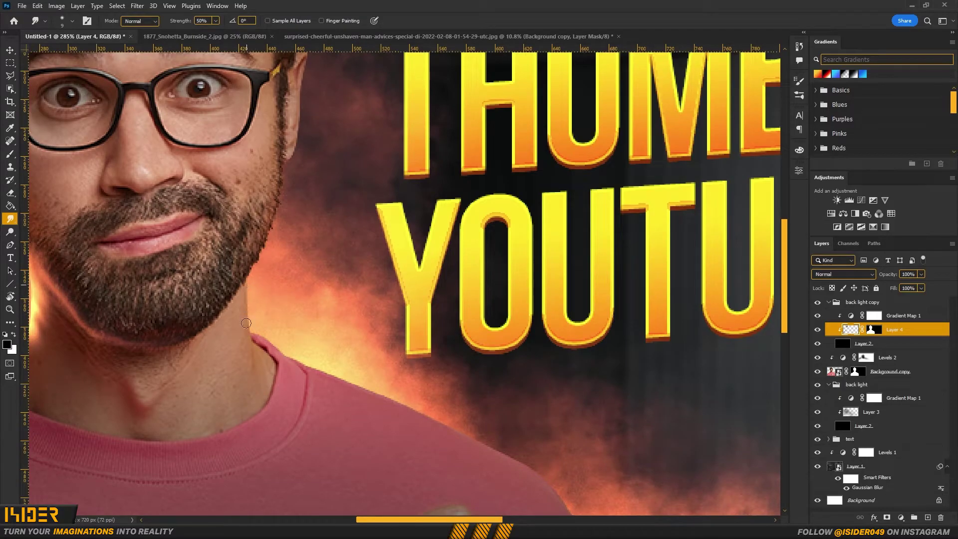
key(b)
key(x)
drag(260, 335, 549, 490)
drag(499, 454, 395, 317)
key(ctrl+z)
drag(141, 152, 146, 233)
key(r)
drag(141, 155, 143, 135)
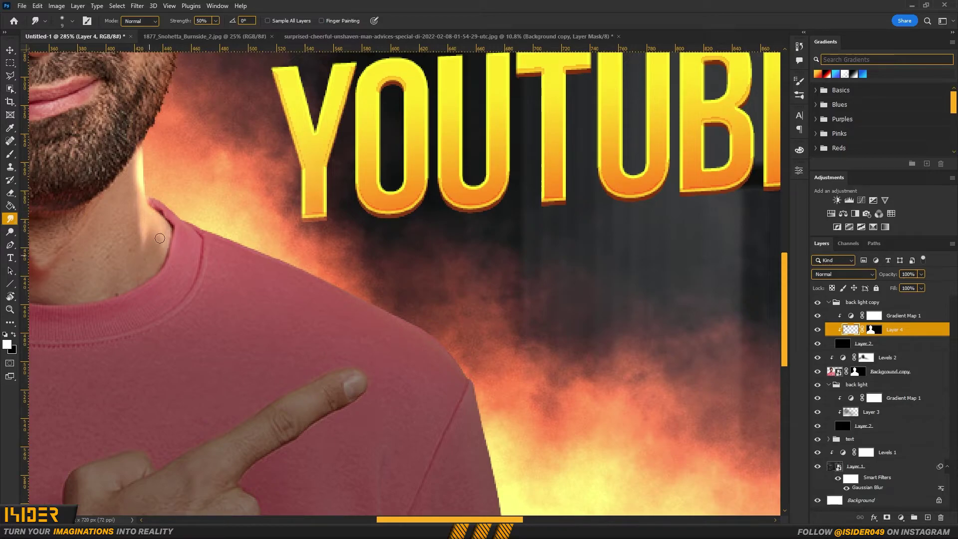
Paint white rim light on the title-side ear and down the beard edge with the 6% flow brush
scroll(174, 230, down, 5)
scroll(205, 207, up, 4)
key(x)
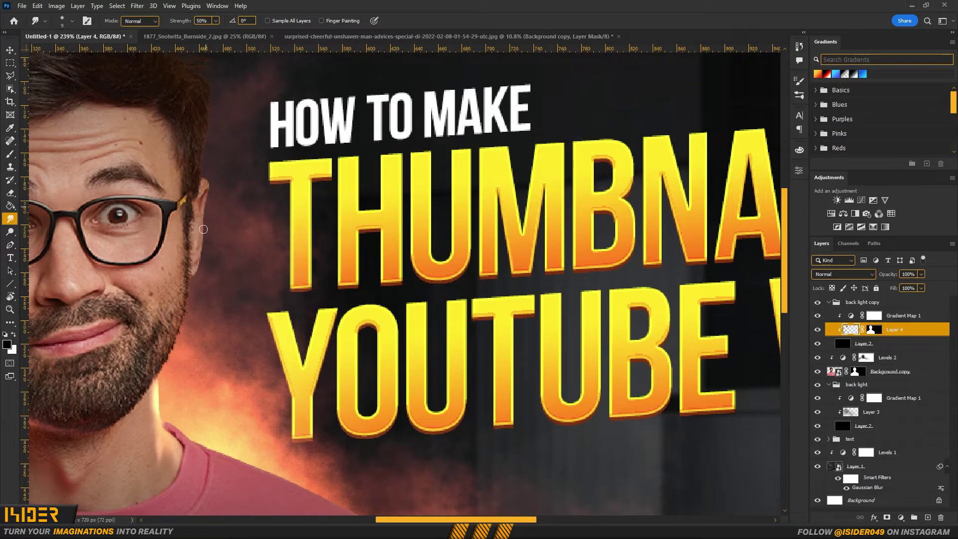
key(b)
key(x)
drag(205, 205, 200, 270)
drag(189, 312, 122, 402)
key(x)
drag(186, 305, 189, 279)
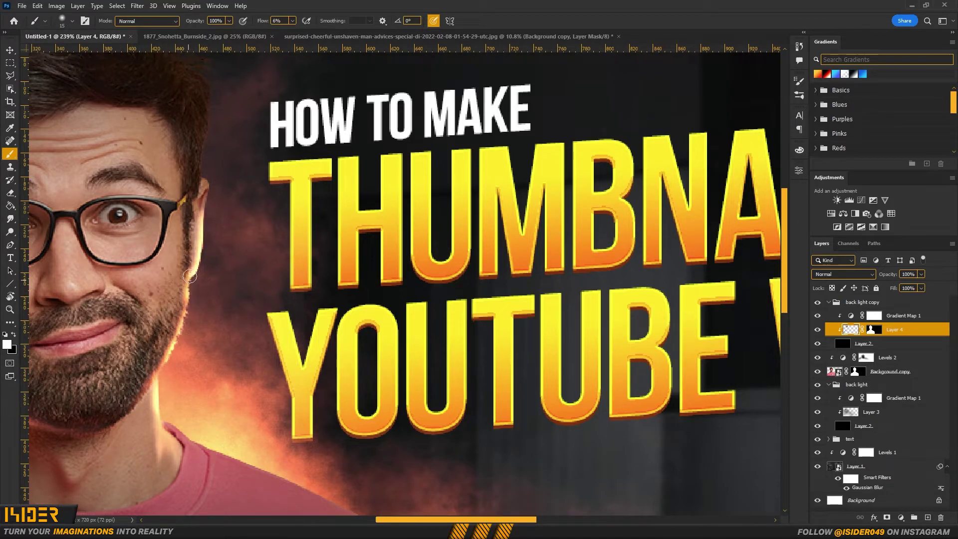
Paint rim light over the top and title-side edge of the hair and smudge it into the strands
scroll(204, 180, up, 5)
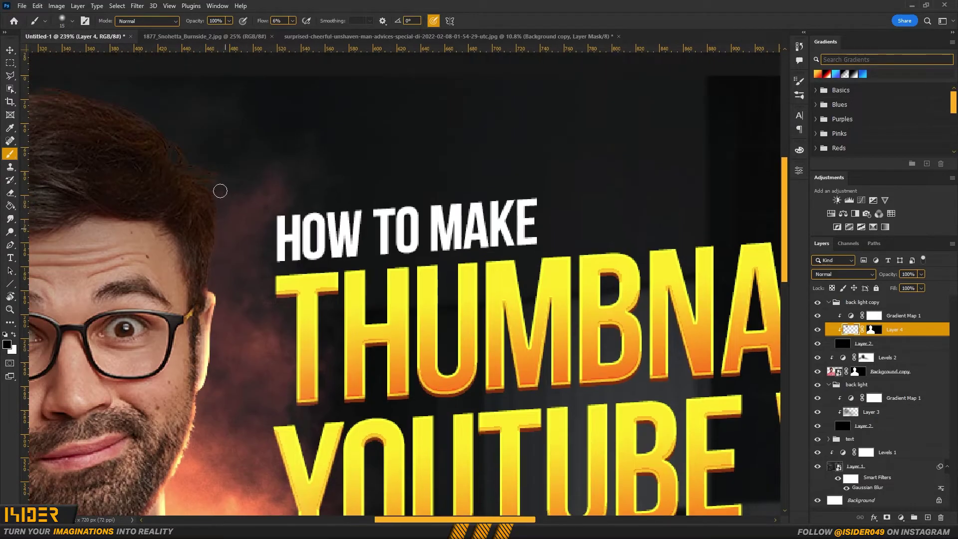
scroll(225, 259, up, 3)
mouse_move(185, 195)
mouse_down()
mouse_move(346, 289)
mouse_move(313, 314)
mouse_up()
scroll(259, 269, down, 4)
scroll(222, 245, up, 5)
click(10, 219)
mouse_move(287, 242)
mouse_down()
mouse_move(228, 242)
mouse_move(191, 225)
mouse_up()
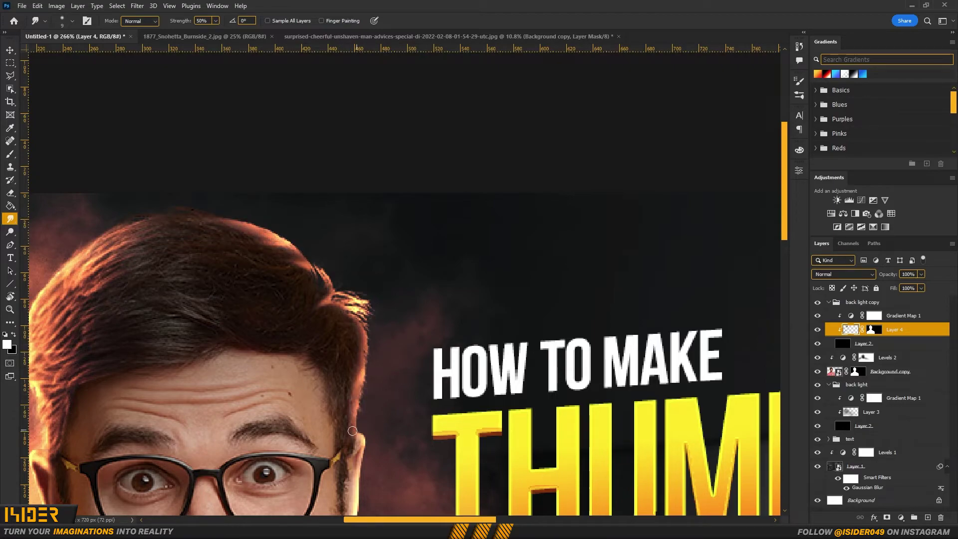
scroll(356, 350, down, 3)
scroll(350, 340, up, 2)
drag(337, 328, 343, 393)
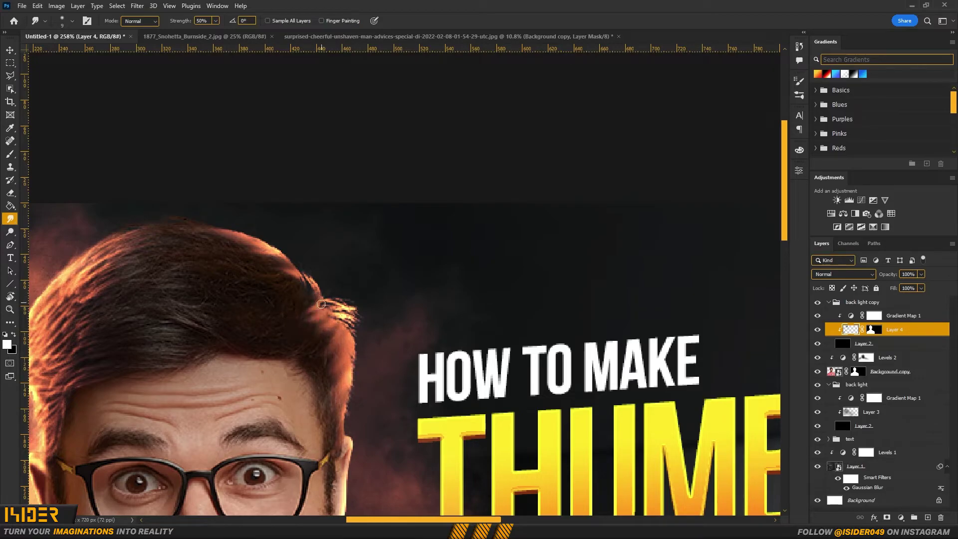
Paint white rim light on Layer 4 along the title-side shoulder and the outer edge of the sleeve
key(ctrl+1)
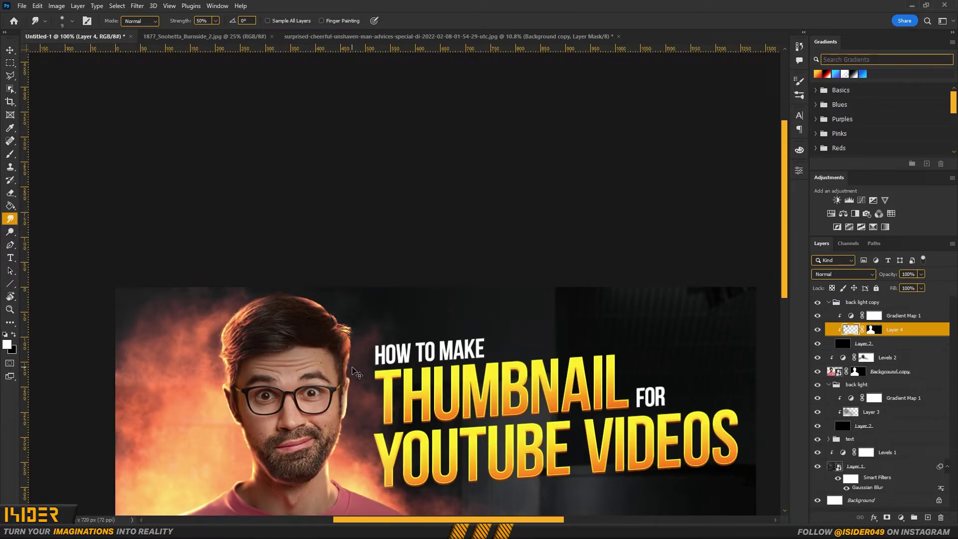
key(ctrl+minus)
scroll(412, 419, down, 3)
scroll(412, 419, up, 10)
key(b)
click(866, 358)
click(850, 329)
mouse_move(265, 302)
mouse_down()
mouse_move(387, 345)
mouse_move(455, 430)
mouse_move(245, 287)
mouse_up()
drag(361, 337, 330, 197)
mouse_move(444, 334)
mouse_down()
mouse_move(470, 475)
mouse_move(442, 286)
mouse_up()
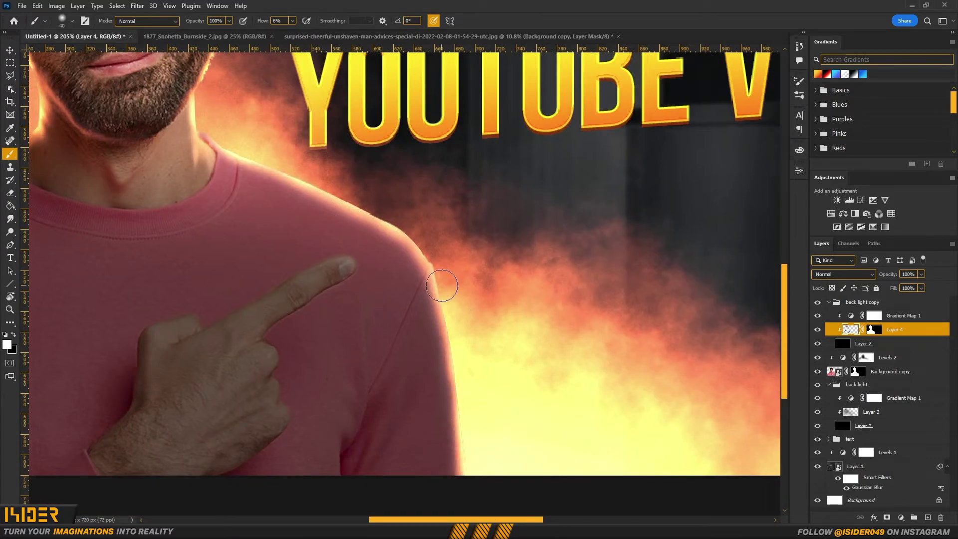
Add a light streak along the title-side shoulder seam and smudge the rim light down the sleeve edge
key(r)
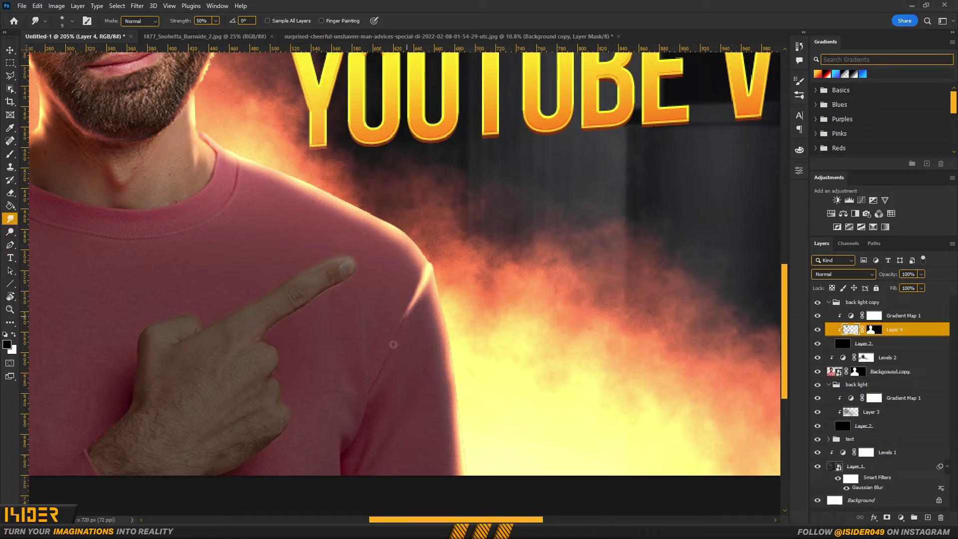
key(b)
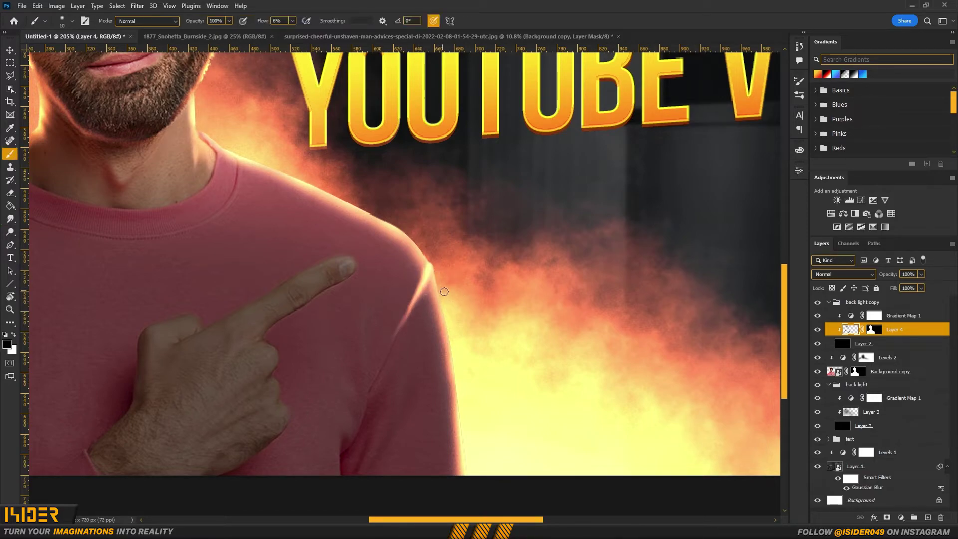
key(r)
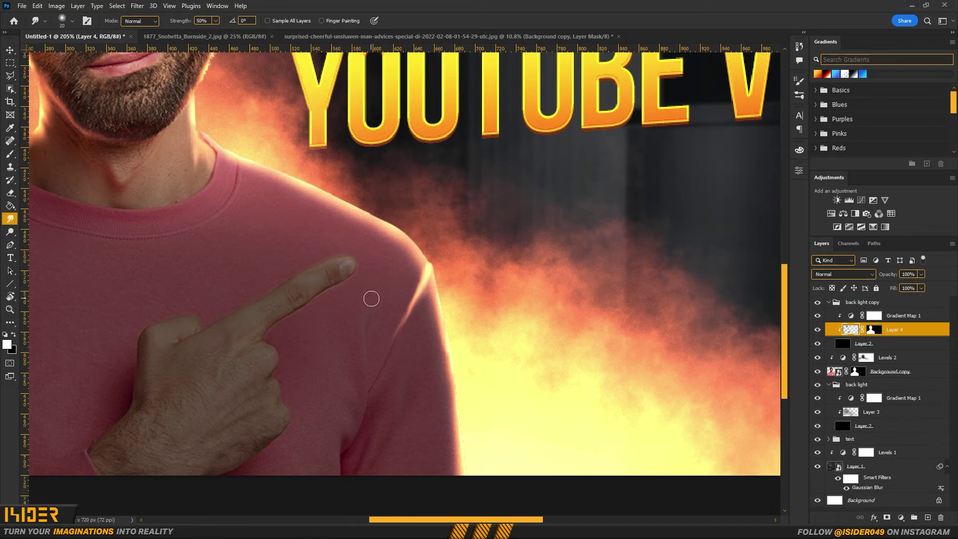
drag(442, 330, 458, 449)
drag(432, 283, 434, 363)
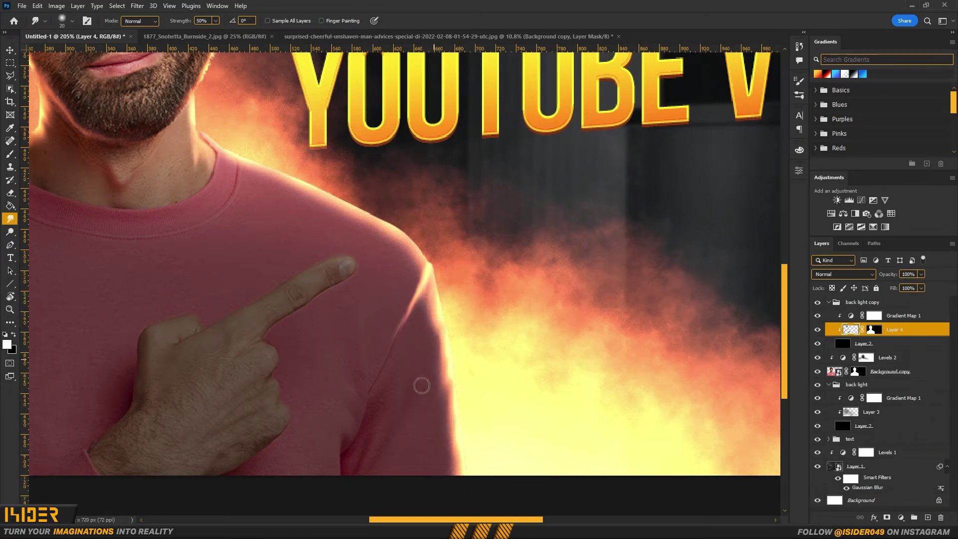
mouse_move(245, 166)
mouse_down()
mouse_move(389, 240)
mouse_move(400, 319)
mouse_up()
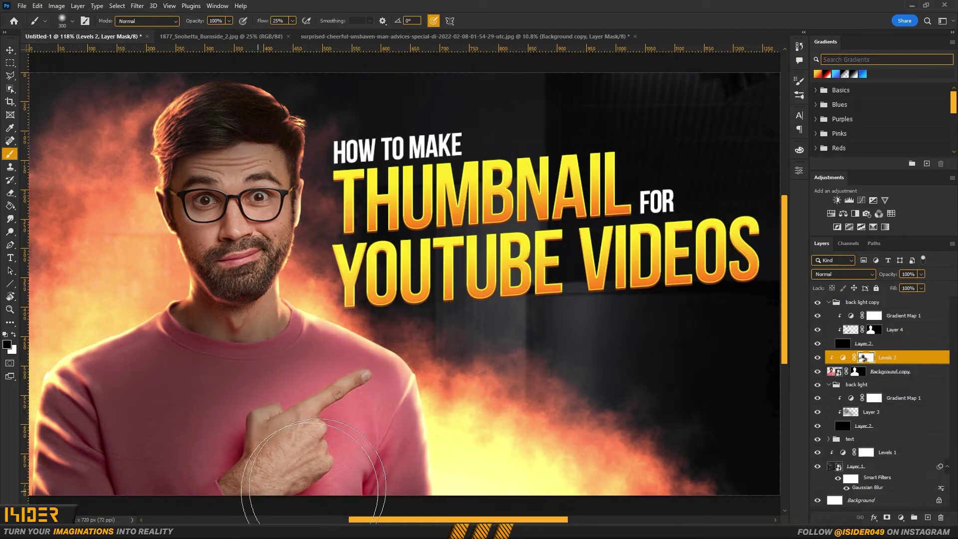
Darken the lower sweater and hand by painting white on the Levels 2 mask at 25% flow, reducing the brush size to 175
drag(313, 491, 283, 494)
key(x)
click(283, 477)
scroll(324, 474, left, 5)
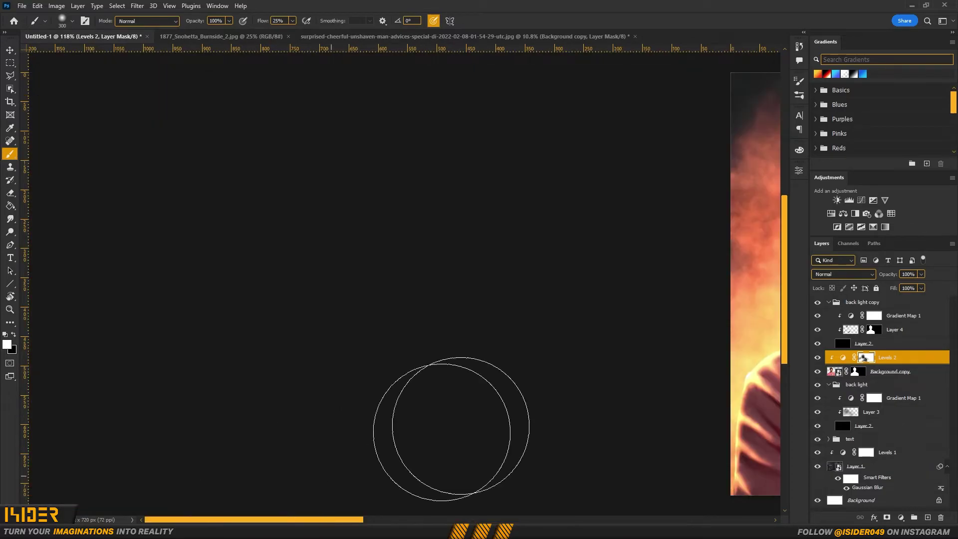
scroll(329, 469, right, 3)
scroll(399, 424, down, 2)
mouse_move(471, 384)
mouse_down()
mouse_move(644, 372)
mouse_move(629, 415)
mouse_up()
key(bracketleft)
key(bracketleft)
key(bracketleft)
key(bracketleft)
key(bracketleft)
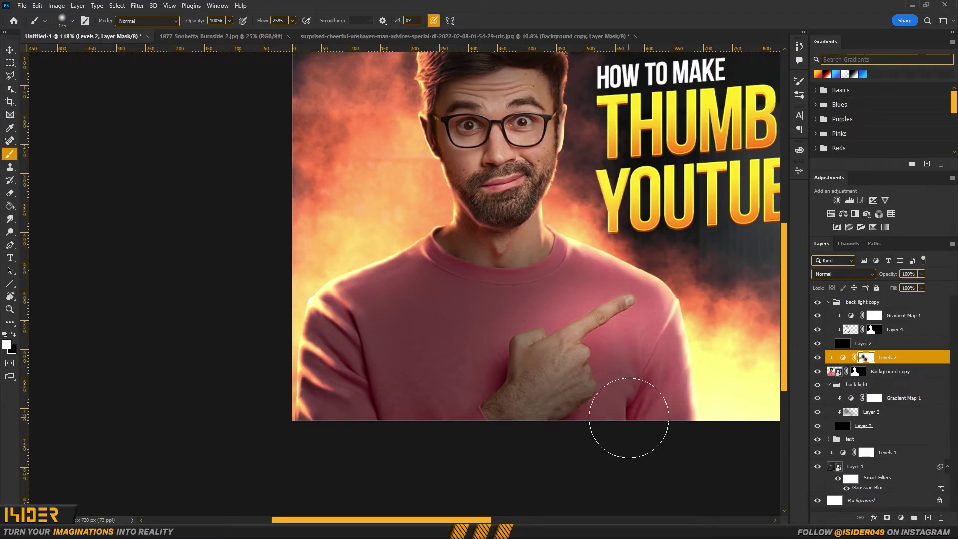
Set the brush flow to 6% and paint a soft white glow on Layer 4 over the sleeve opposite the title
scroll(499, 295, down, 3)
scroll(486, 299, up, 4)
scroll(474, 376, down, 3)
scroll(474, 376, up, 2)
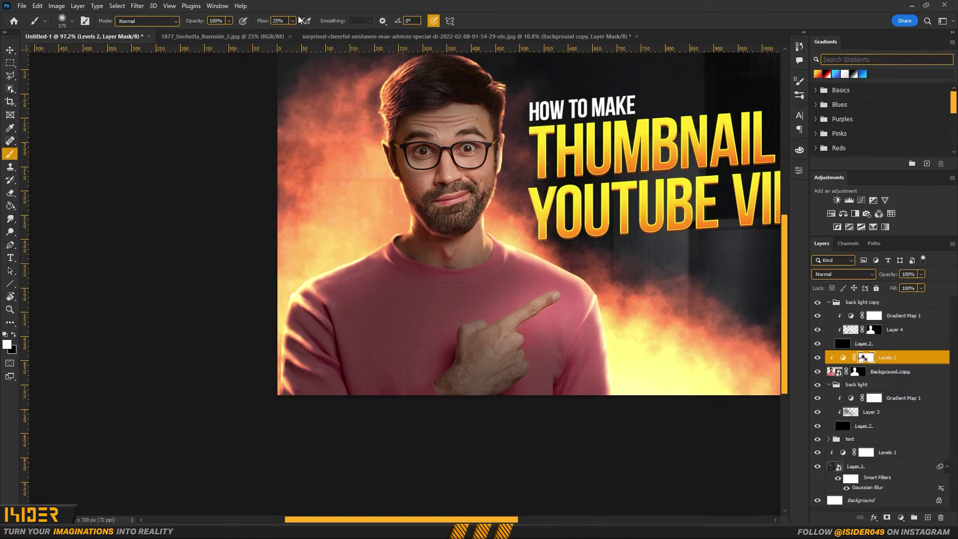
click(278, 21)
mouse_move(429, 368)
mouse_down()
mouse_move(460, 325)
mouse_move(559, 385)
mouse_move(405, 470)
mouse_up()
click(851, 330)
mouse_move(228, 410)
mouse_down()
mouse_move(201, 419)
mouse_move(181, 452)
mouse_move(208, 428)
mouse_move(173, 399)
mouse_move(148, 421)
mouse_move(137, 462)
mouse_move(194, 352)
mouse_move(162, 362)
mouse_up()
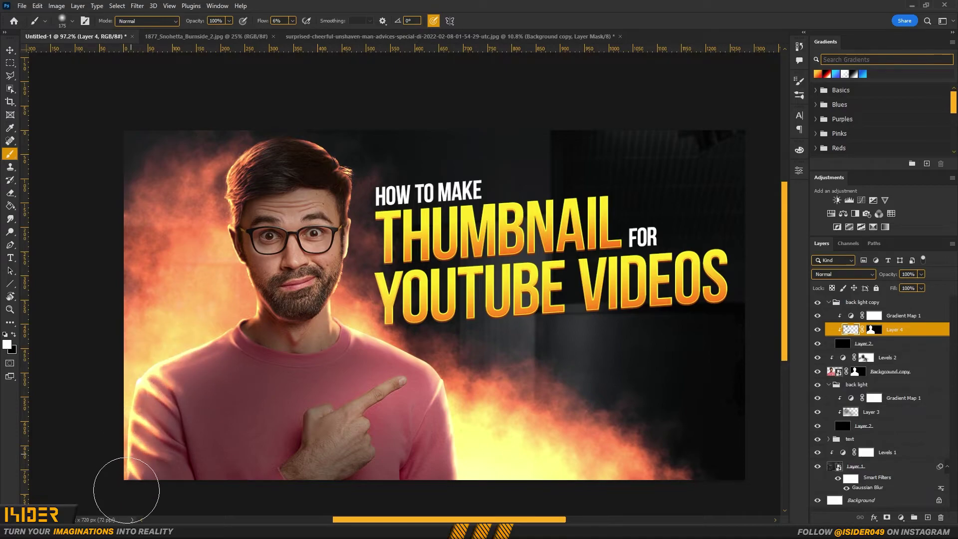
scroll(220, 409, down, 2)
scroll(220, 410, up, 1)
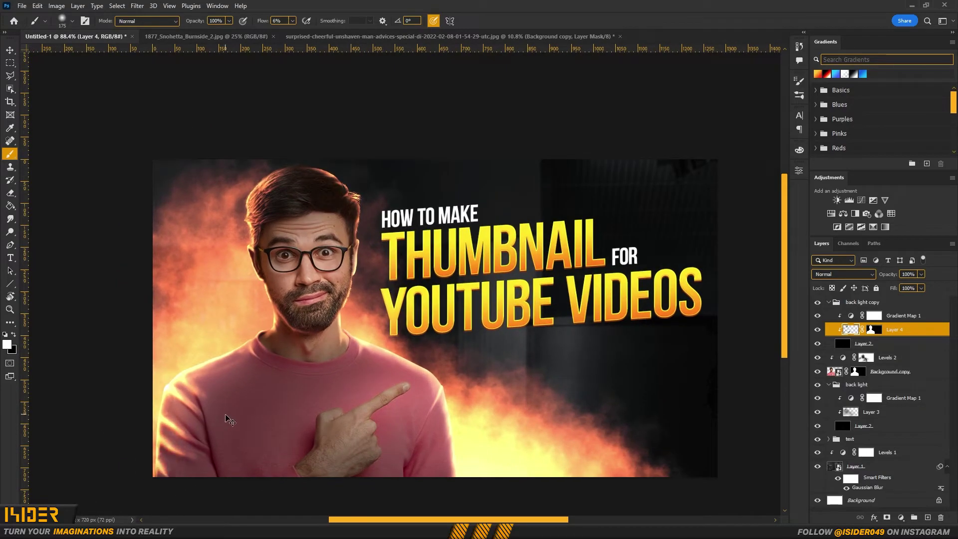
Tone down the glow on the lower sleeve and inner arm with black strokes on Layer 4
key(x)
mouse_move(219, 460)
mouse_down()
mouse_move(200, 427)
mouse_move(154, 399)
mouse_move(121, 518)
mouse_up()
key(x)
key(x)
drag(216, 417, 193, 475)
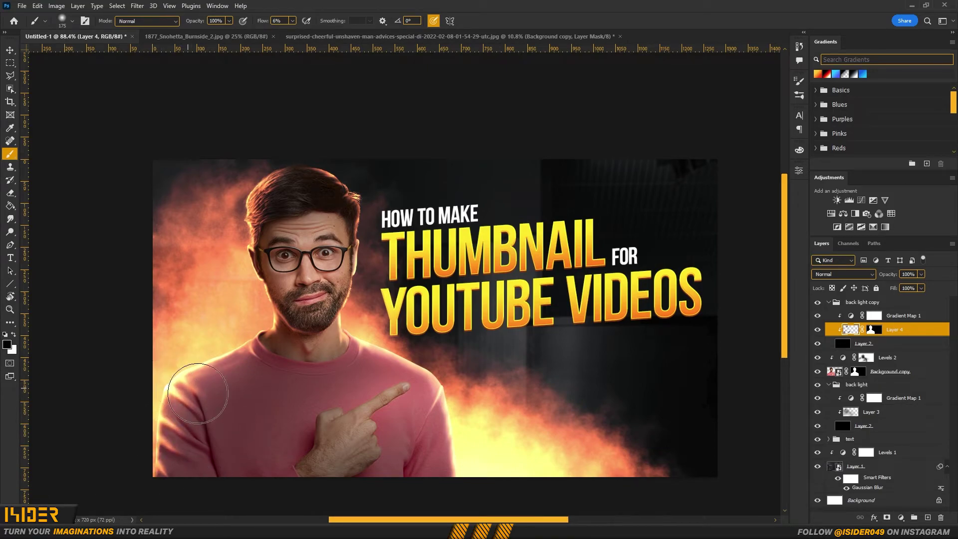
Spread a faint white glow over the shoulder and sleeve with a 300-pixel brush at 3% flow
key(bracketright)
key(bracketright)
key(x)
mouse_move(165, 378)
mouse_down()
mouse_move(114, 469)
mouse_move(214, 373)
mouse_up()
mouse_move(242, 337)
mouse_down()
mouse_move(261, 337)
mouse_move(190, 355)
mouse_up()
mouse_move(246, 382)
mouse_down()
mouse_move(227, 332)
mouse_move(240, 367)
mouse_move(154, 385)
mouse_move(270, 341)
mouse_move(160, 465)
mouse_up()
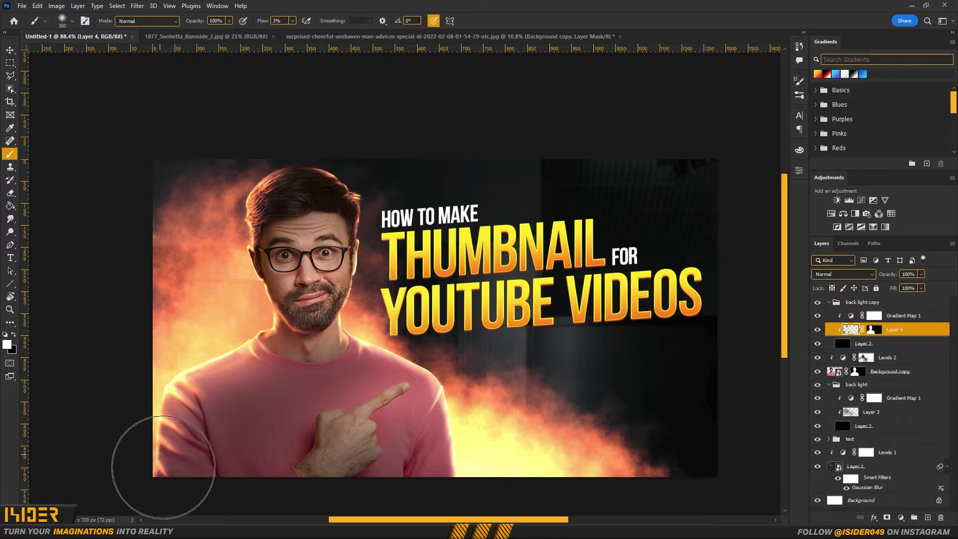
Balance the soft glow on the lower sweater and sleeve with alternating black and white strokes at 3% flow
scroll(249, 490, down, 3)
drag(329, 419, 308, 437)
key(x)
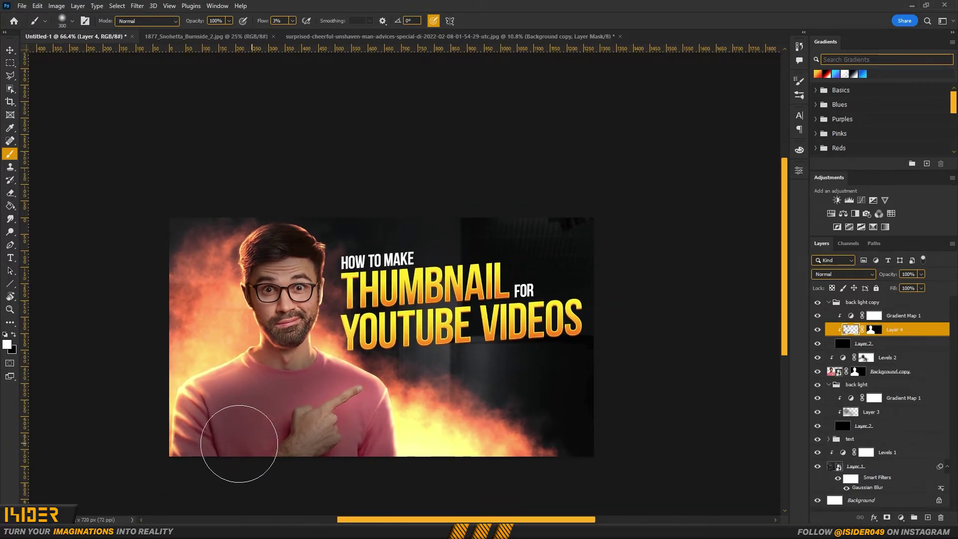
scroll(246, 460, up, 4)
drag(189, 469, 203, 424)
key(x)
mouse_move(115, 424)
mouse_down()
mouse_move(82, 512)
mouse_move(190, 525)
mouse_move(184, 530)
mouse_up()
scroll(125, 499, down, 2)
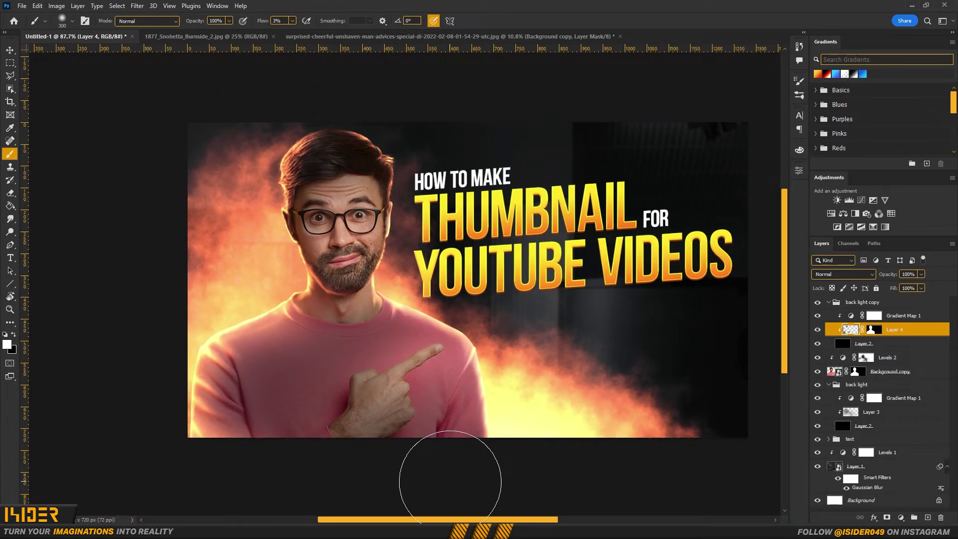
scroll(347, 343, down, 2)
scroll(348, 342, up, 3)
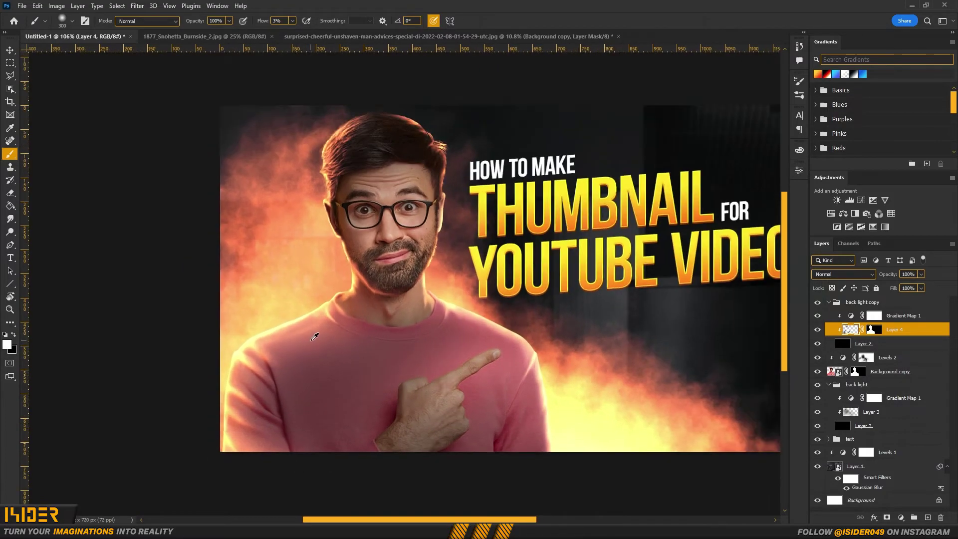
scroll(348, 343, down, 3)
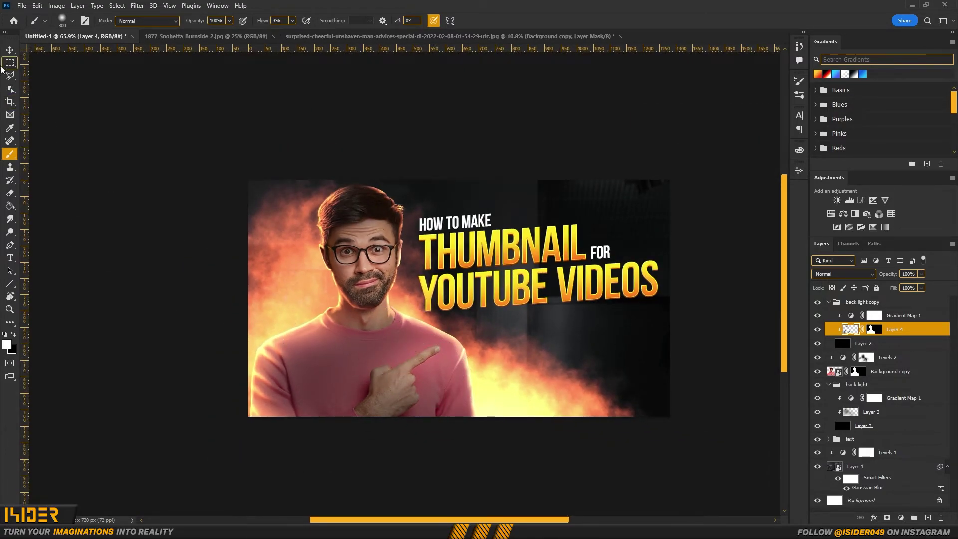
Stamp all visible layers into a new layer above the back light copy group and convert it to a smart object
click(9, 51)
scroll(459, 200, up, 1)
click(902, 303)
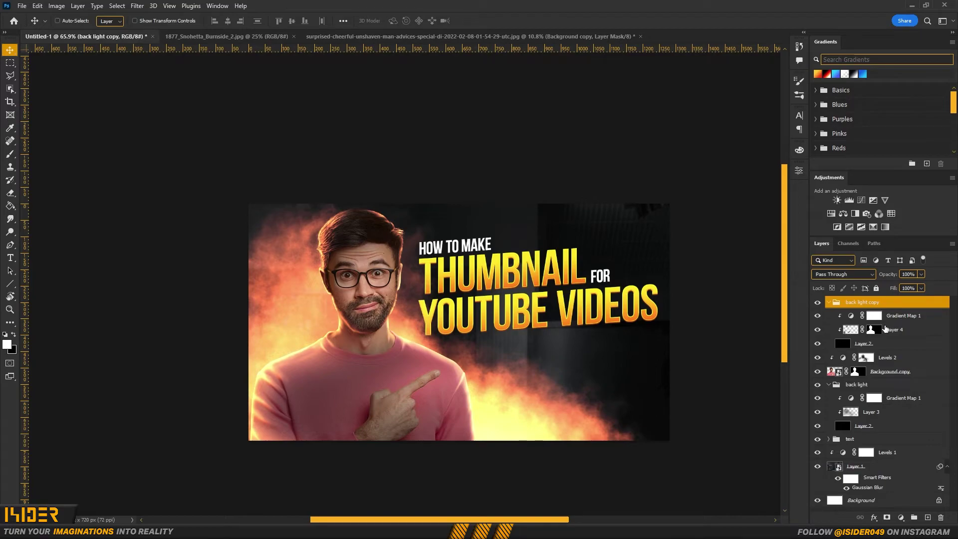
key(ctrl+shift+alt+e)
right_click(889, 303)
click(799, 242)
Apply the Camera Raw Filter with Exposure +0.05, Contrast +12, Highlights +8, Texture +36, Clarity +7 and Vibrance +14
click(138, 6)
click(165, 100)
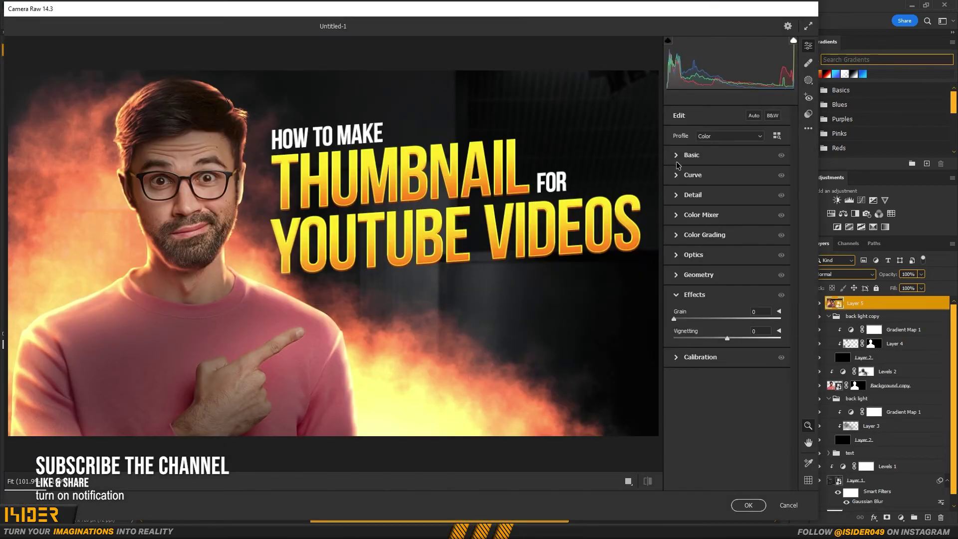
click(678, 156)
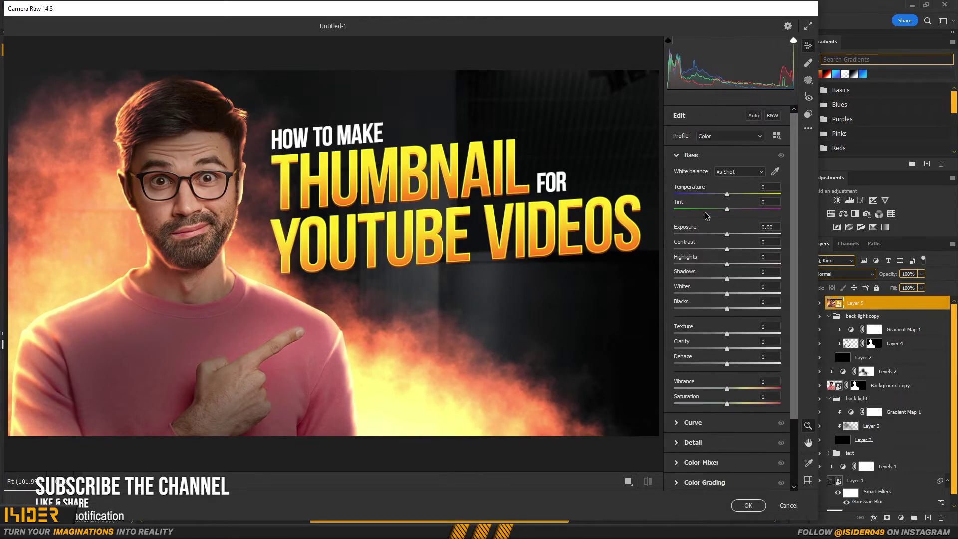
mouse_move(727, 248)
mouse_down()
mouse_move(753, 248)
mouse_move(721, 235)
mouse_move(738, 235)
mouse_move(729, 238)
mouse_up()
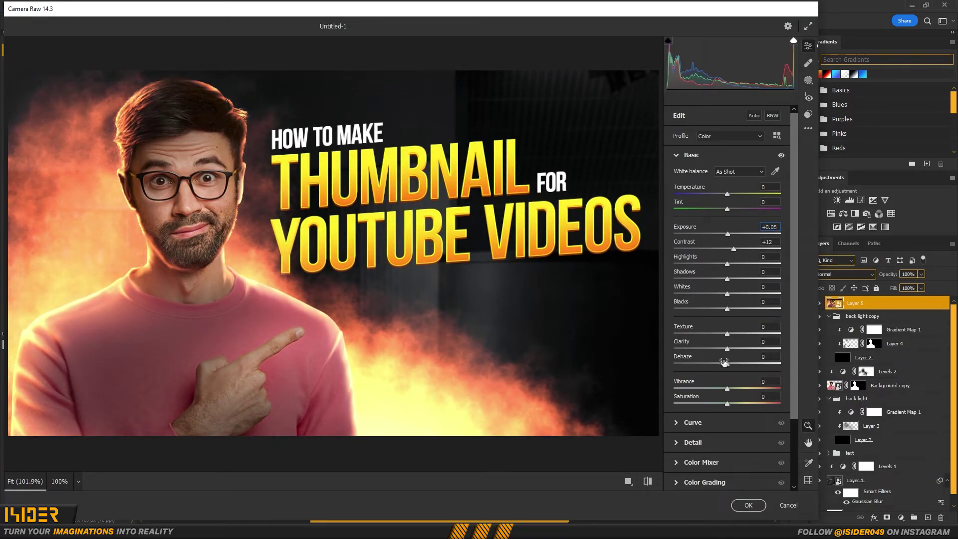
mouse_move(728, 334)
mouse_down()
mouse_move(748, 334)
mouse_move(732, 349)
mouse_up()
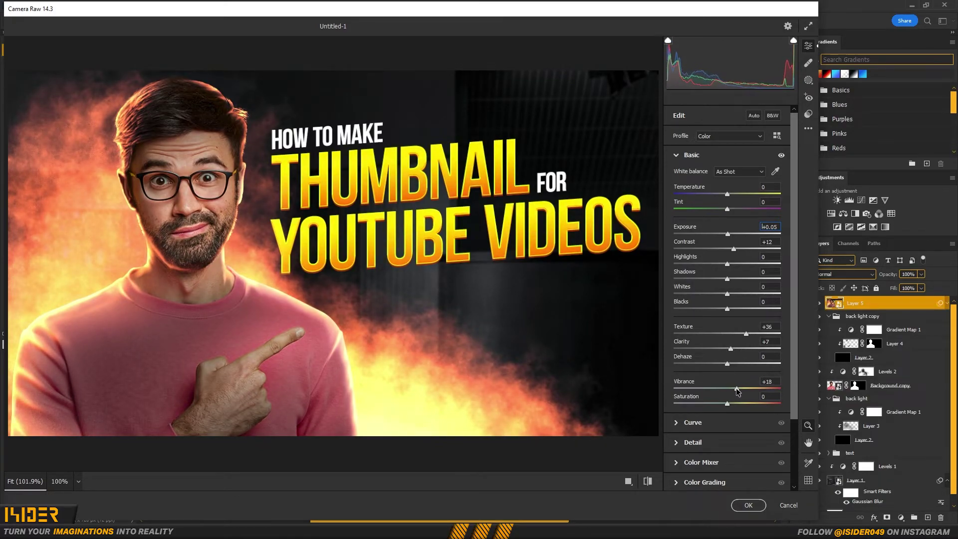
drag(727, 264, 742, 264)
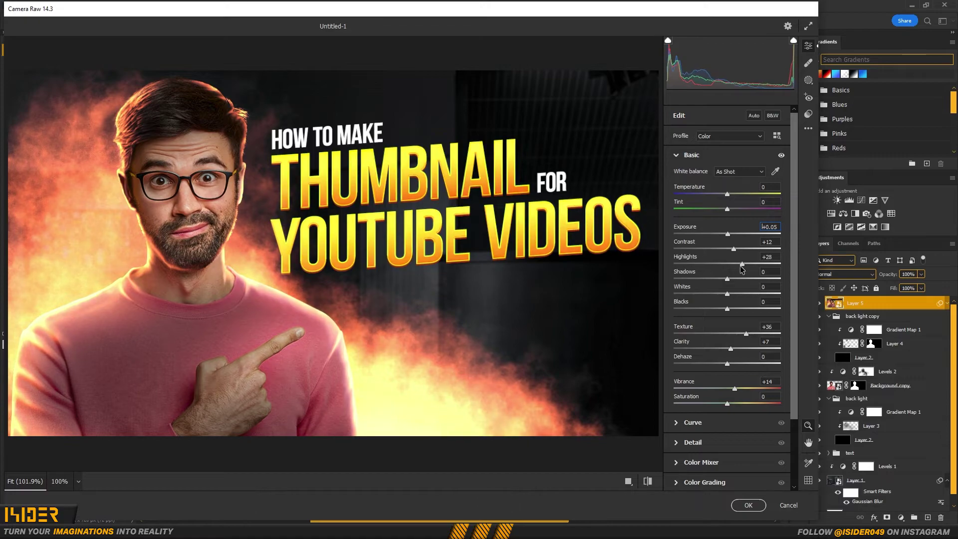
Set Sharpening to 25 in the Detail settings and fine-tune the contrast in the Basic settings
click(677, 156)
click(681, 197)
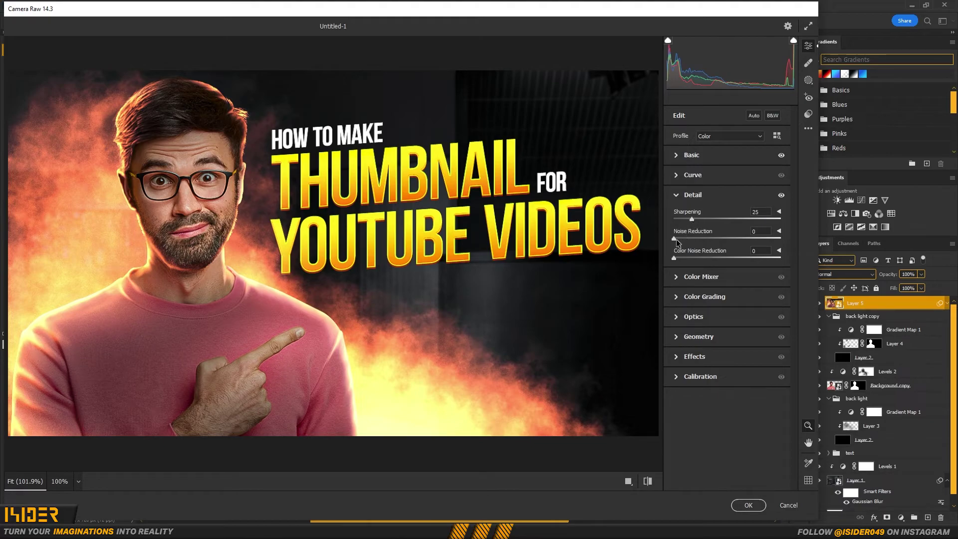
click(677, 195)
click(676, 157)
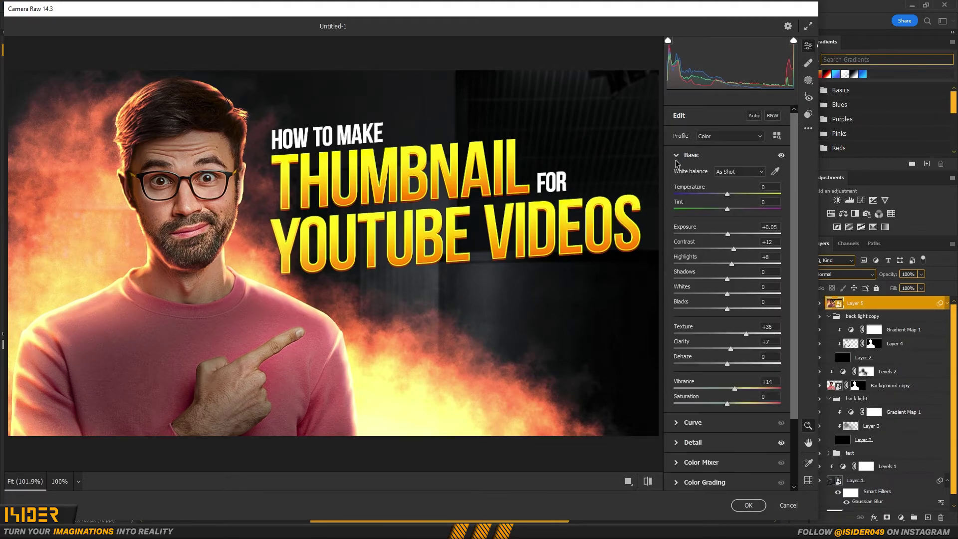
drag(736, 251, 740, 252)
Darken the image edges with a Vignetting value of -26
click(677, 156)
click(677, 294)
drag(727, 338, 714, 342)
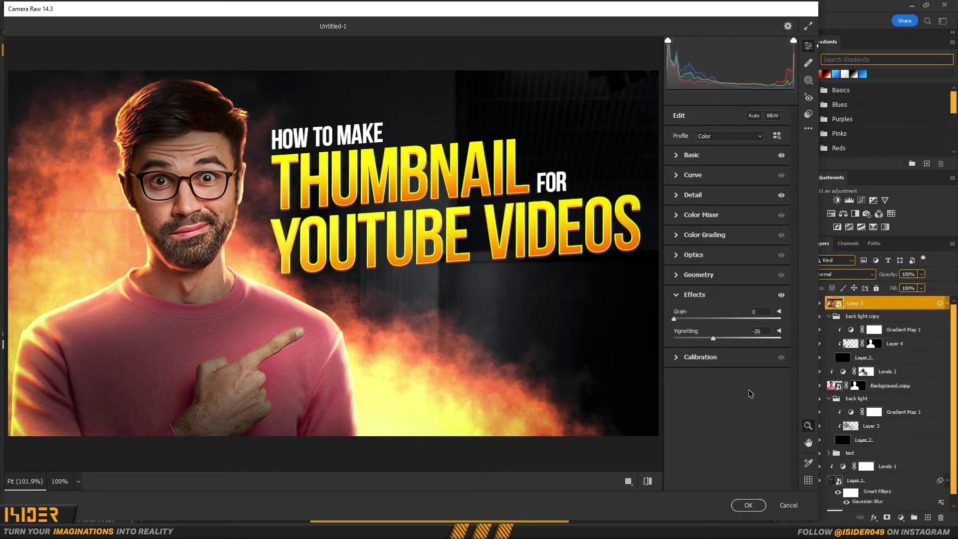
click(676, 294)
Calibrate the Red Primary to Hue -4 and Saturation +12
click(677, 315)
drag(728, 375, 722, 376)
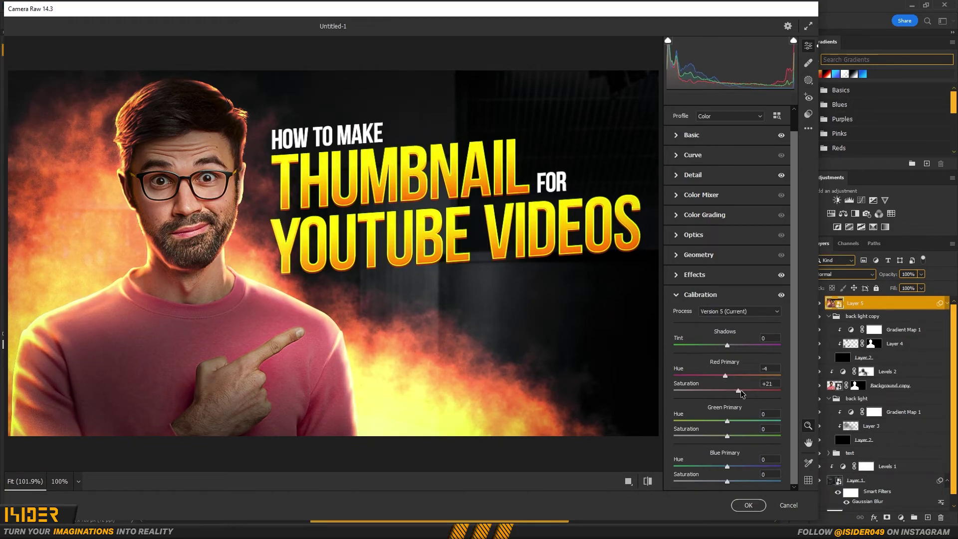
drag(745, 395, 739, 395)
mouse_move(726, 471)
mouse_down()
mouse_move(746, 471)
mouse_move(727, 469)
mouse_up()
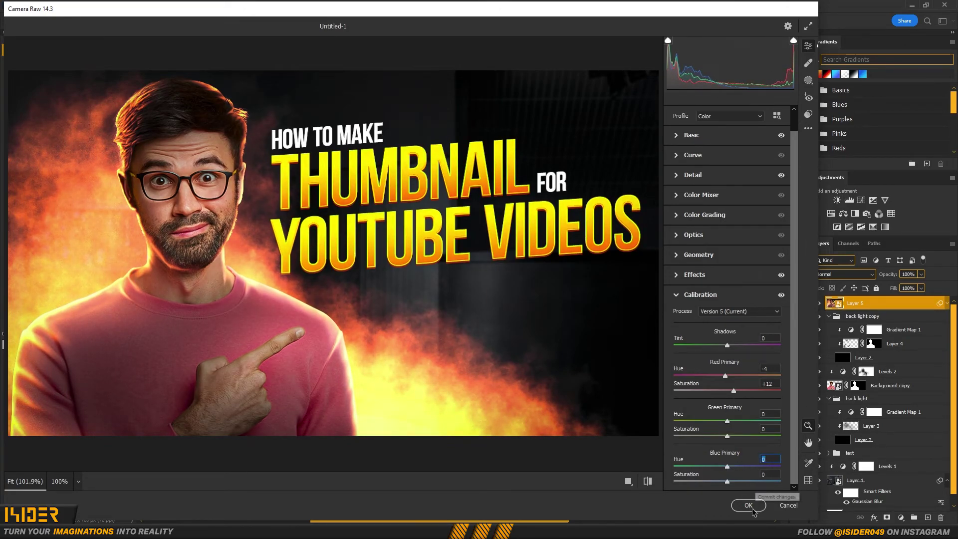
click(678, 295)
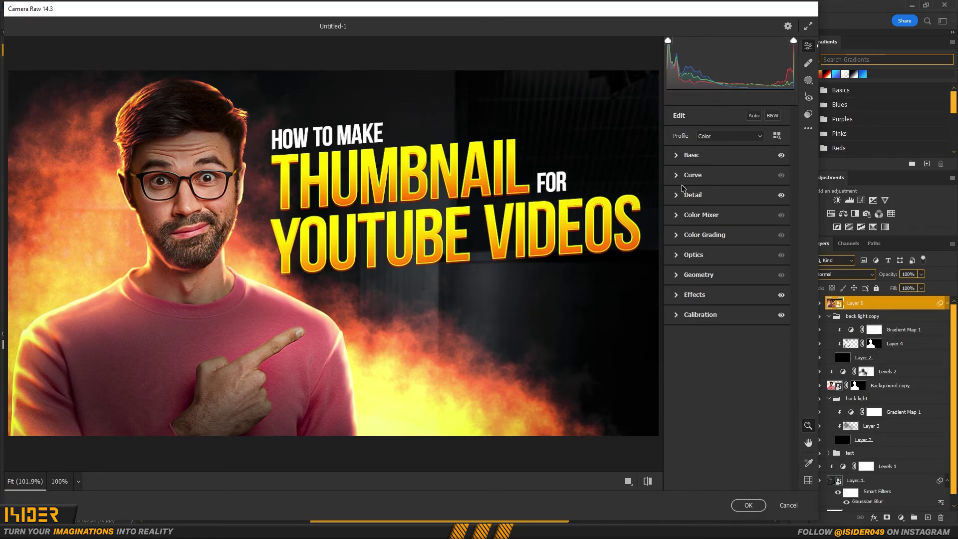
Shift the image tint with a color wheel in the Color Grading settings
click(677, 235)
mouse_move(727, 304)
mouse_down()
mouse_move(720, 322)
mouse_move(724, 309)
mouse_move(737, 317)
mouse_move(729, 305)
mouse_move(736, 314)
mouse_up()
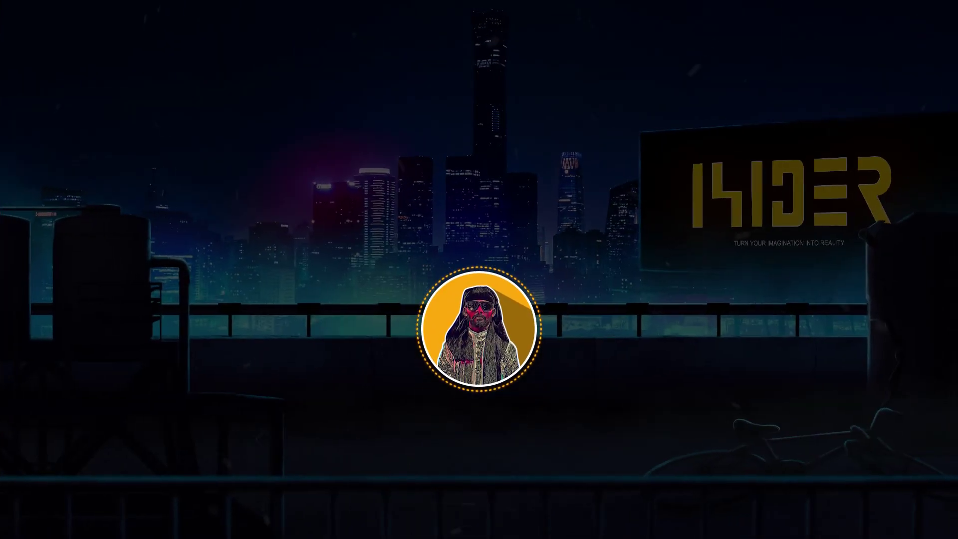